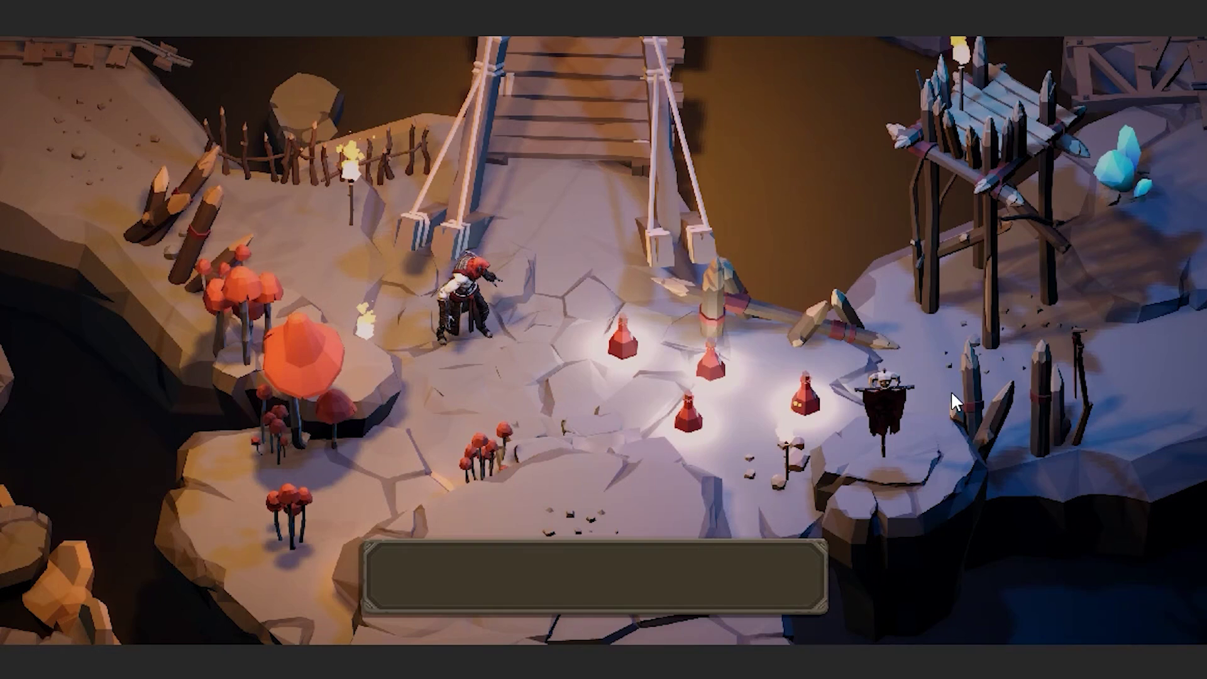
- Play the game, walking the character over the red potions to fill the inventory bar
{"action": "key", "text": "d"}
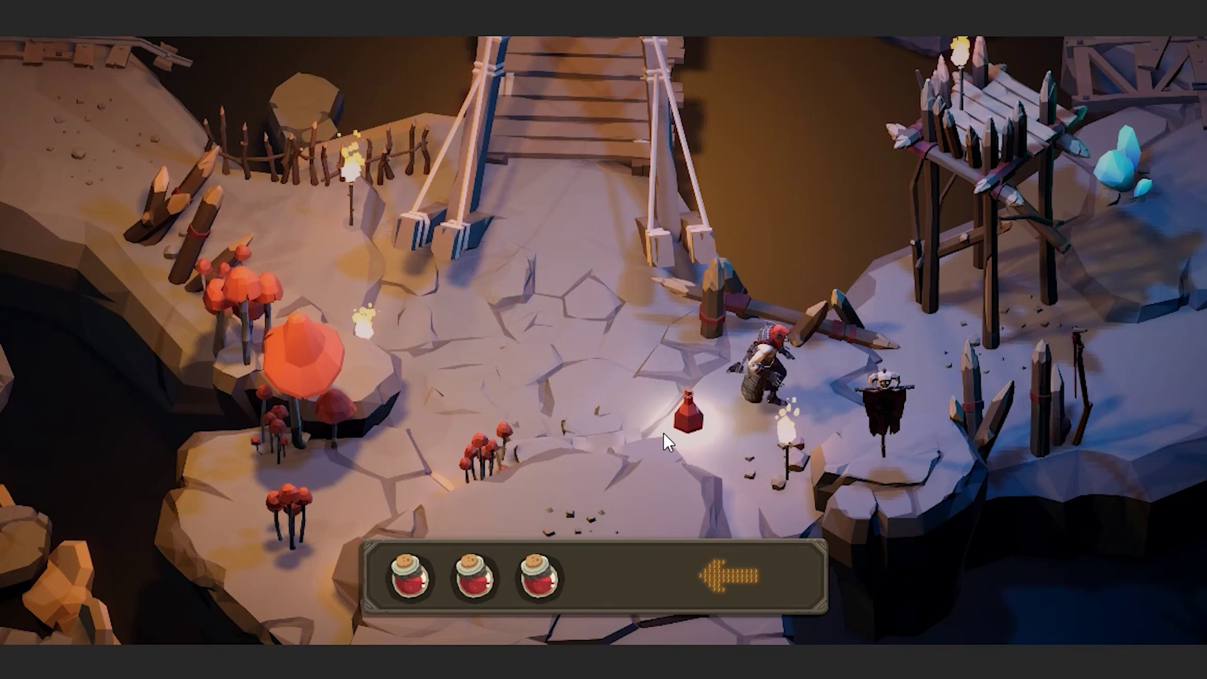
{"action": "left_click", "coordinate": [663, 433]}
{"action": "left_click", "coordinate": [435, 276]}
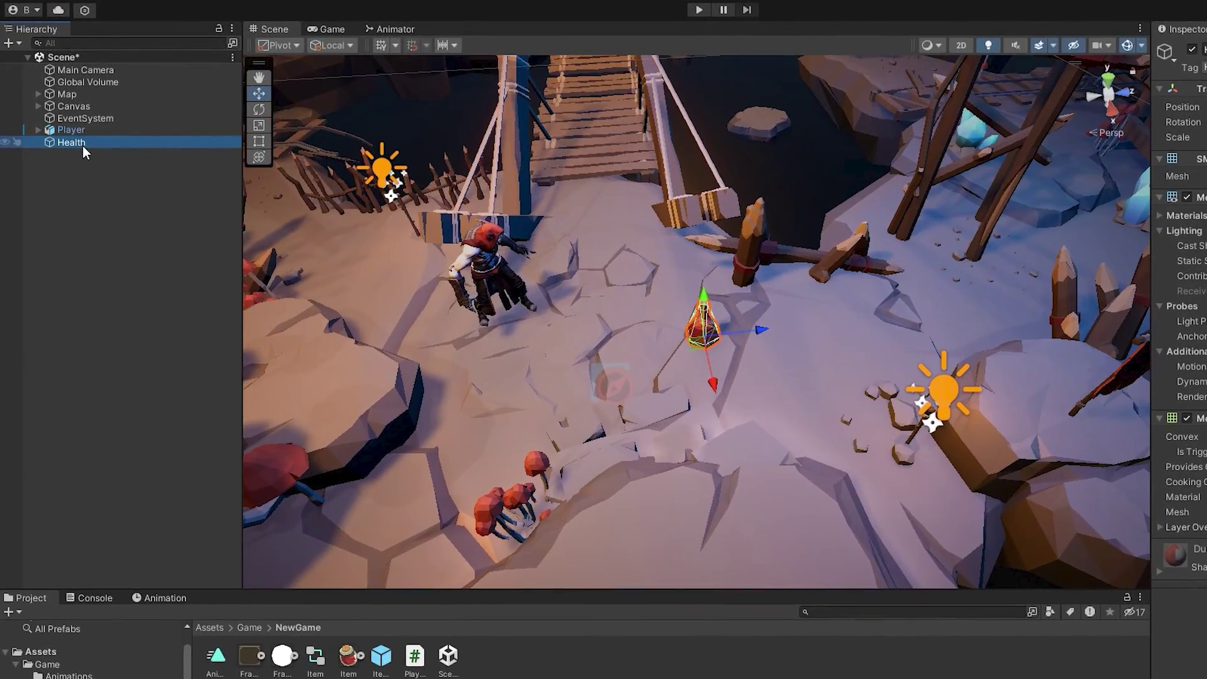
- Add a Point Light under the Health potion, lower it slightly, and raise its Intensity
{"action": "right_click", "coordinate": [77, 147]}
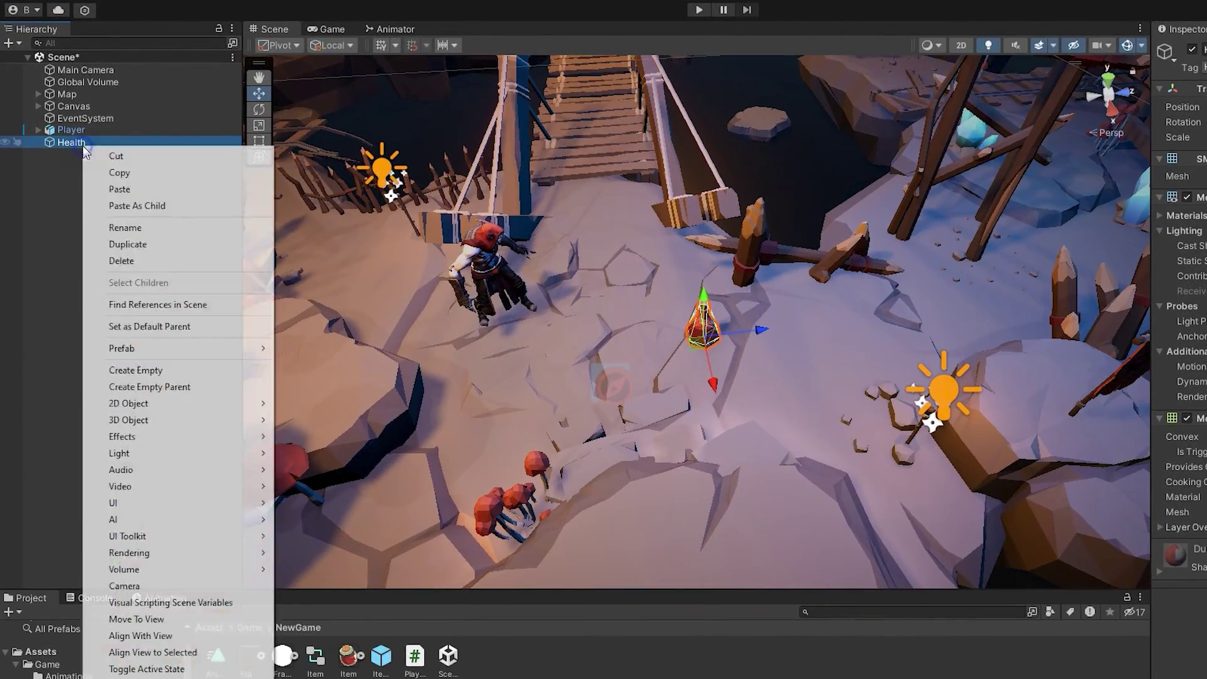
{"action": "mouse_move", "coordinate": [166, 454]}
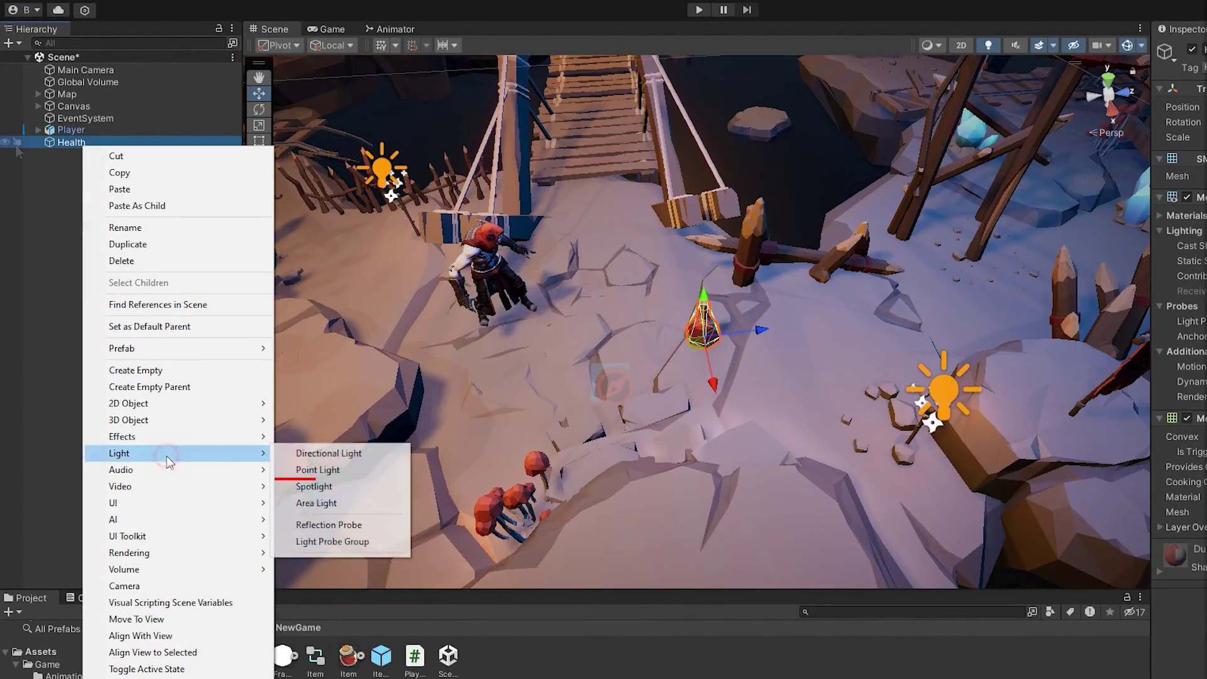
{"action": "left_click", "coordinate": [375, 477]}
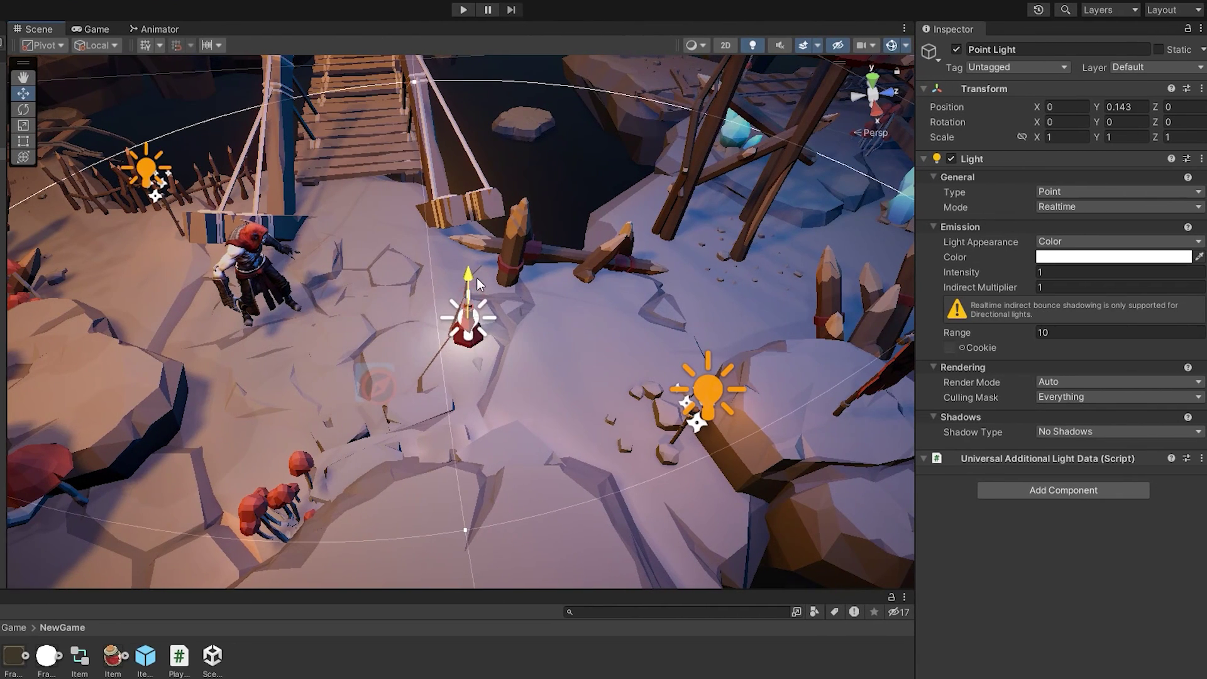
{"action": "left_click_drag", "start_coordinate": [478, 280], "coordinate": [477, 282]}
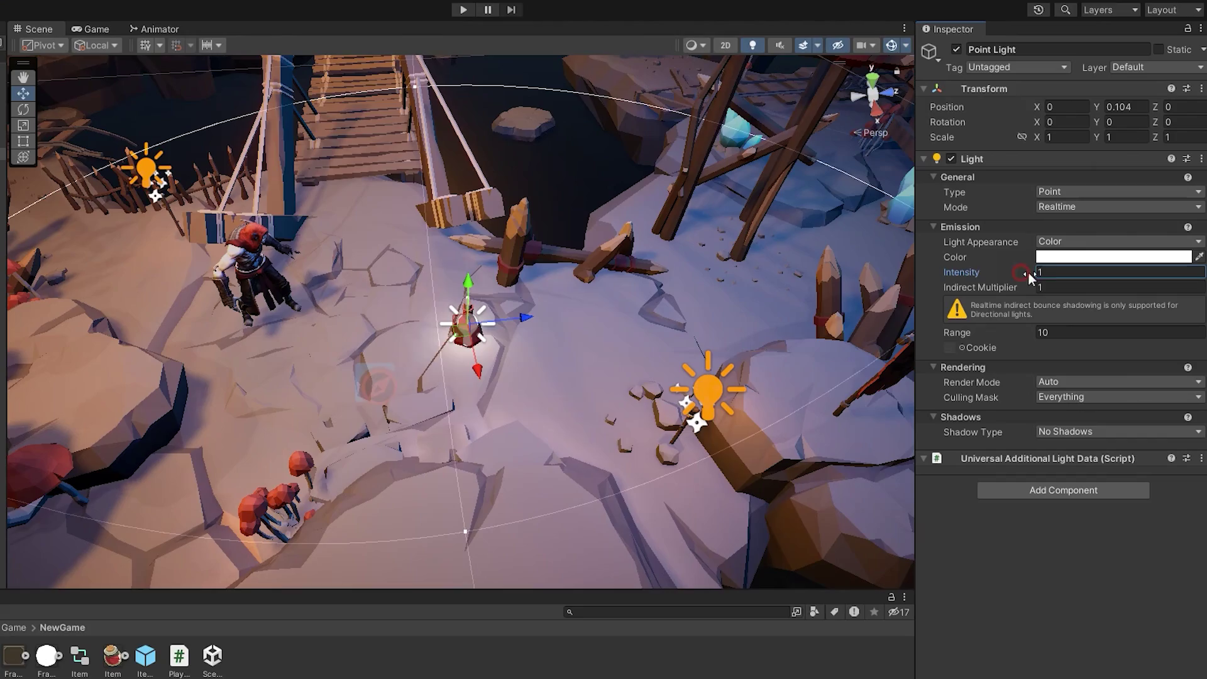
{"action": "left_click_drag", "start_coordinate": [1031, 278], "coordinate": [1046, 279]}
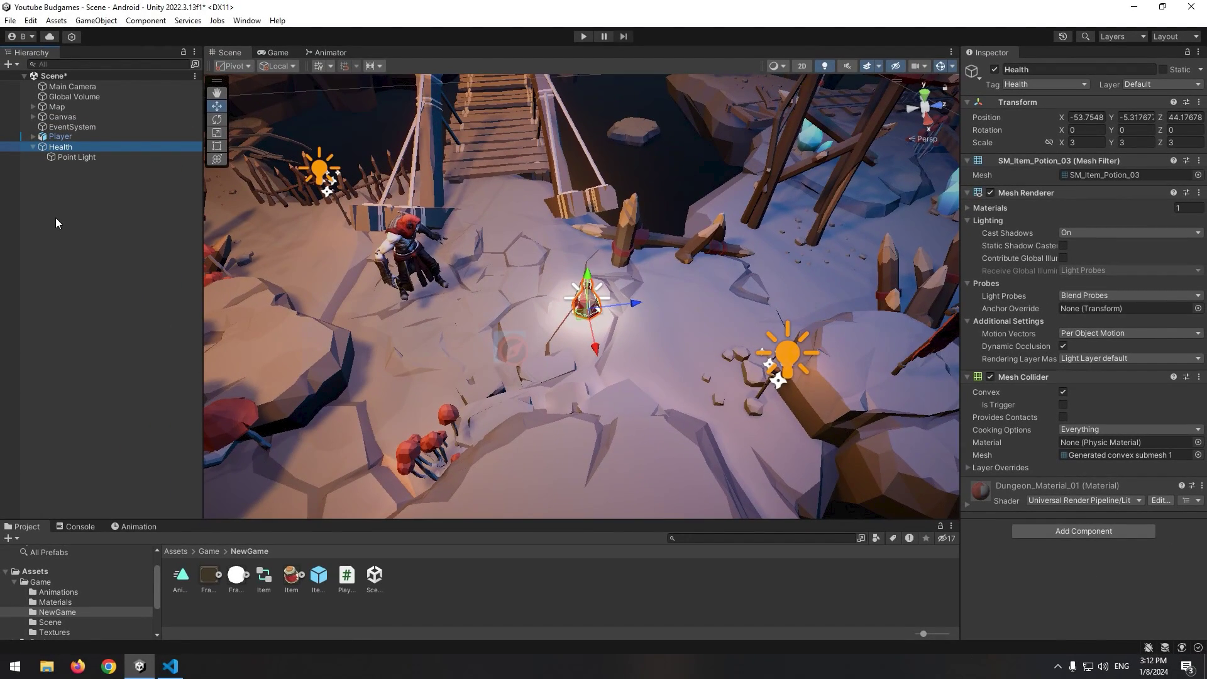
- Create an empty GameObject, make Health its child, and rename it HealthOBJ
{"action": "right_click", "coordinate": [56, 217]}
{"action": "left_click", "coordinate": [82, 398]}
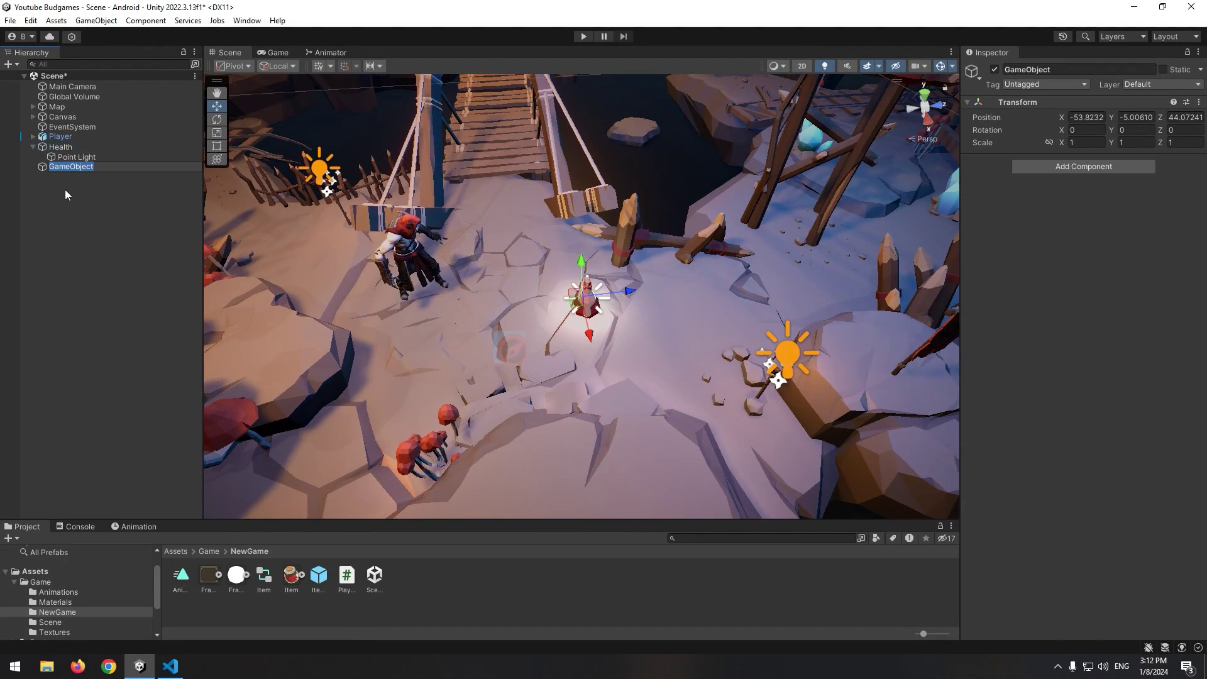
{"action": "left_click", "coordinate": [60, 146]}
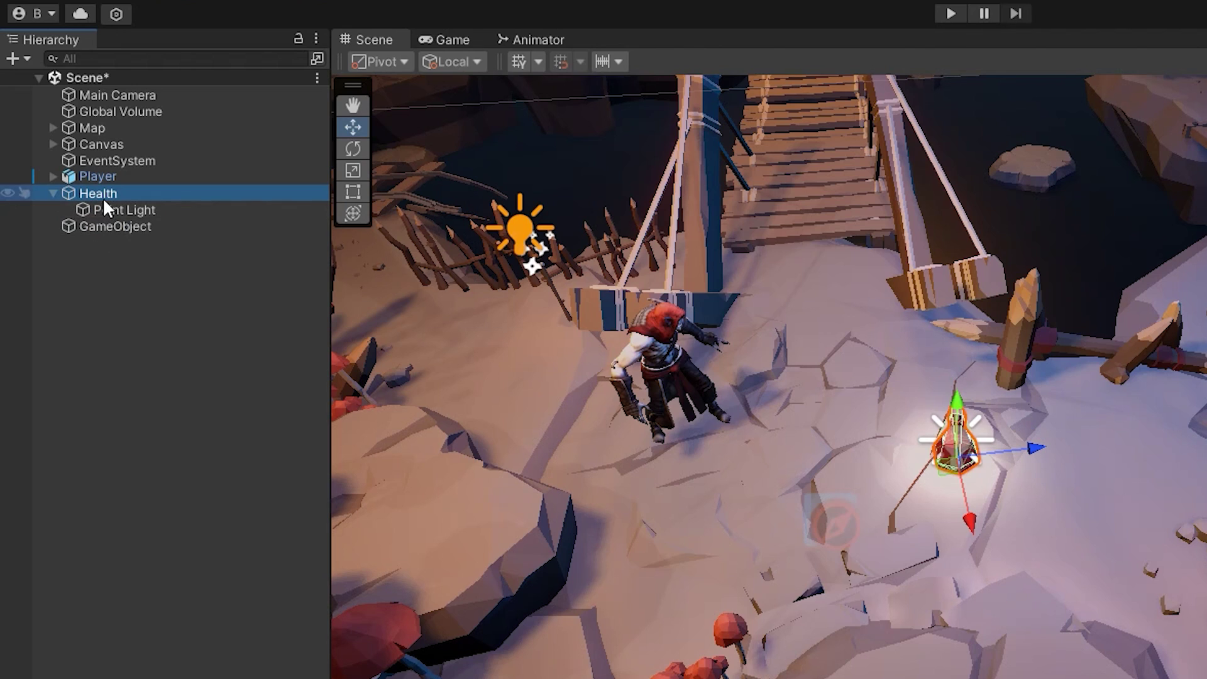
{"action": "left_click_drag", "start_coordinate": [103, 197], "coordinate": [102, 228]}
{"action": "left_click", "coordinate": [110, 192]}
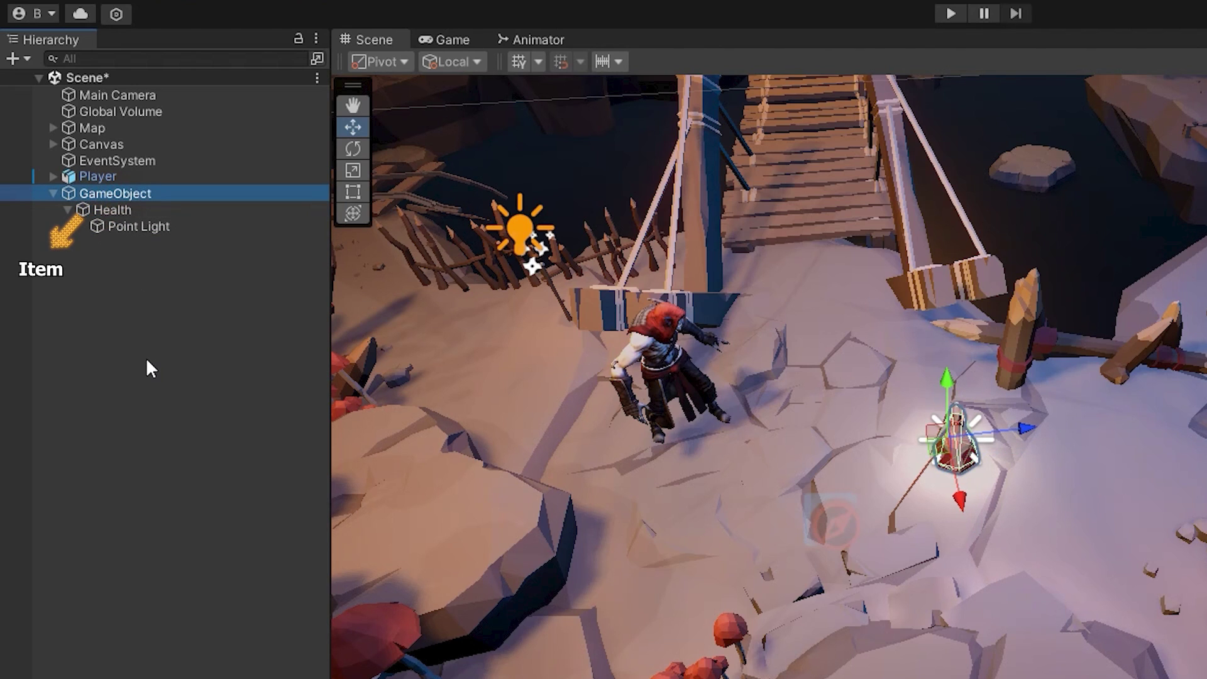
{"action": "key", "text": "F2"}
{"action": "key", "text": "BackSpace"}
{"action": "type", "text": "HealthOBJ"}
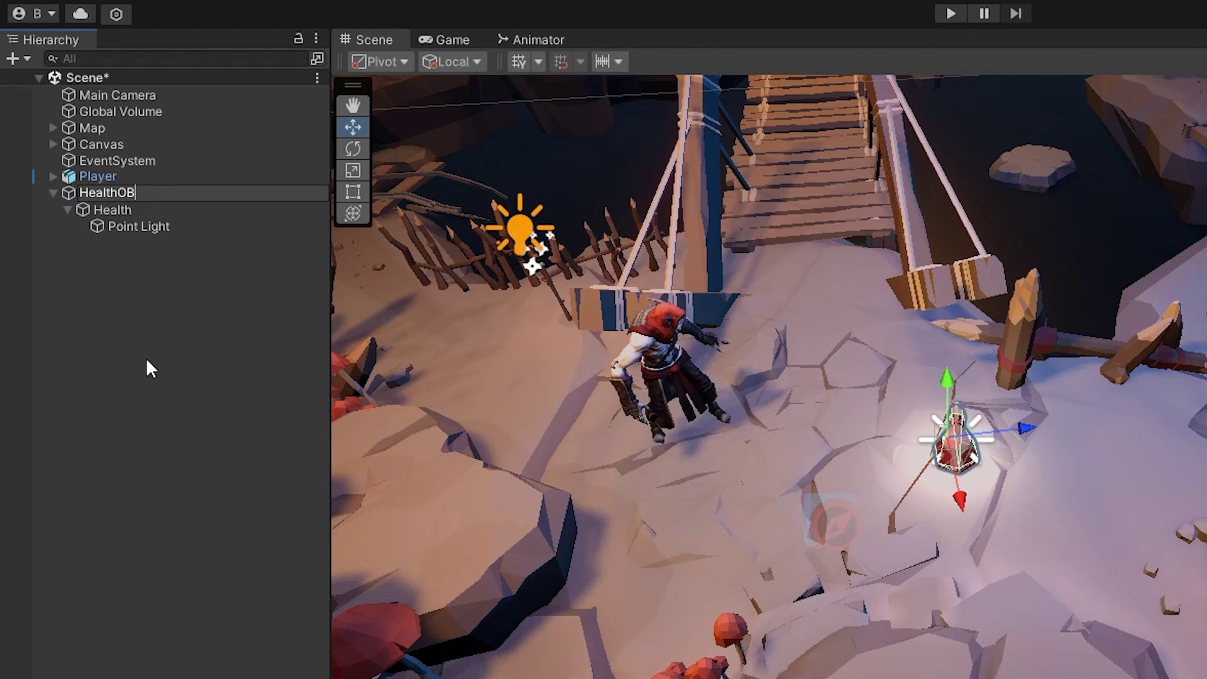
{"action": "key", "text": "Return"}
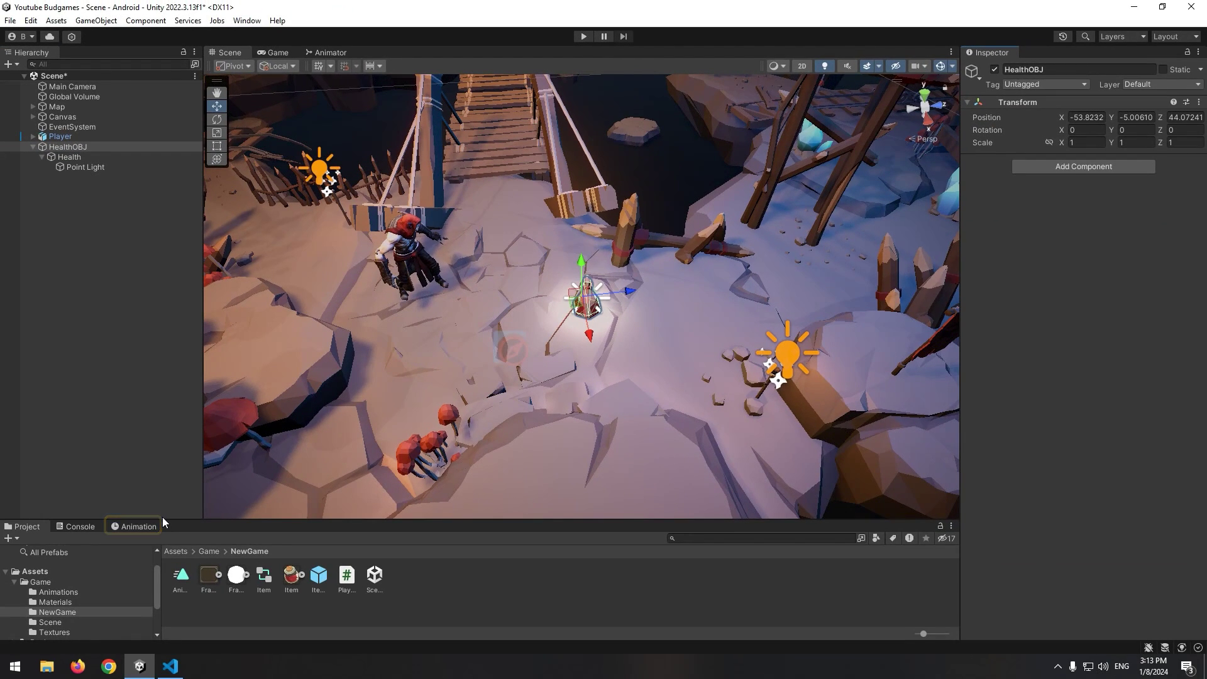
- Create an animation clip for HealthOBJ saved over the existing Animation.anim file
{"action": "left_click", "coordinate": [156, 526]}
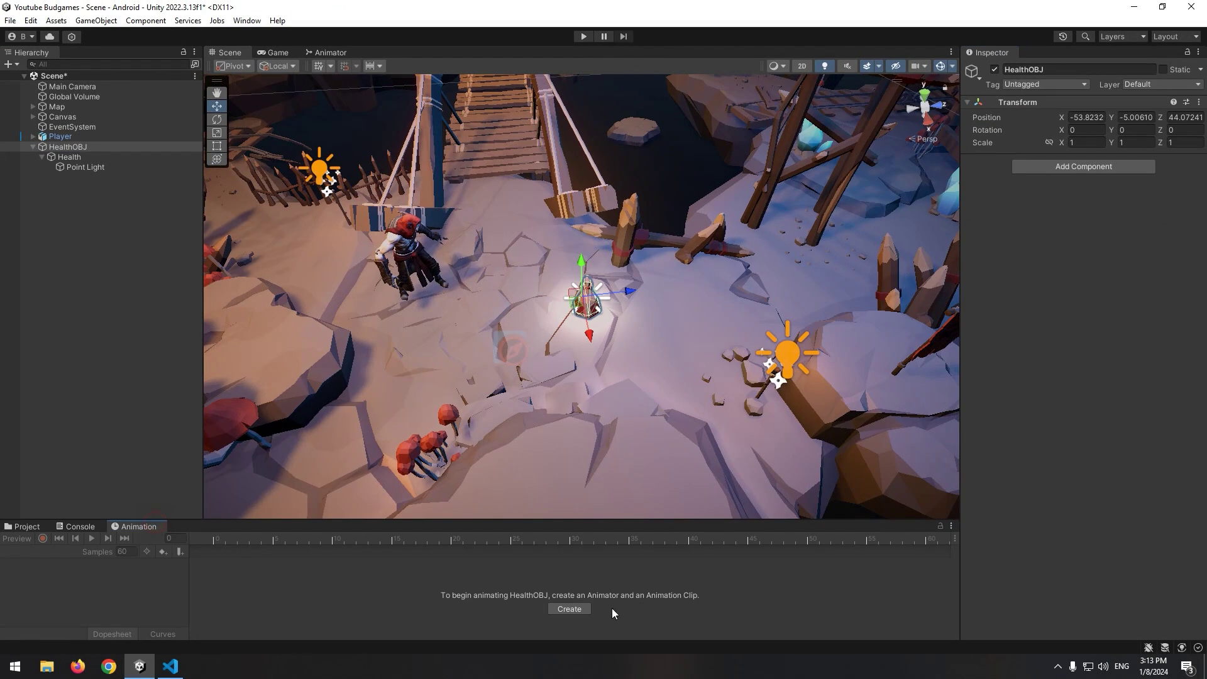
{"action": "left_click", "coordinate": [569, 608]}
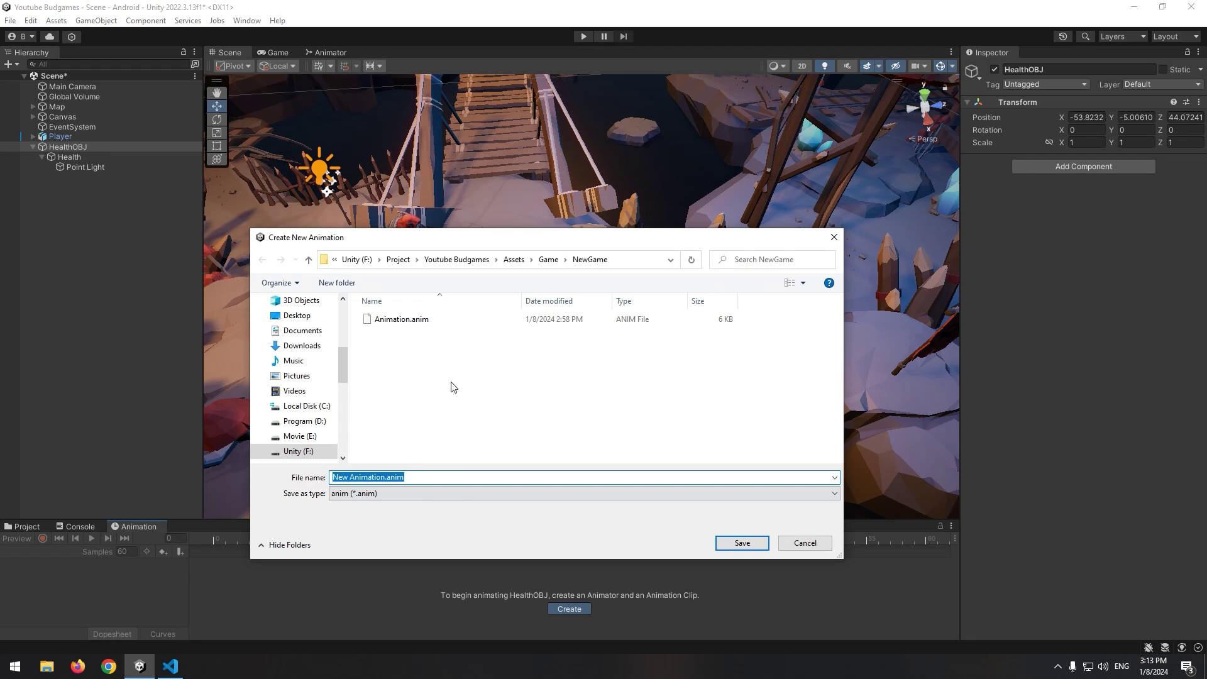
{"action": "left_click", "coordinate": [431, 320]}
{"action": "left_click", "coordinate": [742, 542]}
{"action": "left_click", "coordinate": [640, 336]}
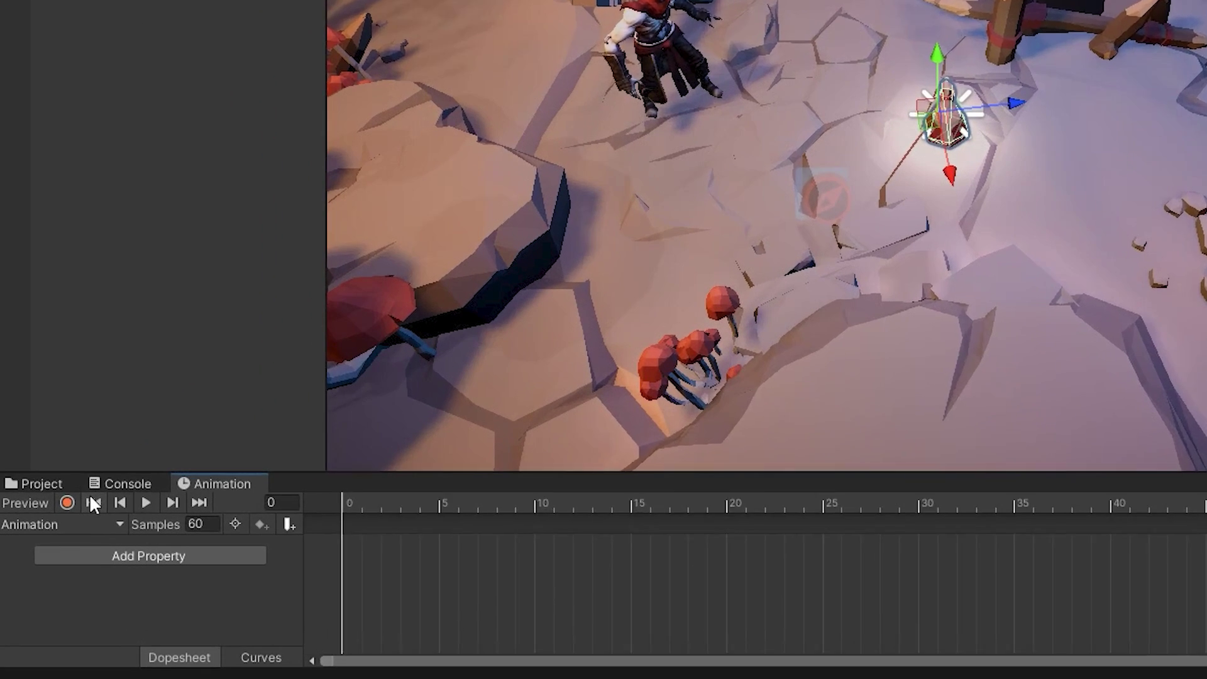
- Record the Health potion rising at frame 30 and returning at frame 60, then play it back
{"action": "left_click", "coordinate": [42, 538]}
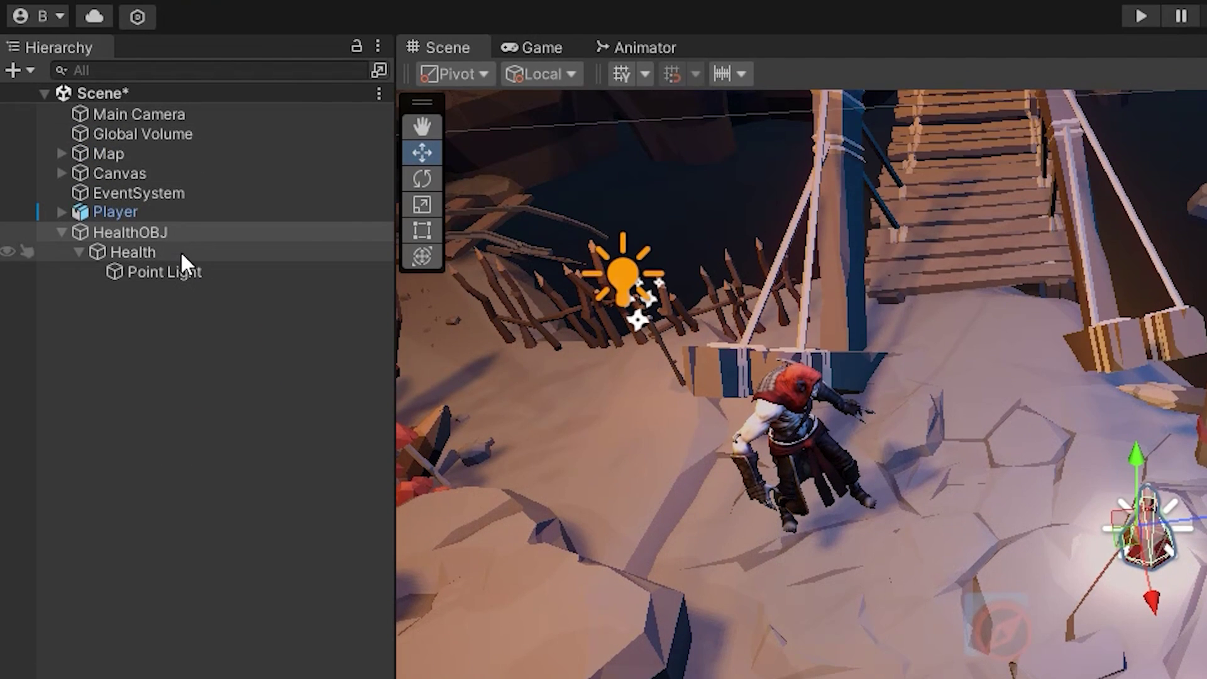
{"action": "left_click", "coordinate": [180, 251]}
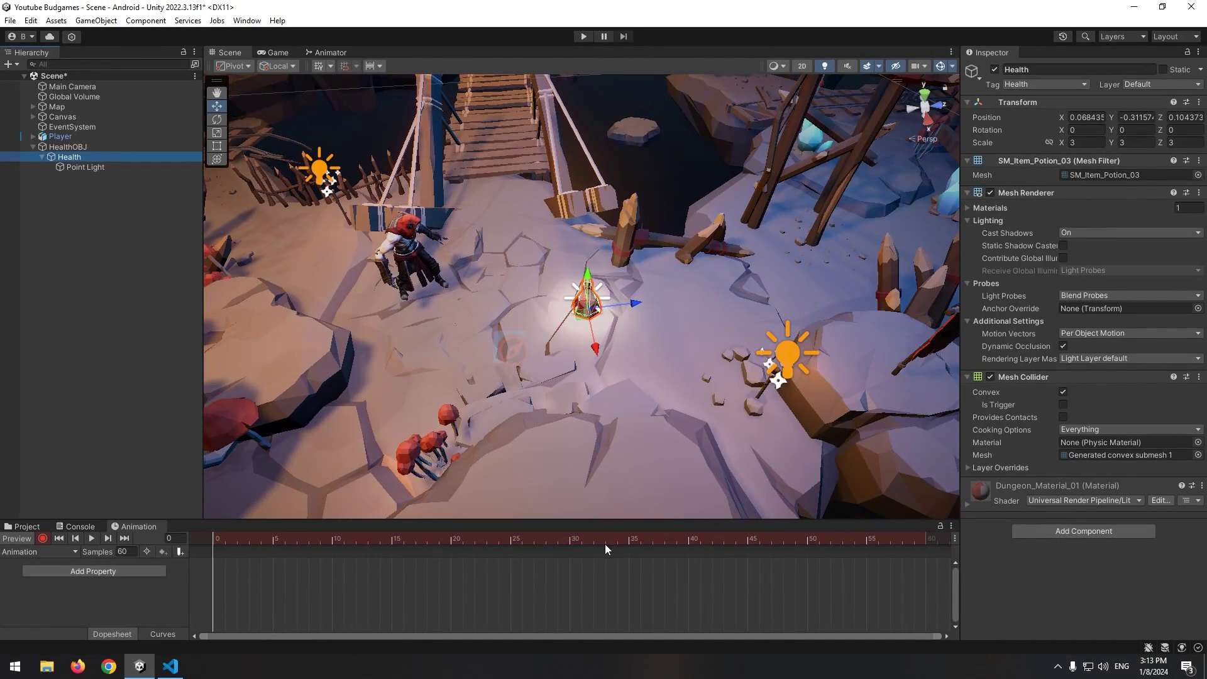
{"action": "left_click", "coordinate": [573, 538]}
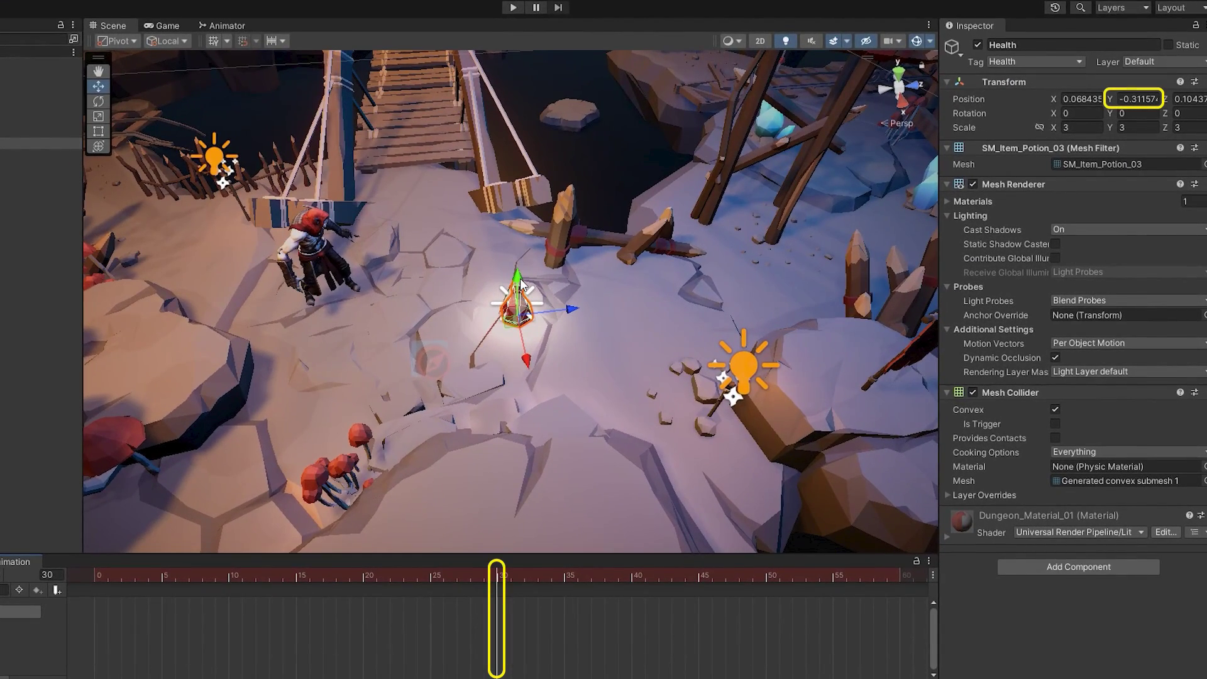
{"action": "left_click_drag", "start_coordinate": [521, 285], "coordinate": [527, 274]}
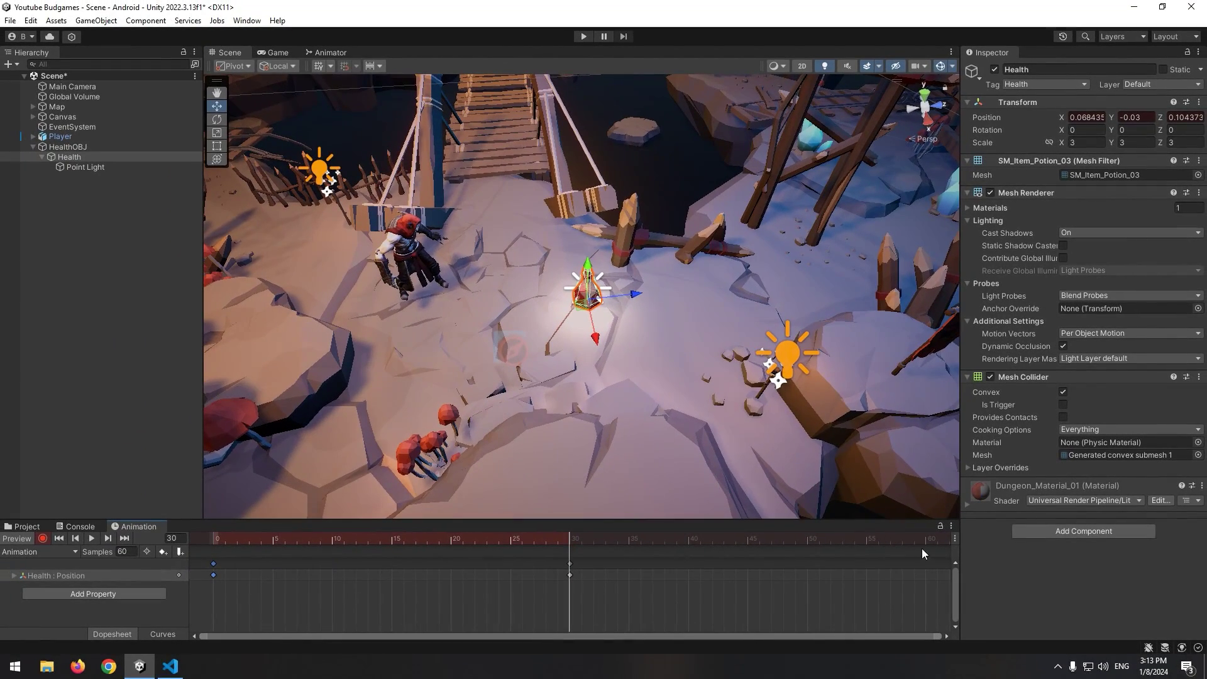
{"action": "key", "text": "ctrl+v"}
{"action": "key", "text": "space"}
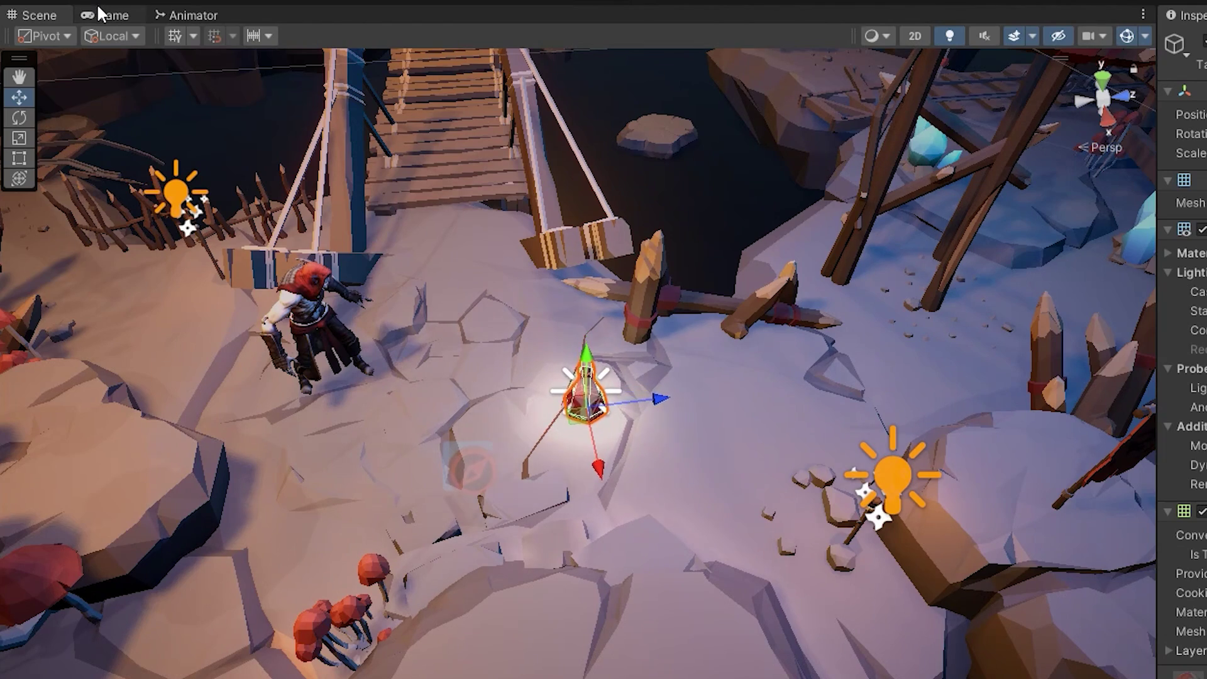
{"action": "left_click", "coordinate": [99, 12]}
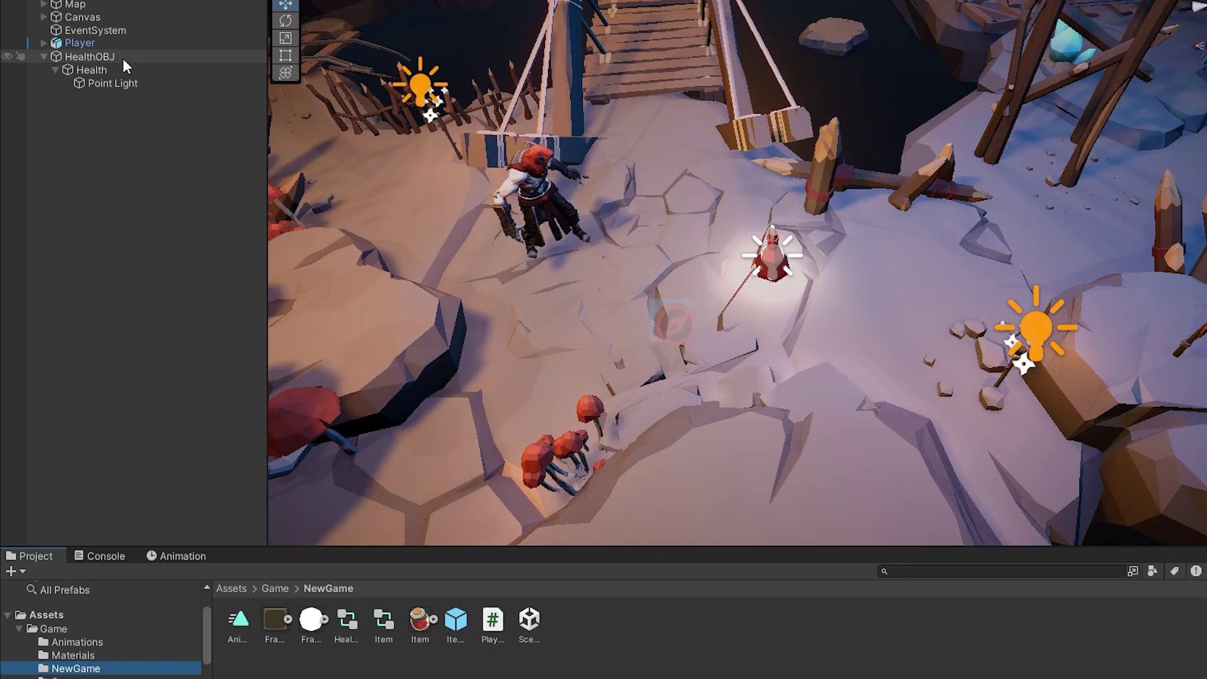
- Drag HealthOBJ into the Assets/Game/NewGame folder to make it a prefab
{"action": "left_click_drag", "start_coordinate": [91, 63], "coordinate": [708, 513]}
{"action": "left_click_drag", "start_coordinate": [707, 622], "coordinate": [697, 641]}
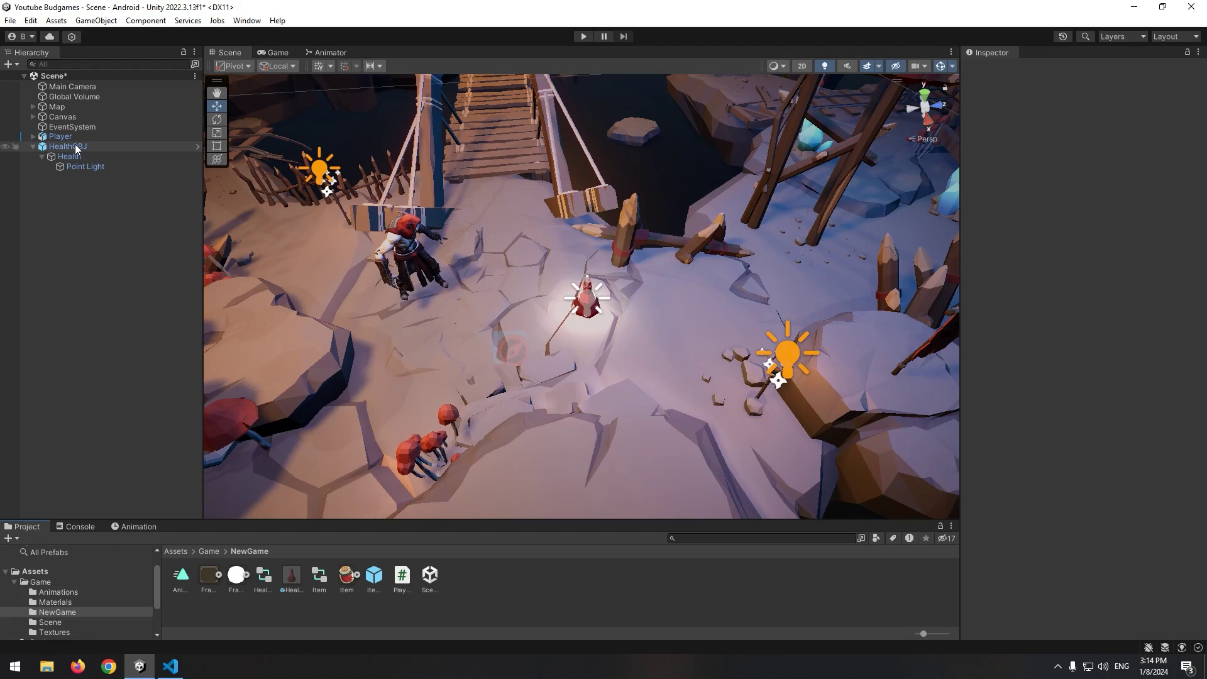
- Delete the HealthOBJ instance, then add a UI Canvas and frame it in the Scene view
{"action": "left_click", "coordinate": [75, 148]}
{"action": "key", "text": "Delete"}
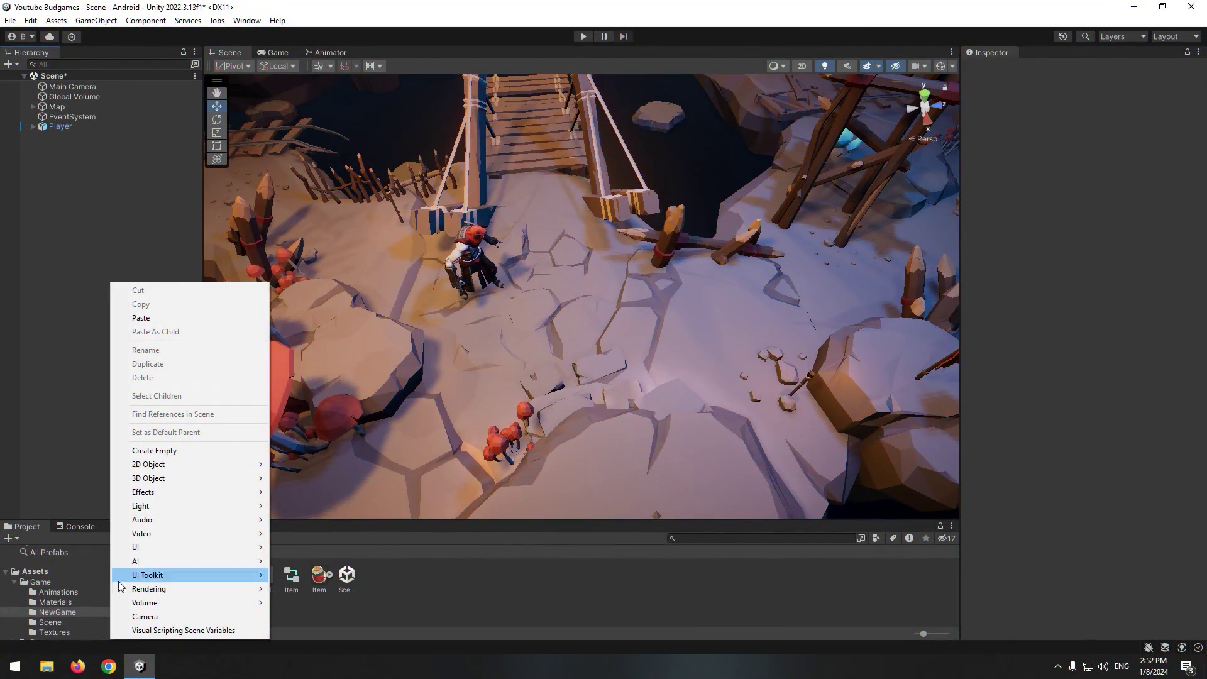
{"action": "mouse_move", "coordinate": [207, 546]}
{"action": "left_click", "coordinate": [295, 544]}
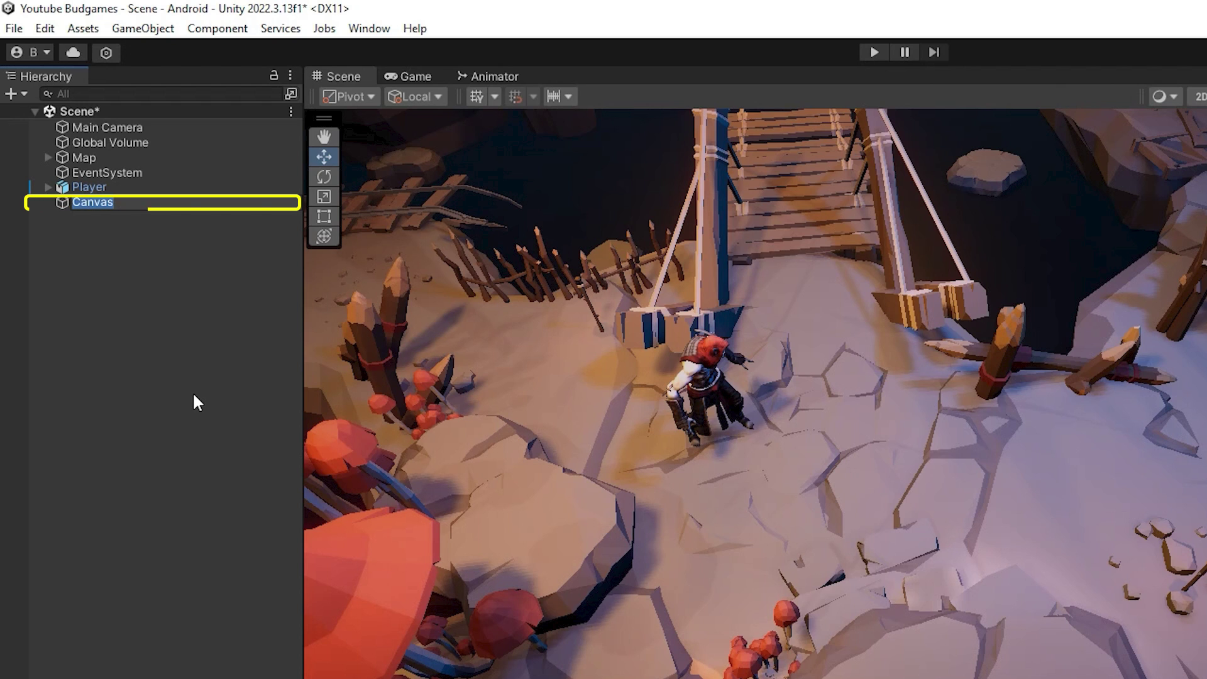
{"action": "double_click", "coordinate": [116, 201]}
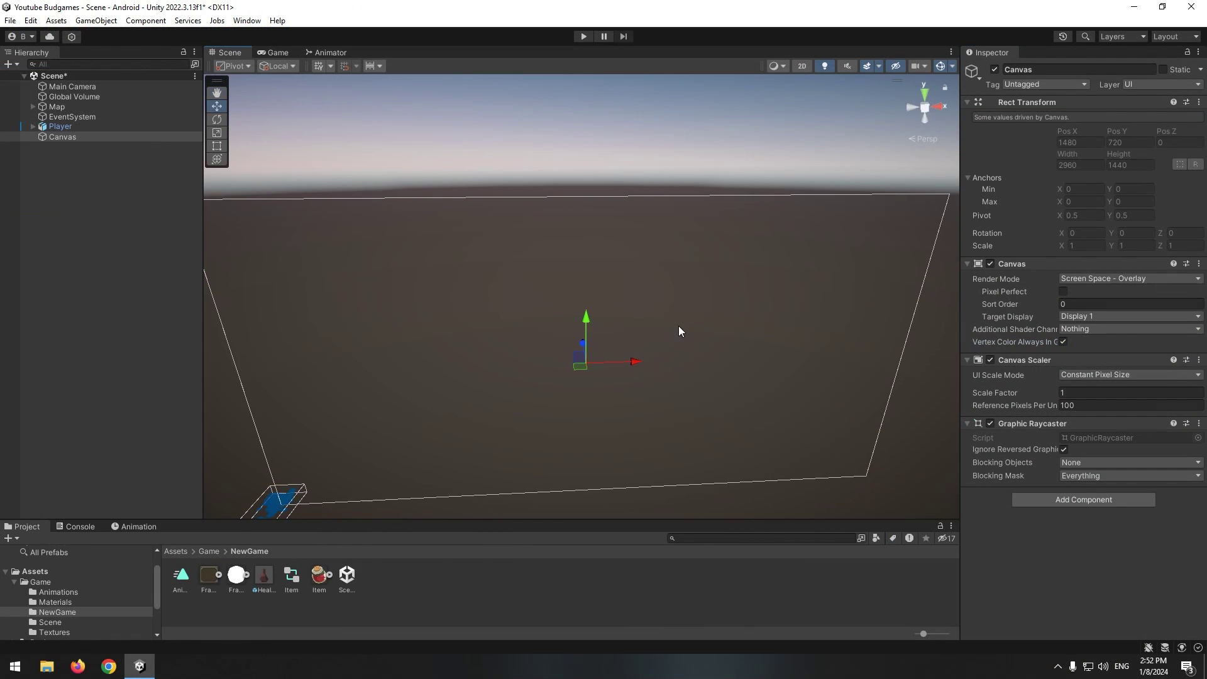
{"action": "left_click", "coordinate": [63, 137]}
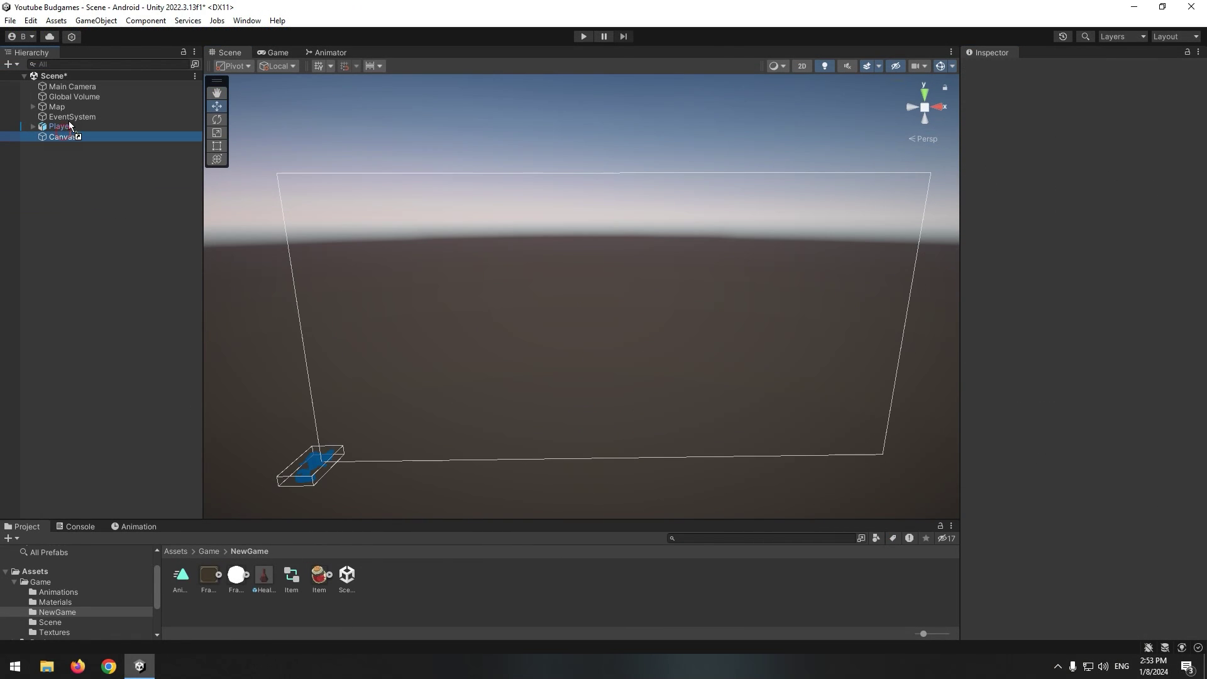
- Add a UI Image under the Canvas and stretch it into a wide bar near the bottom
{"action": "left_click_drag", "start_coordinate": [69, 121], "coordinate": [75, 111]}
{"action": "right_click", "coordinate": [68, 116]}
{"action": "mouse_move", "coordinate": [138, 411]}
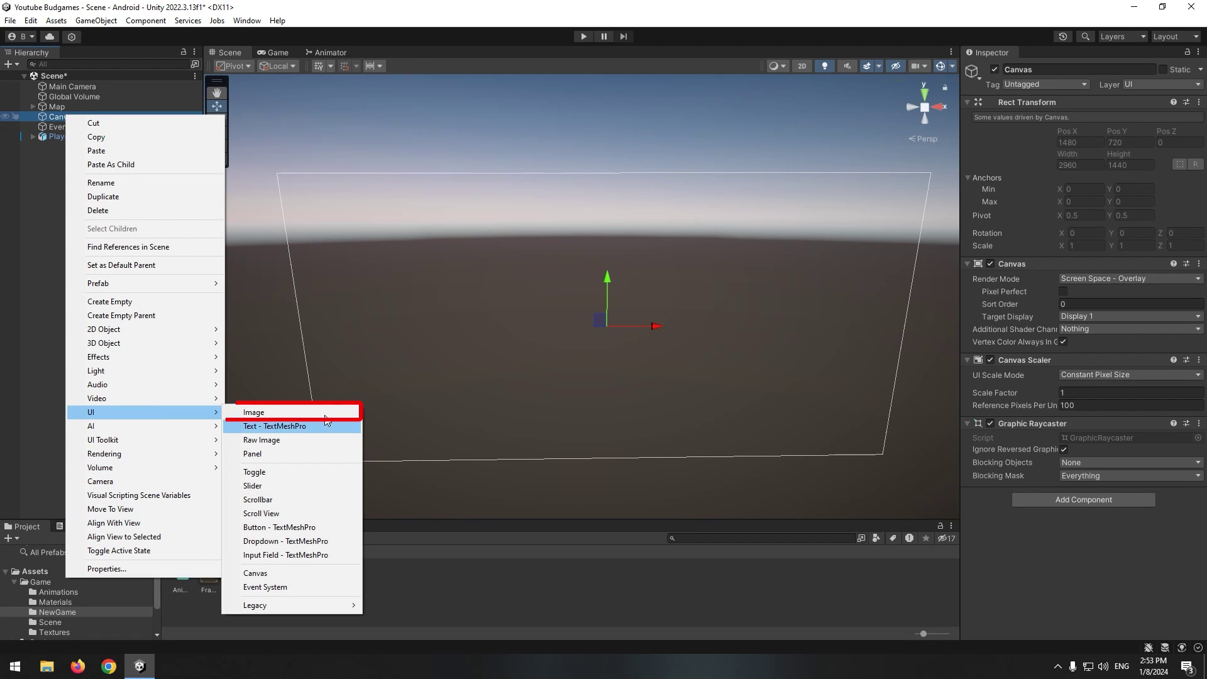
{"action": "left_click", "coordinate": [293, 411]}
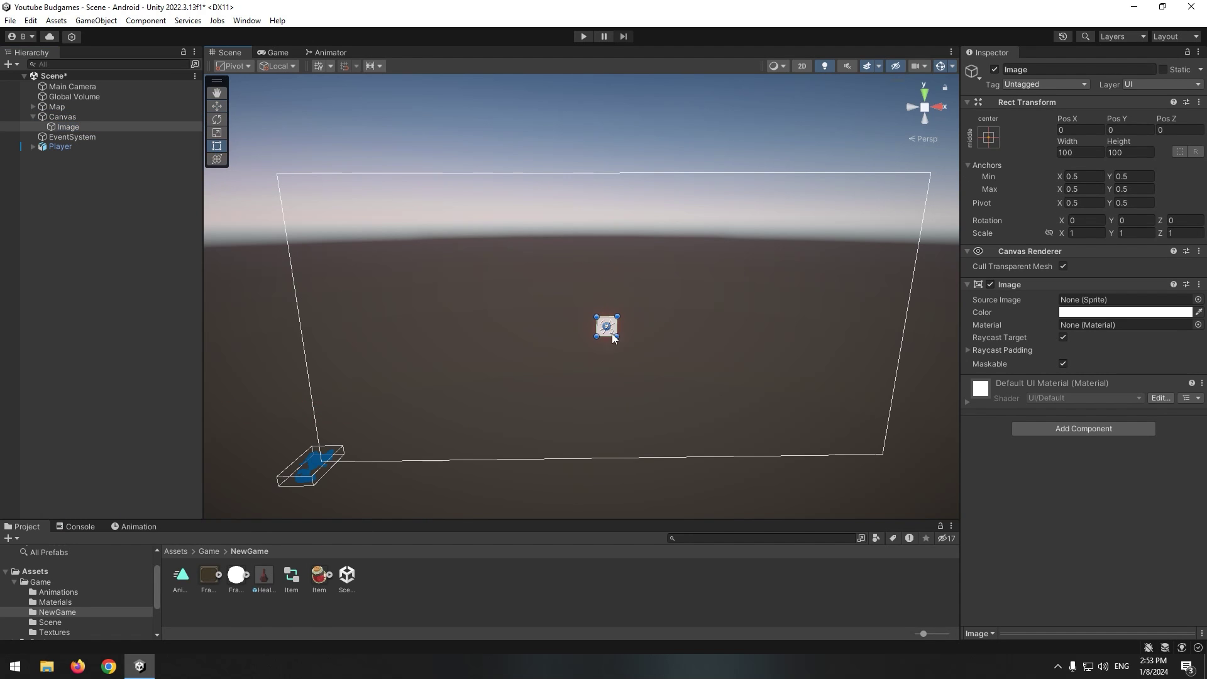
{"action": "left_click_drag", "start_coordinate": [614, 335], "coordinate": [685, 378]}
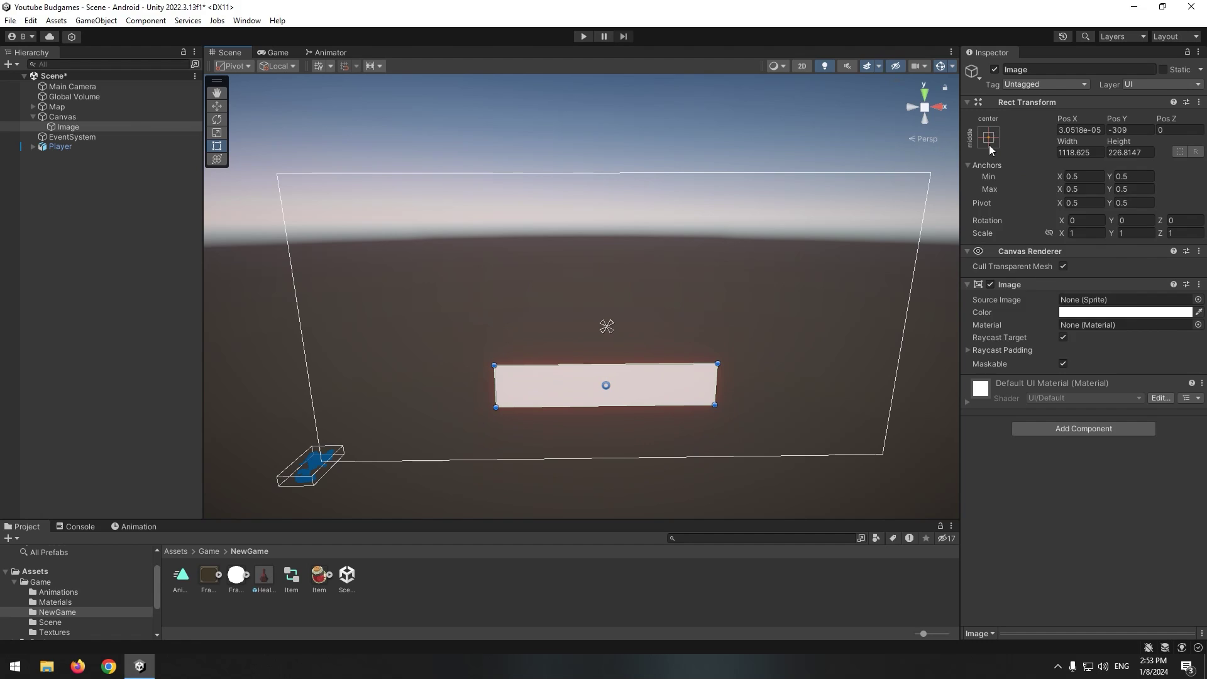
- Anchor the bar to the canvas bottom centre and give it the sliced Frame sprite
{"action": "left_click", "coordinate": [988, 138]}
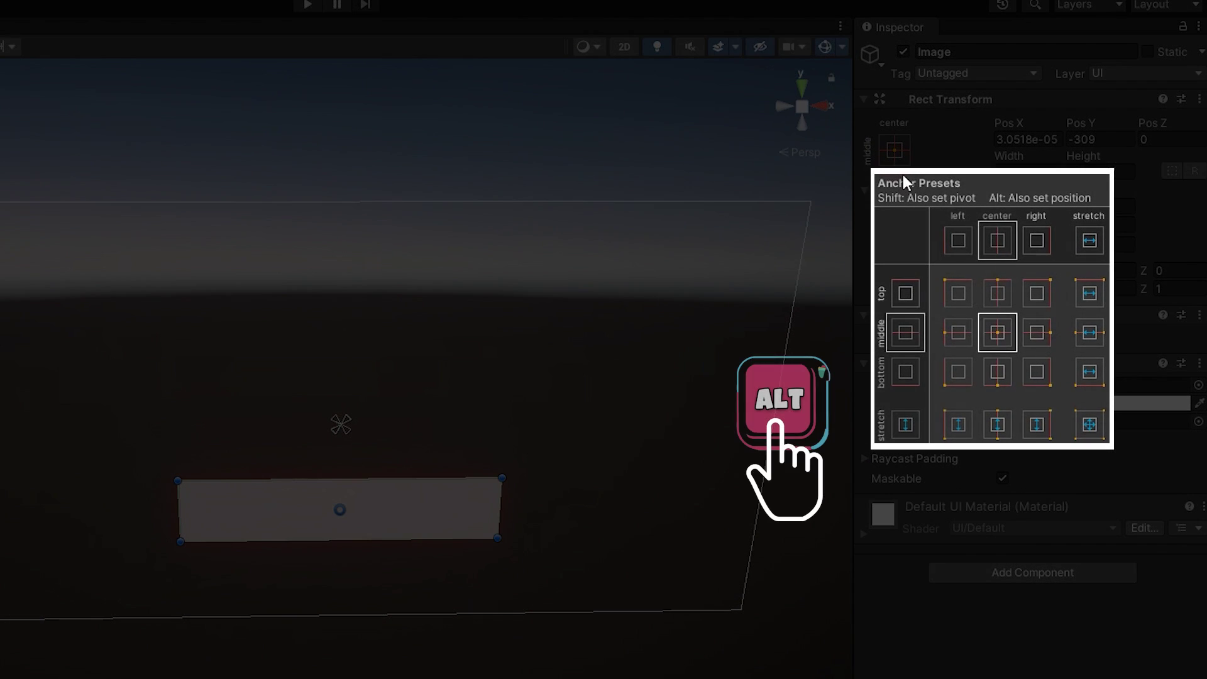
{"action": "left_click", "coordinate": [999, 377], "text": "alt"}
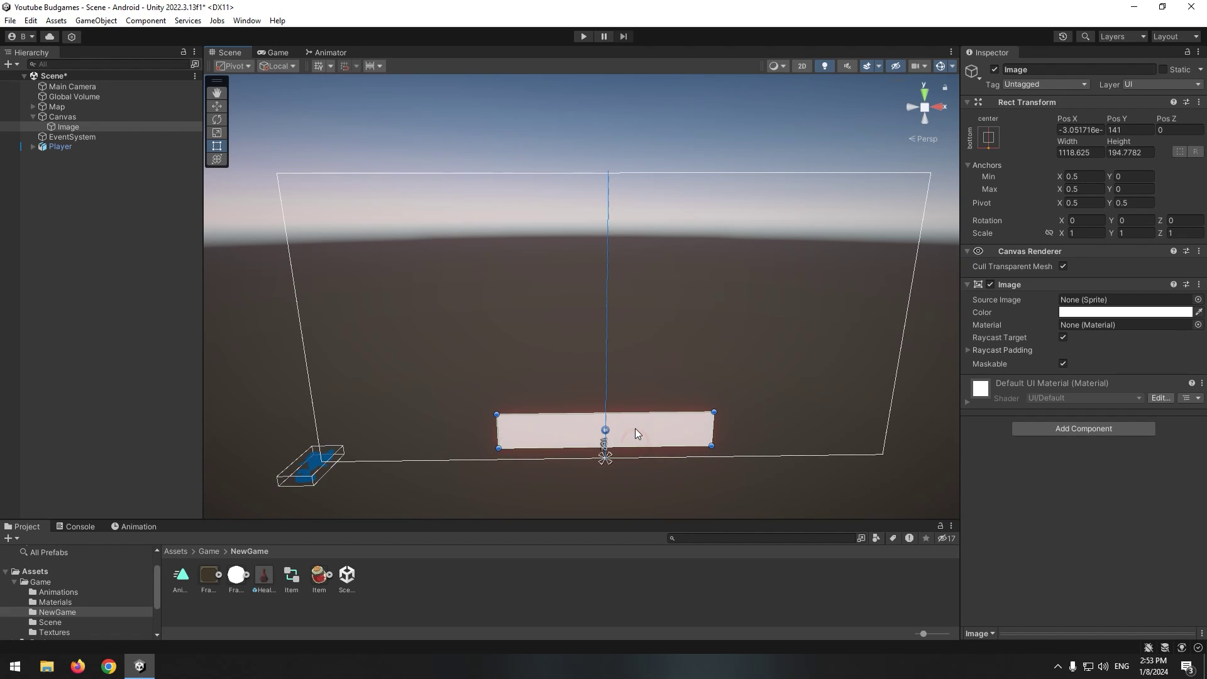
{"action": "key", "text": "f"}
{"action": "key", "text": "t"}
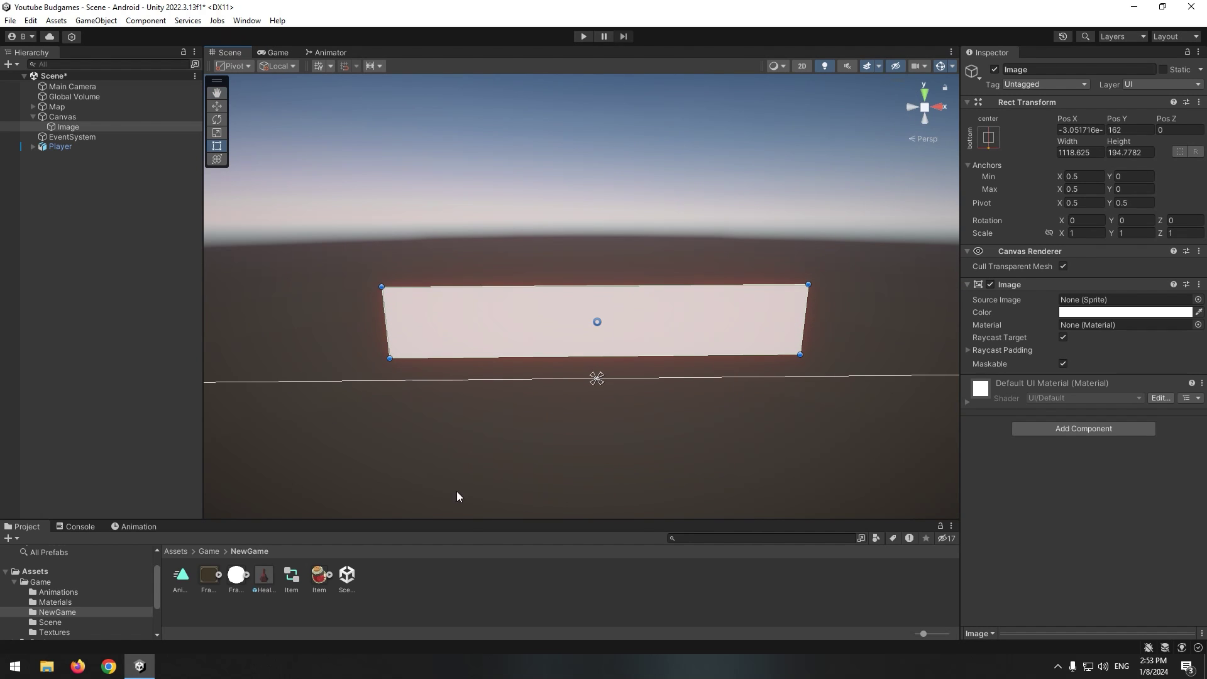
{"action": "left_click_drag", "start_coordinate": [205, 583], "coordinate": [1135, 305]}
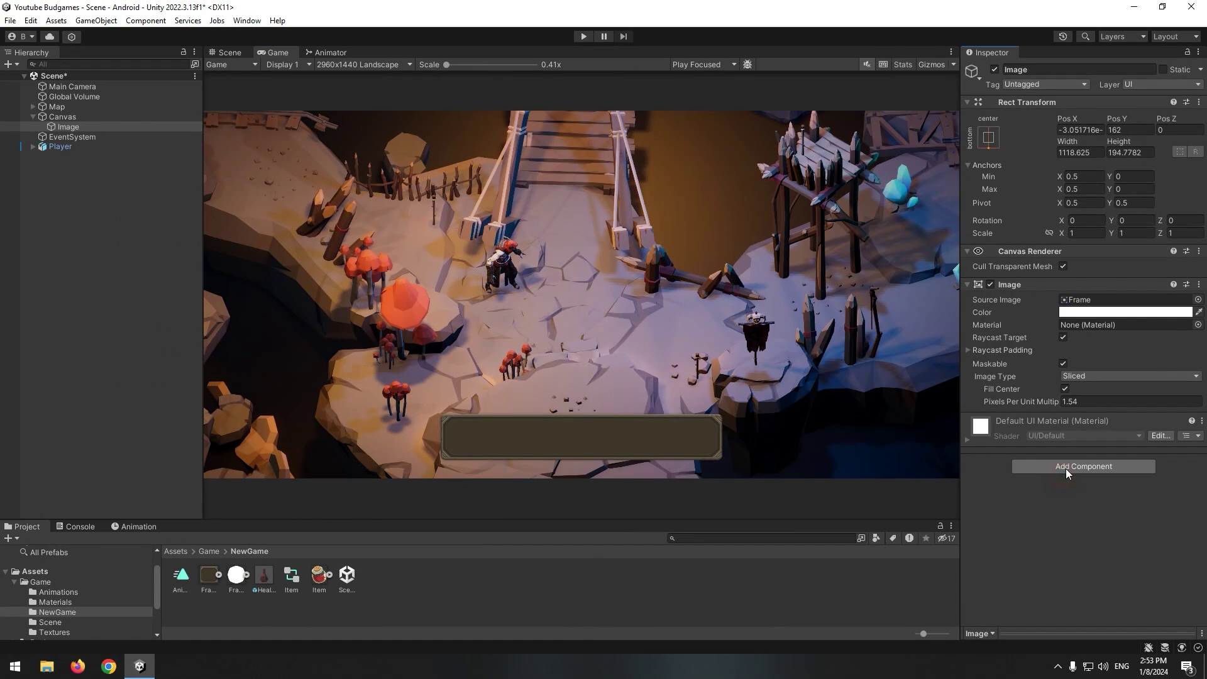
- Add a Shadow component with Effect Distance -9.88, -8.76 and adjust its colour opacity
{"action": "left_click", "coordinate": [1066, 468]}
{"action": "type", "text": "sh"}
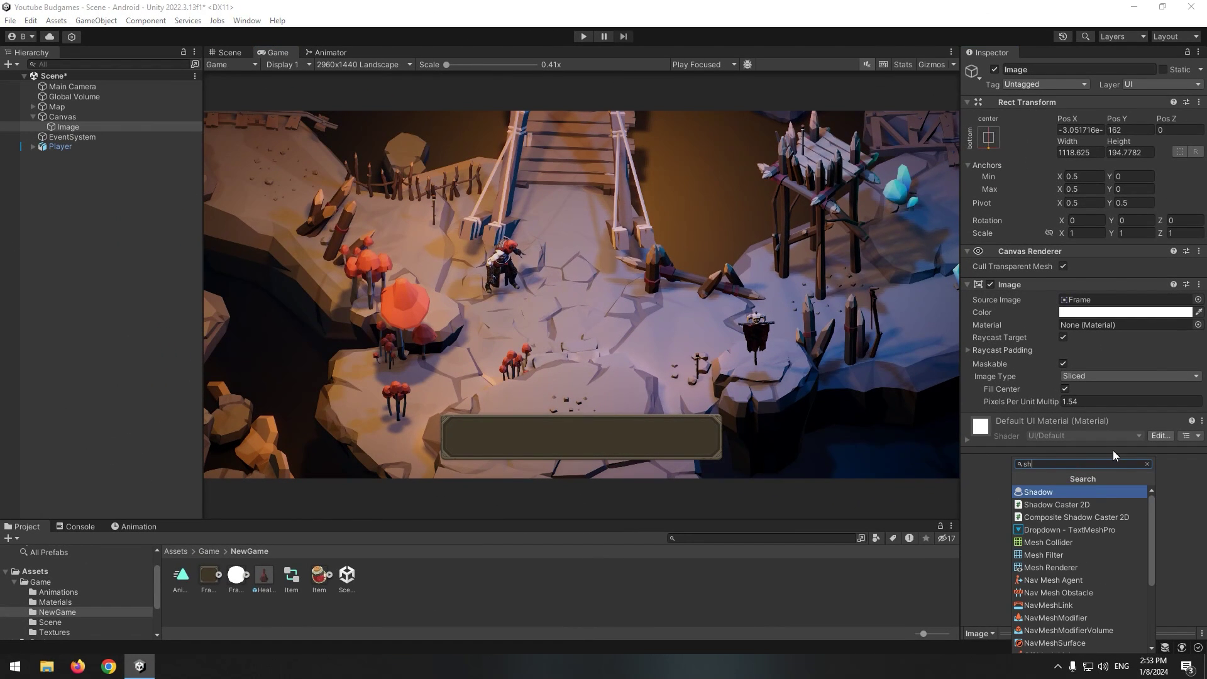
{"action": "left_click", "coordinate": [1068, 494]}
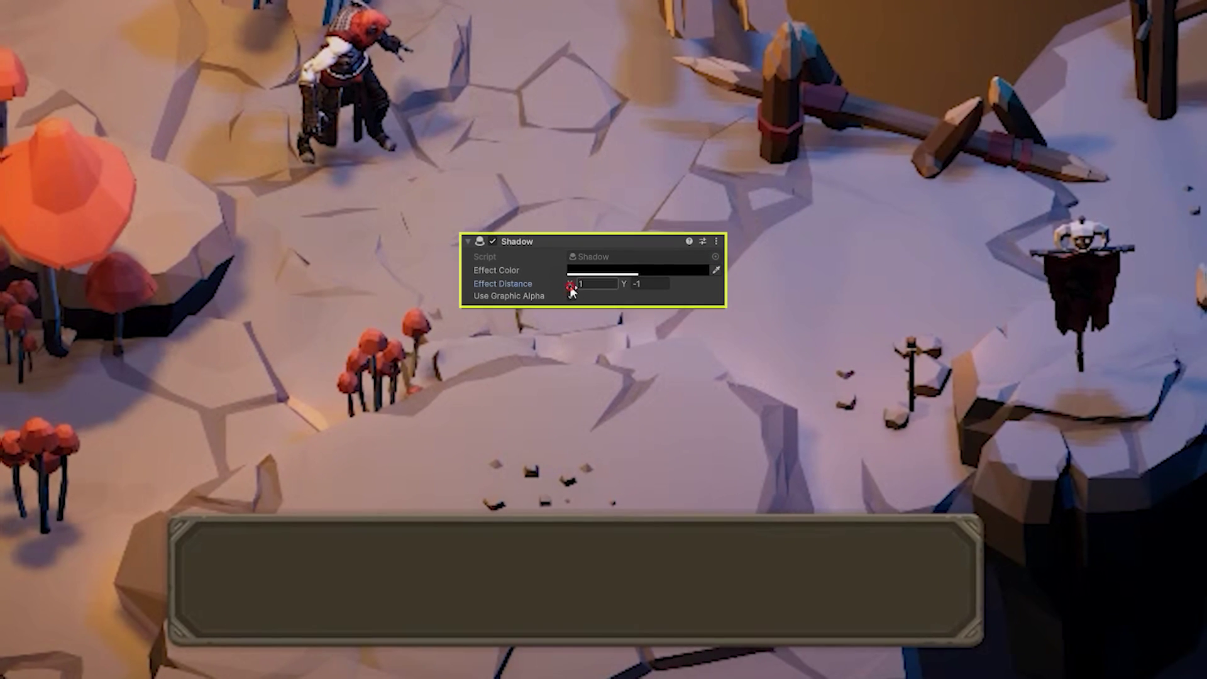
{"action": "left_click_drag", "start_coordinate": [1061, 459], "coordinate": [1040, 459]}
{"action": "left_click_drag", "start_coordinate": [620, 279], "coordinate": [513, 305]}
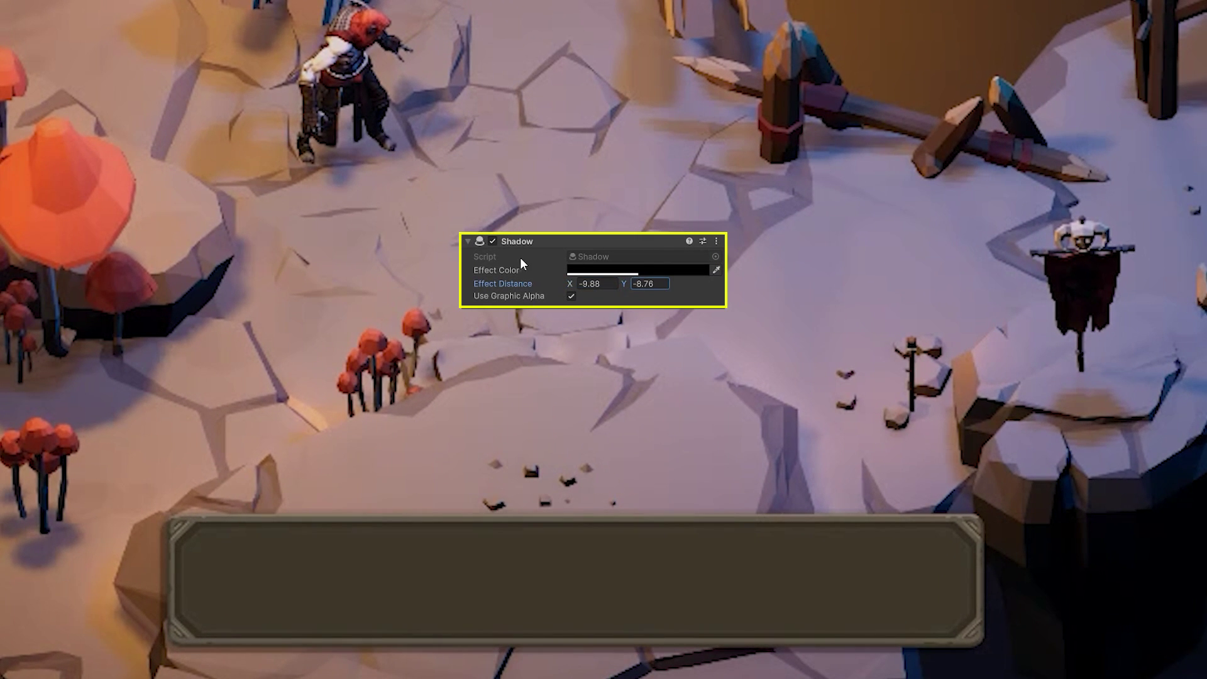
{"action": "left_click", "coordinate": [638, 270]}
{"action": "left_click_drag", "start_coordinate": [679, 431], "coordinate": [646, 430]}
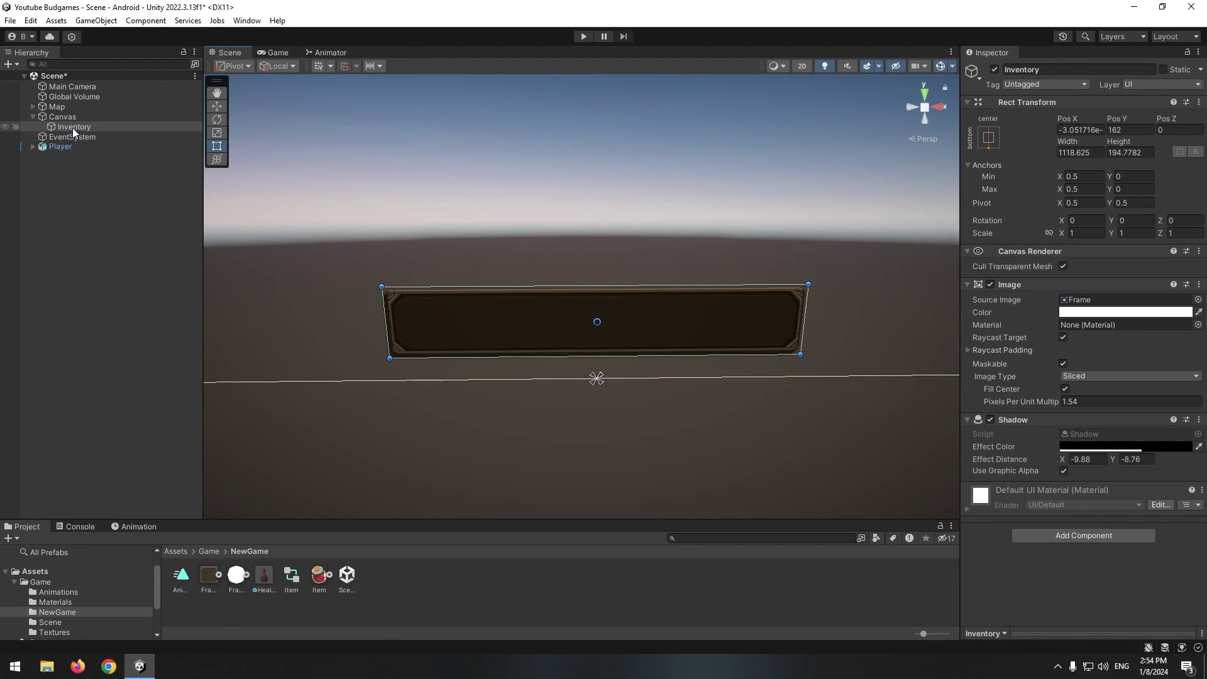
- Add an item slot image at the bar's left end with the round frame sprite, tinted 27231A
{"action": "right_click", "coordinate": [73, 127]}
{"action": "mouse_move", "coordinate": [162, 422]}
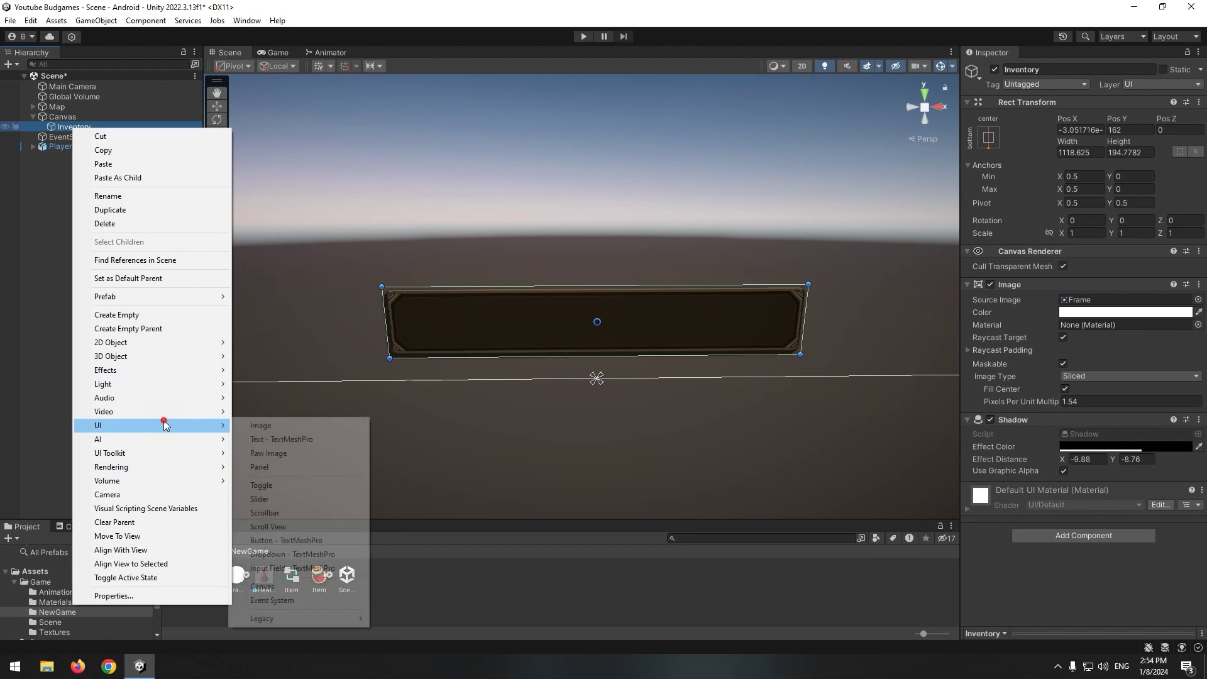
{"action": "left_click", "coordinate": [314, 425]}
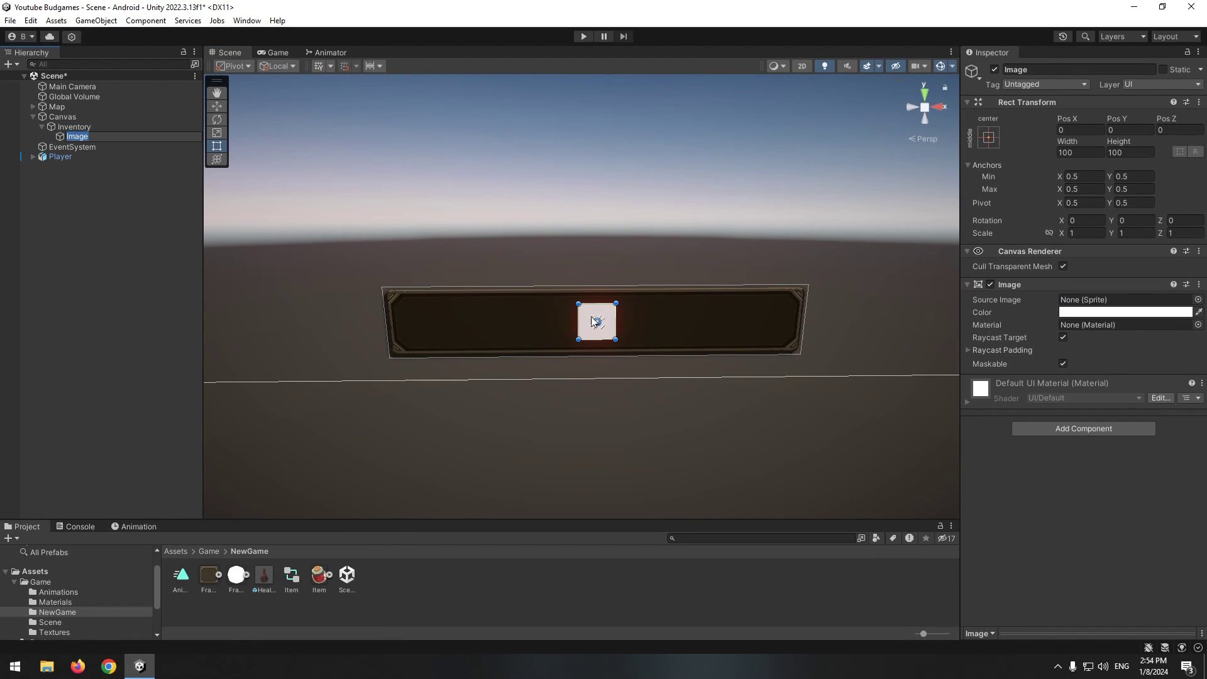
{"action": "left_click_drag", "start_coordinate": [593, 321], "coordinate": [430, 323]}
{"action": "left_click_drag", "start_coordinate": [1113, 306], "coordinate": [1113, 307]}
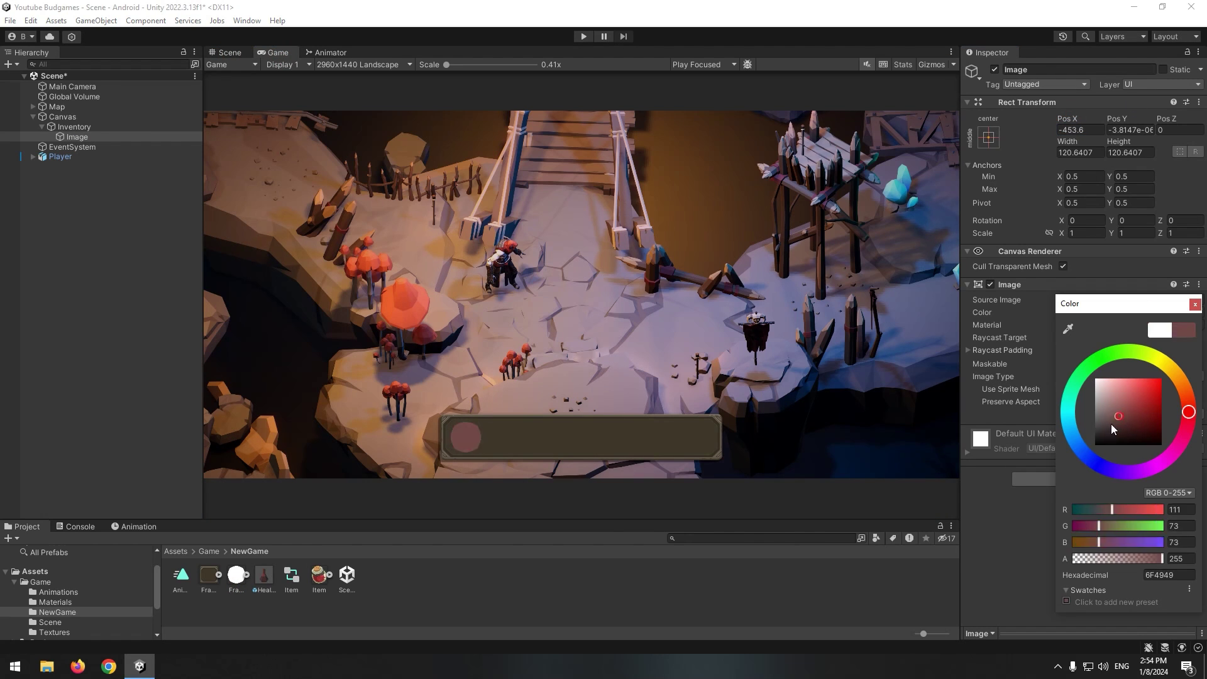
{"action": "left_click_drag", "start_coordinate": [1111, 430], "coordinate": [1097, 381]}
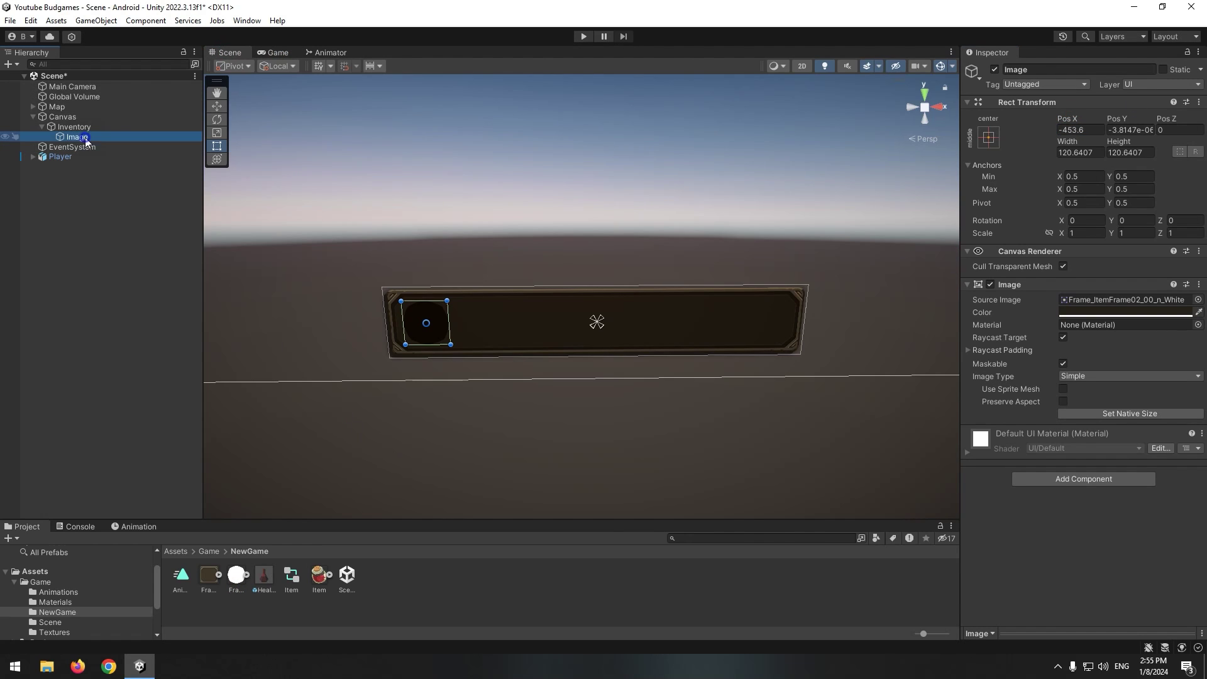
- Add a child Image inside the slot showing the health potion Item sprite
{"action": "right_click", "coordinate": [87, 141]}
{"action": "mouse_move", "coordinate": [175, 432]}
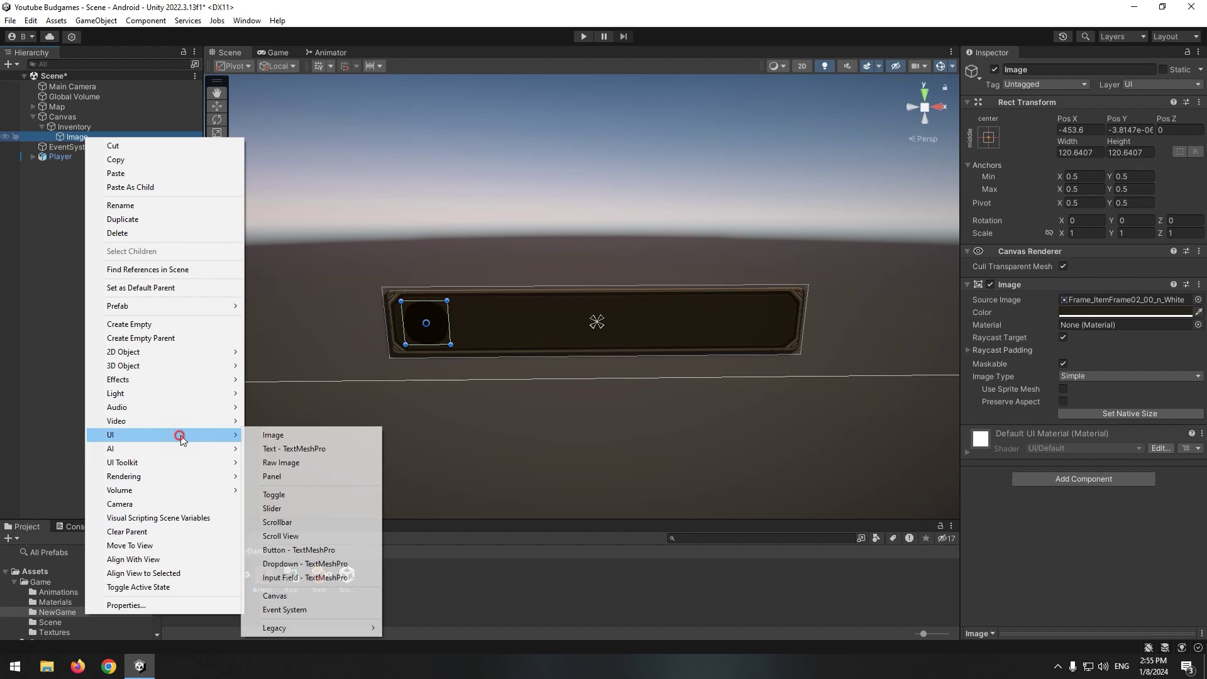
{"action": "left_click", "coordinate": [310, 432]}
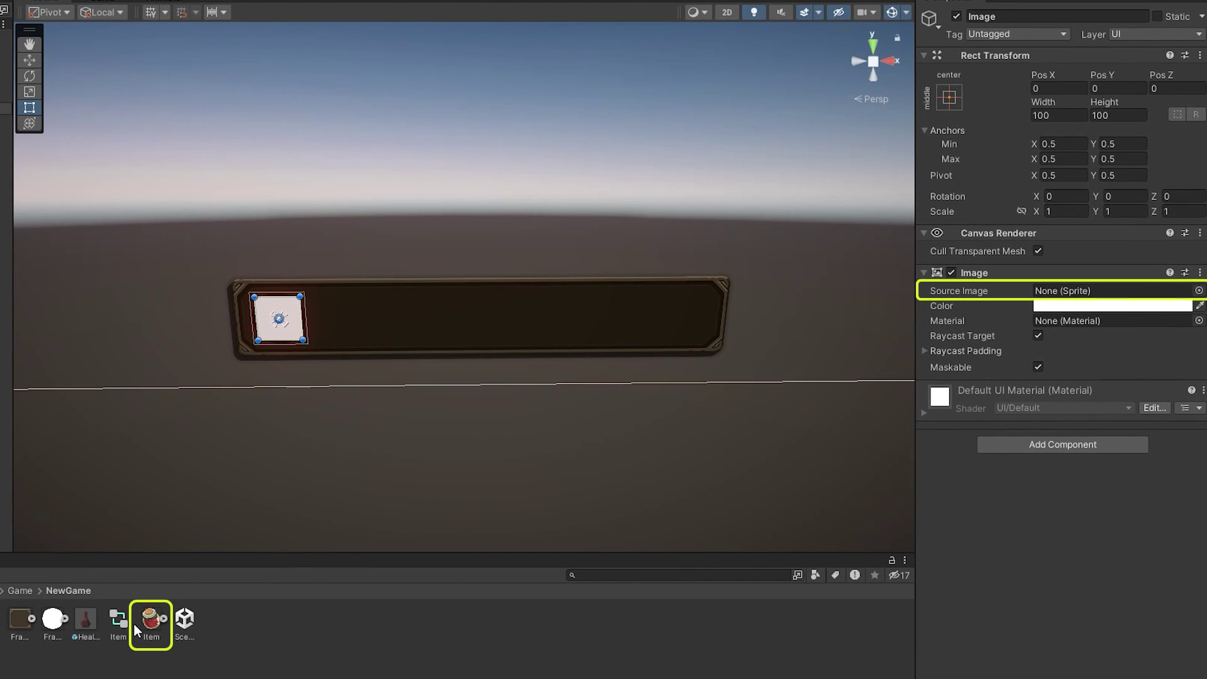
{"action": "left_click_drag", "start_coordinate": [153, 623], "coordinate": [1069, 304]}
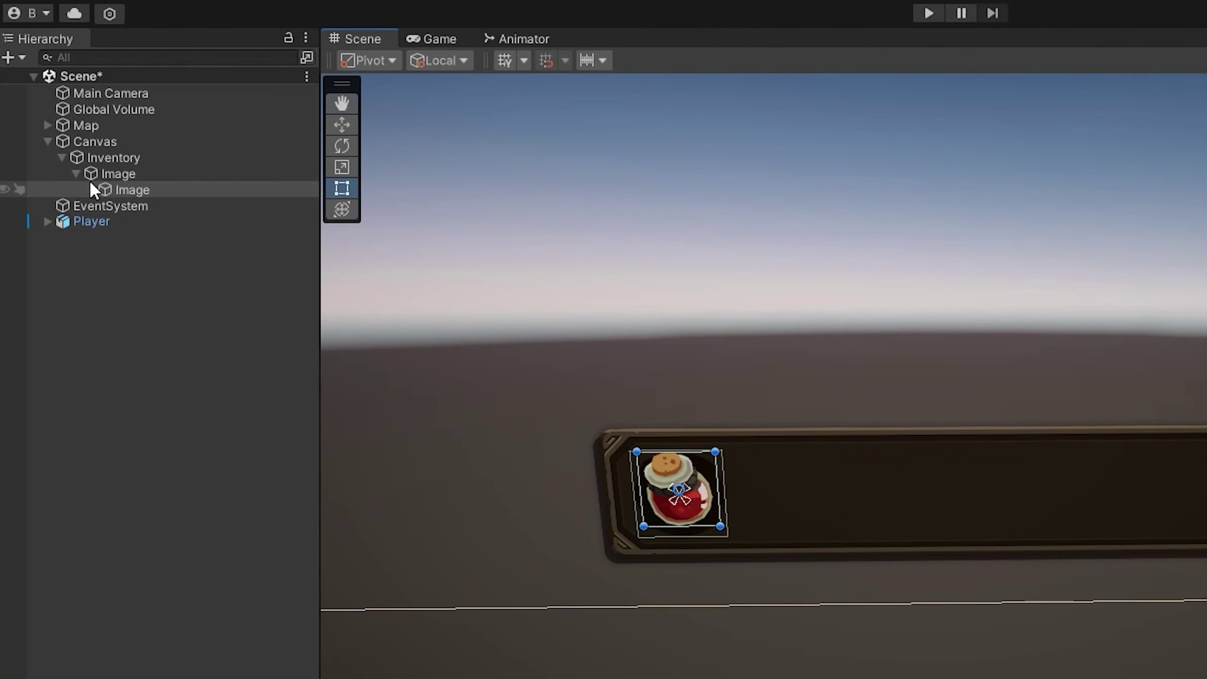
- Rename the potion slot object to Item_Health
{"action": "left_click", "coordinate": [118, 173]}
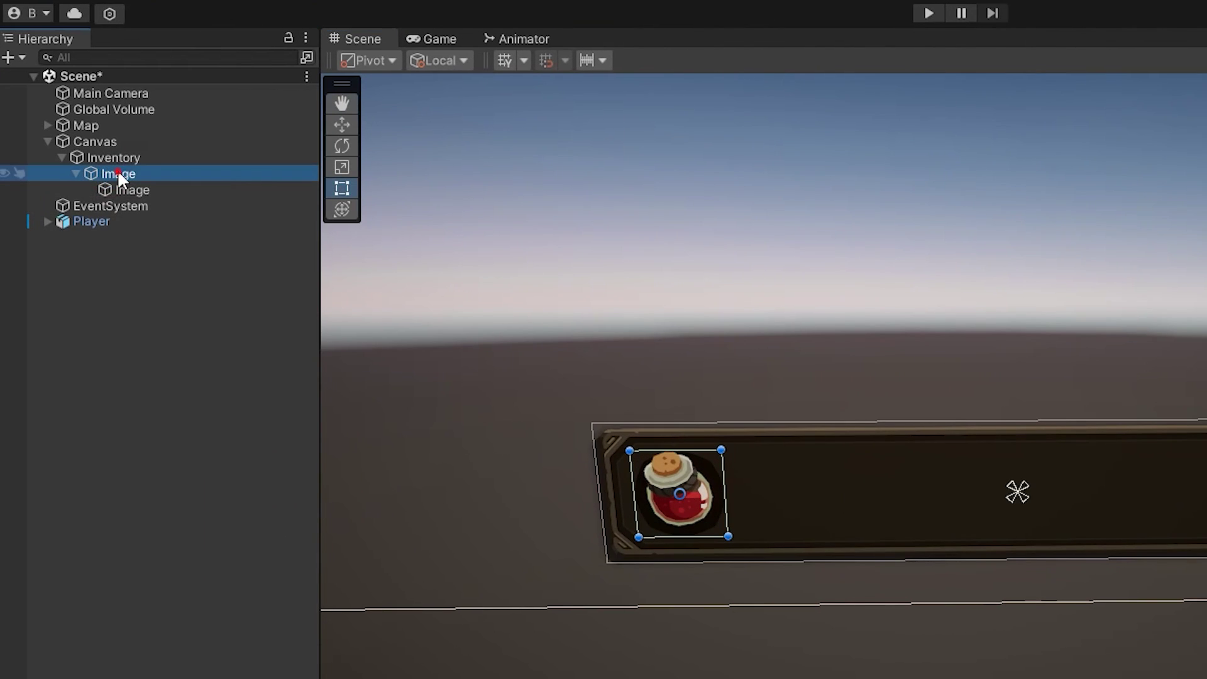
{"action": "key", "text": "F2"}
{"action": "type", "text": "Item_Health"}
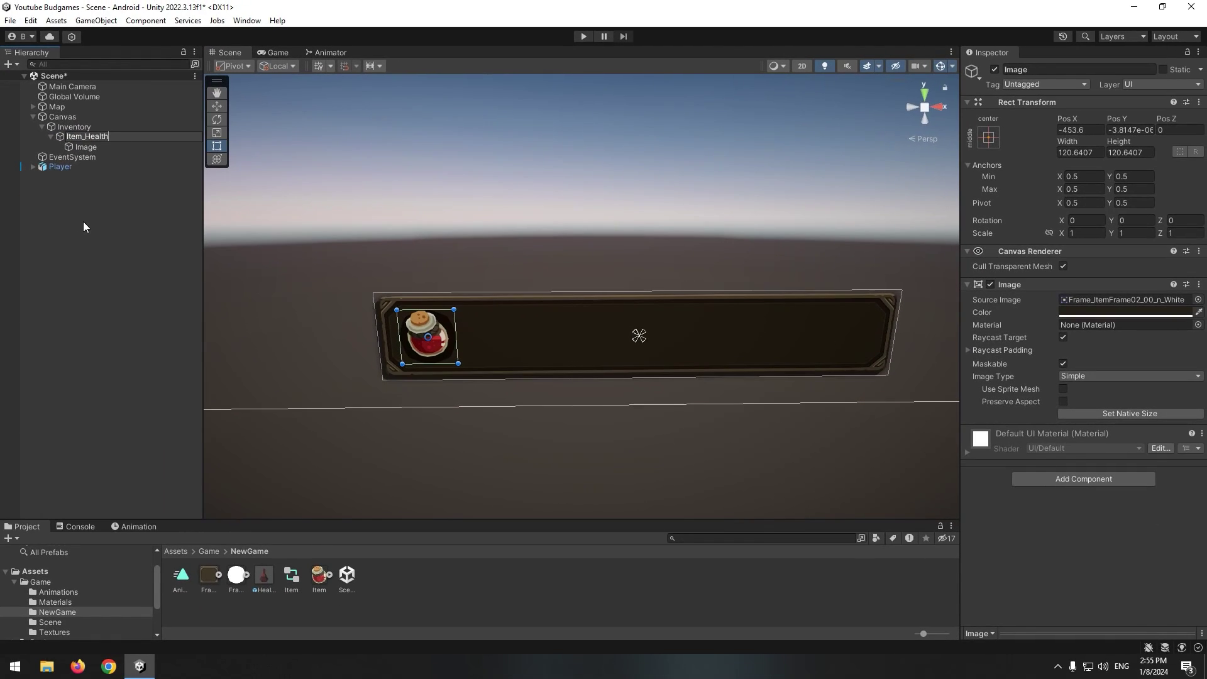
- Save Item_Health as a prefab in NewGame and delete it from the scene
{"action": "left_click_drag", "start_coordinate": [474, 598], "coordinate": [474, 598]}
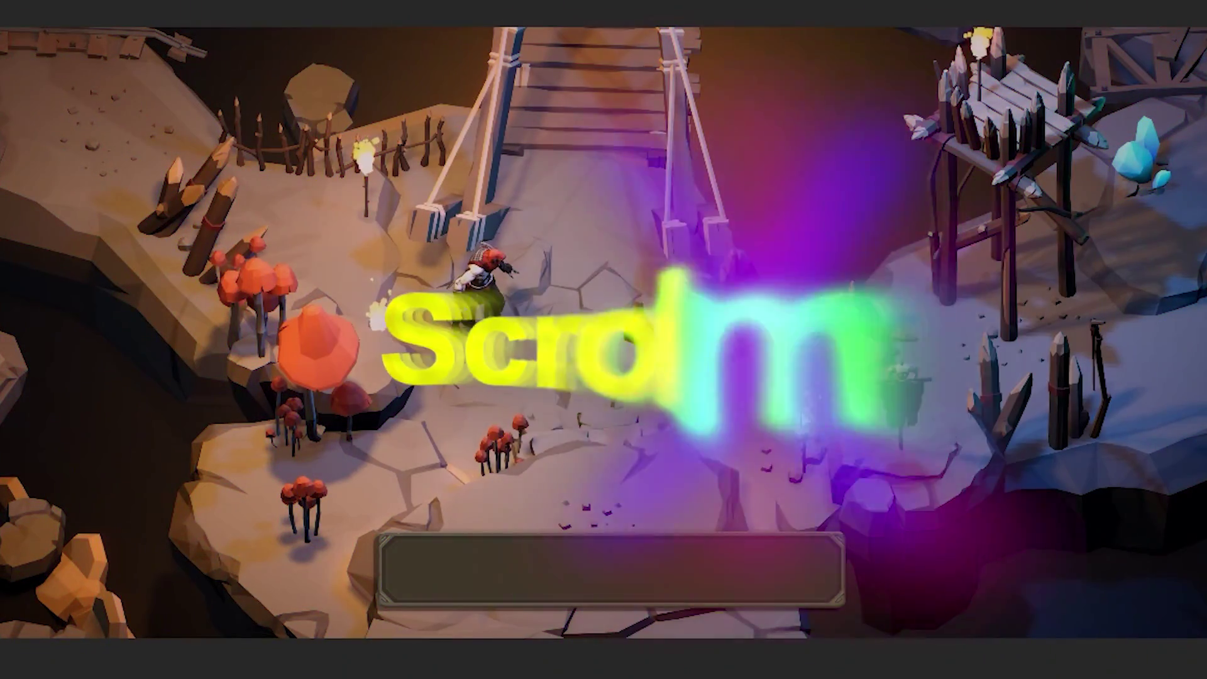
{"action": "left_click", "coordinate": [790, 393]}
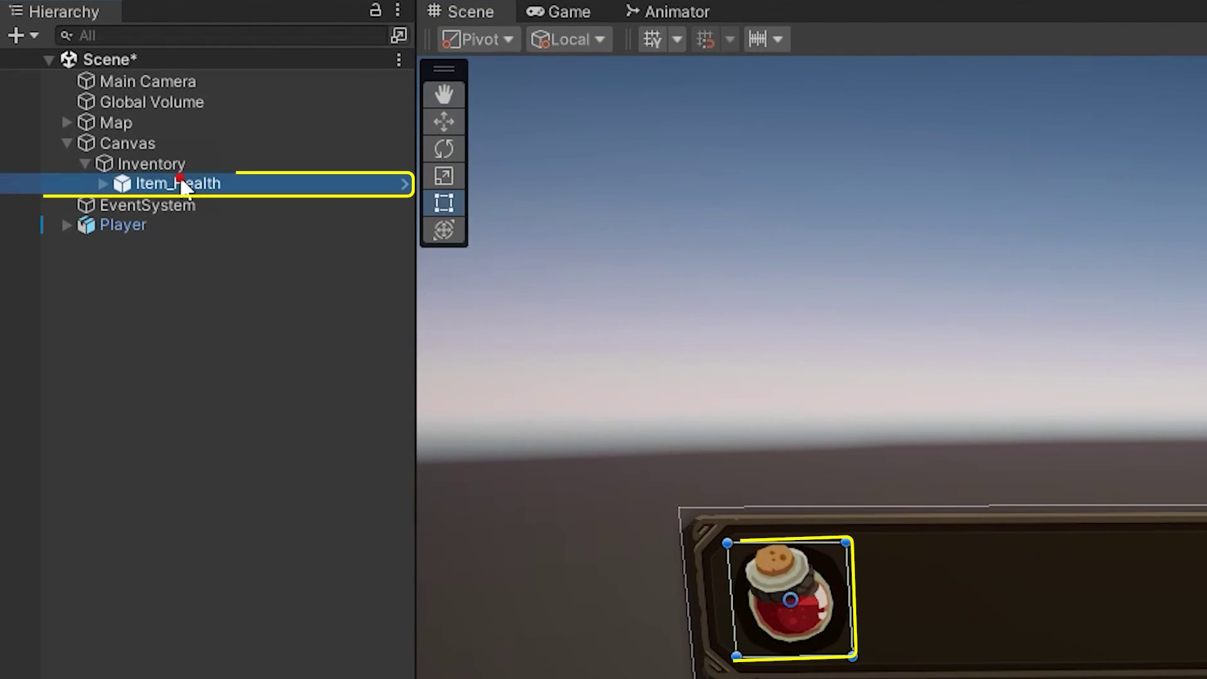
{"action": "key", "text": "Delete"}
- Add a Scroll View inside Inventory and anchor it stretch/stretch to fill the bar
{"action": "right_click", "coordinate": [103, 137]}
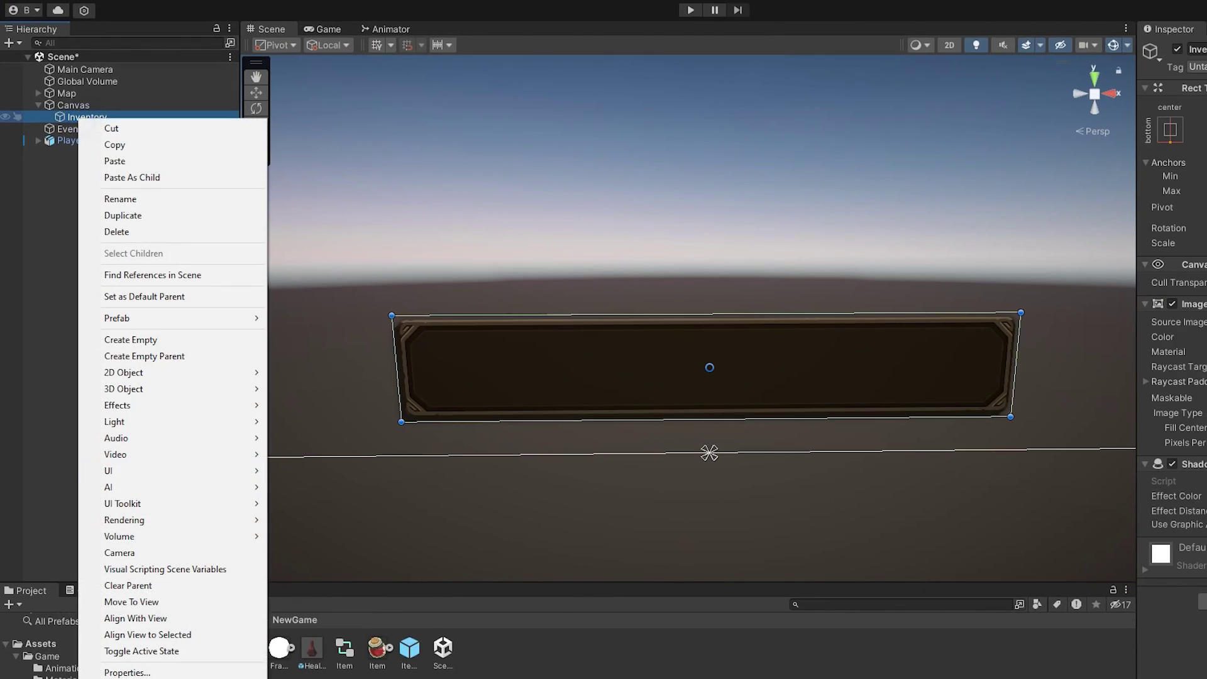
{"action": "mouse_move", "coordinate": [141, 591]}
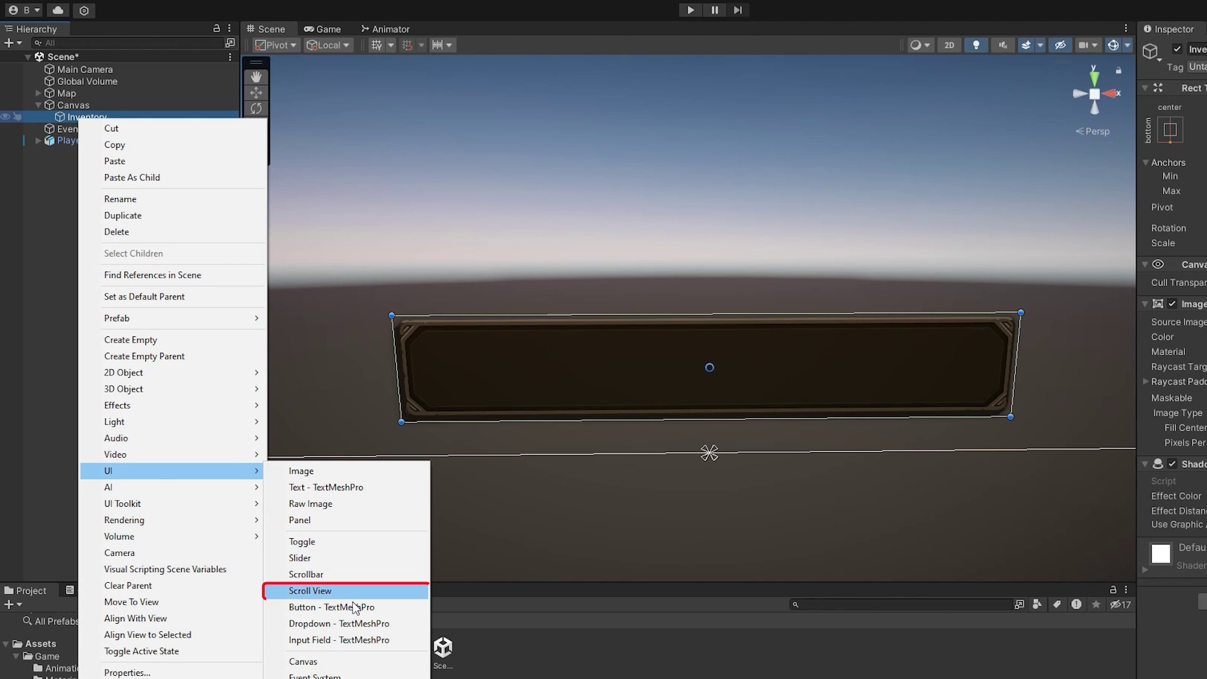
{"action": "left_click", "coordinate": [343, 591]}
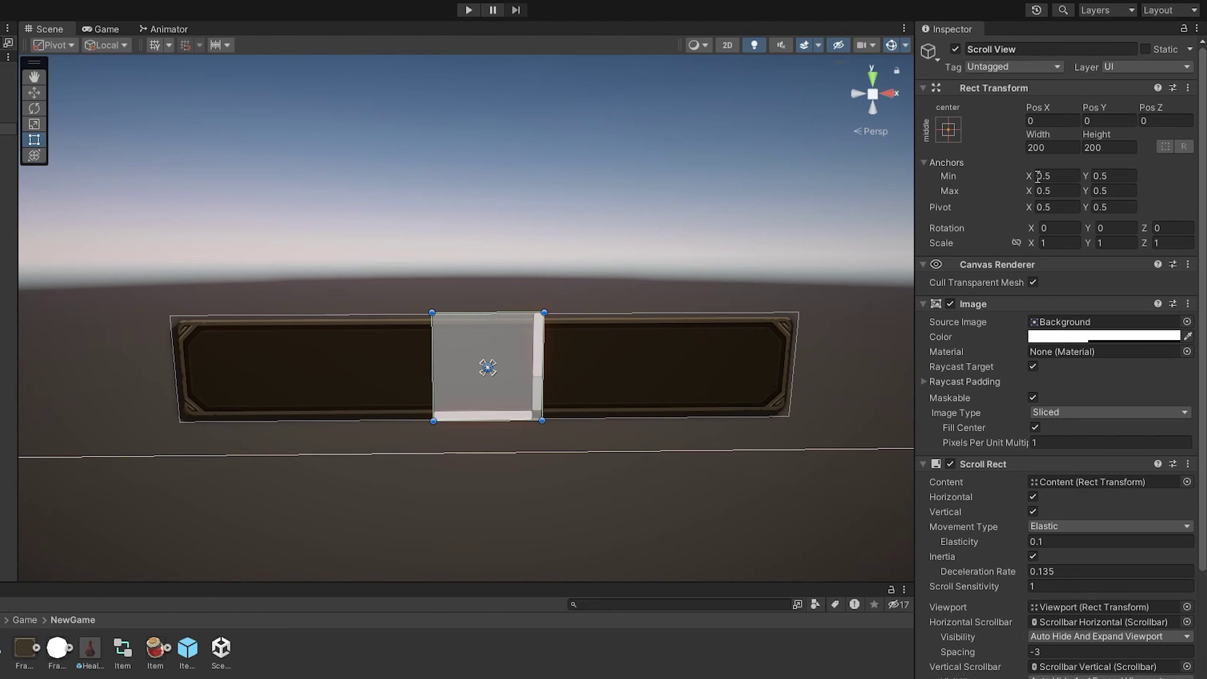
{"action": "left_click", "coordinate": [948, 129]}
{"action": "left_click", "coordinate": [1108, 354]}
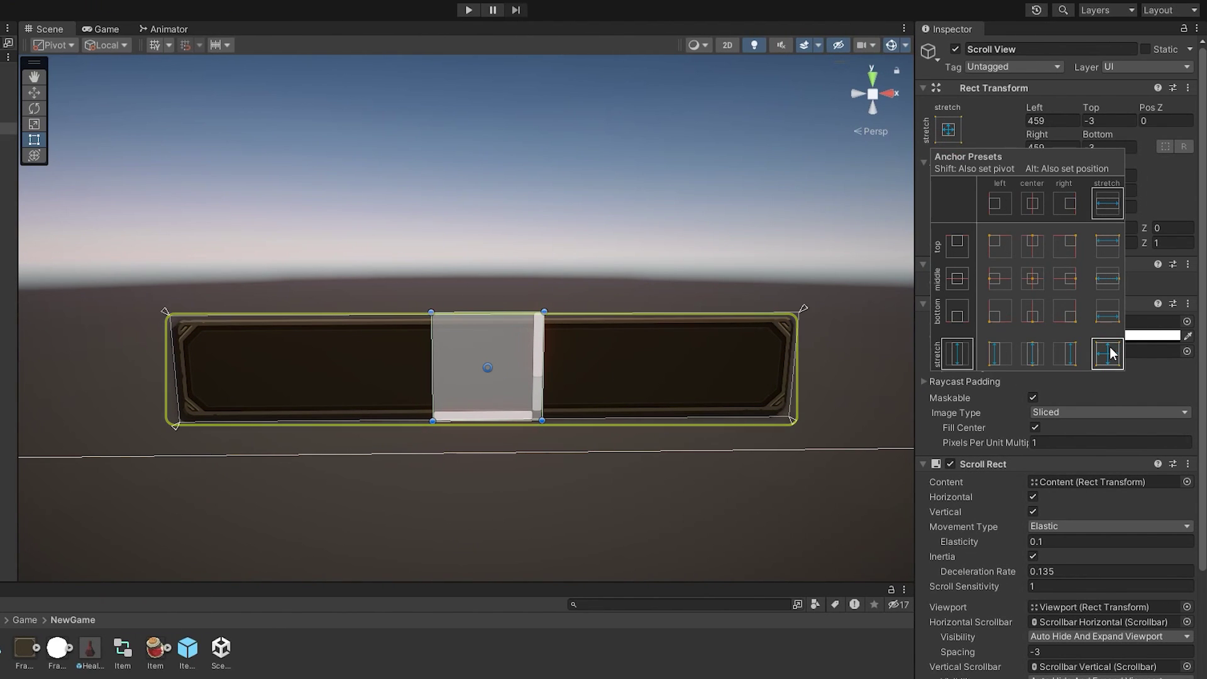
{"action": "left_click", "coordinate": [1110, 353], "text": "alt"}
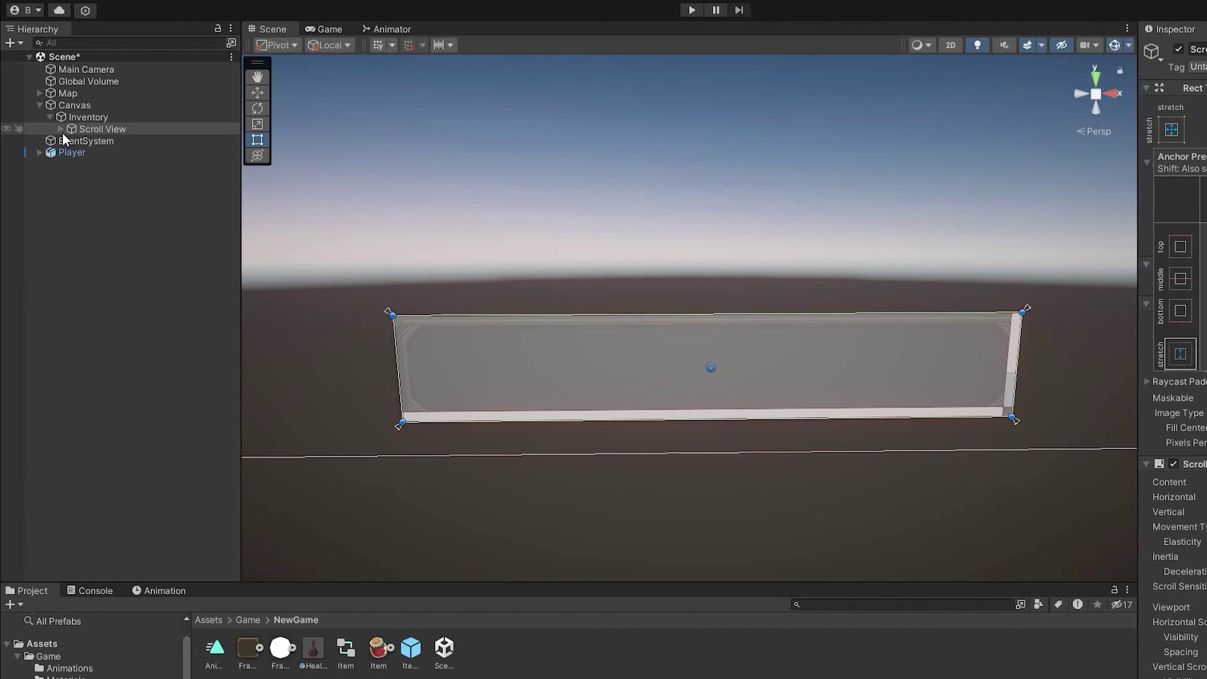
- Delete the Scroll View's vertical and horizontal scrollbars
{"action": "left_click", "coordinate": [61, 129]}
{"action": "left_click", "coordinate": [108, 165]}
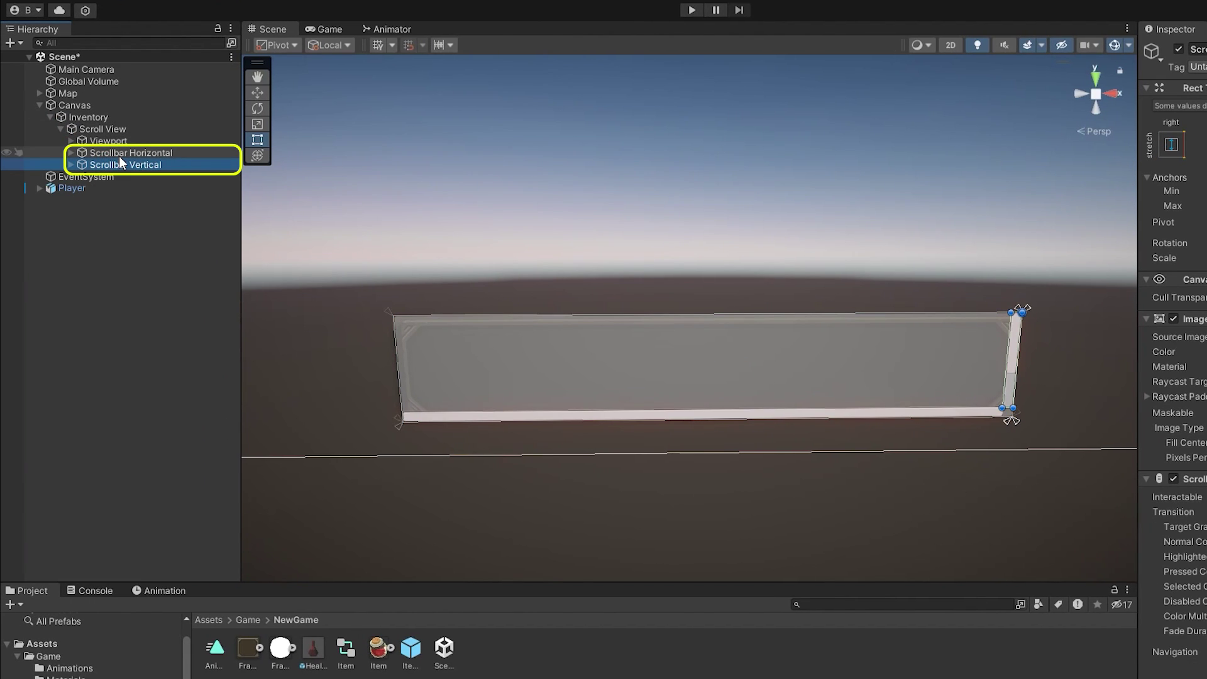
{"action": "key", "text": "Delete"}
{"action": "left_click", "coordinate": [118, 154]}
{"action": "key", "text": "Delete"}
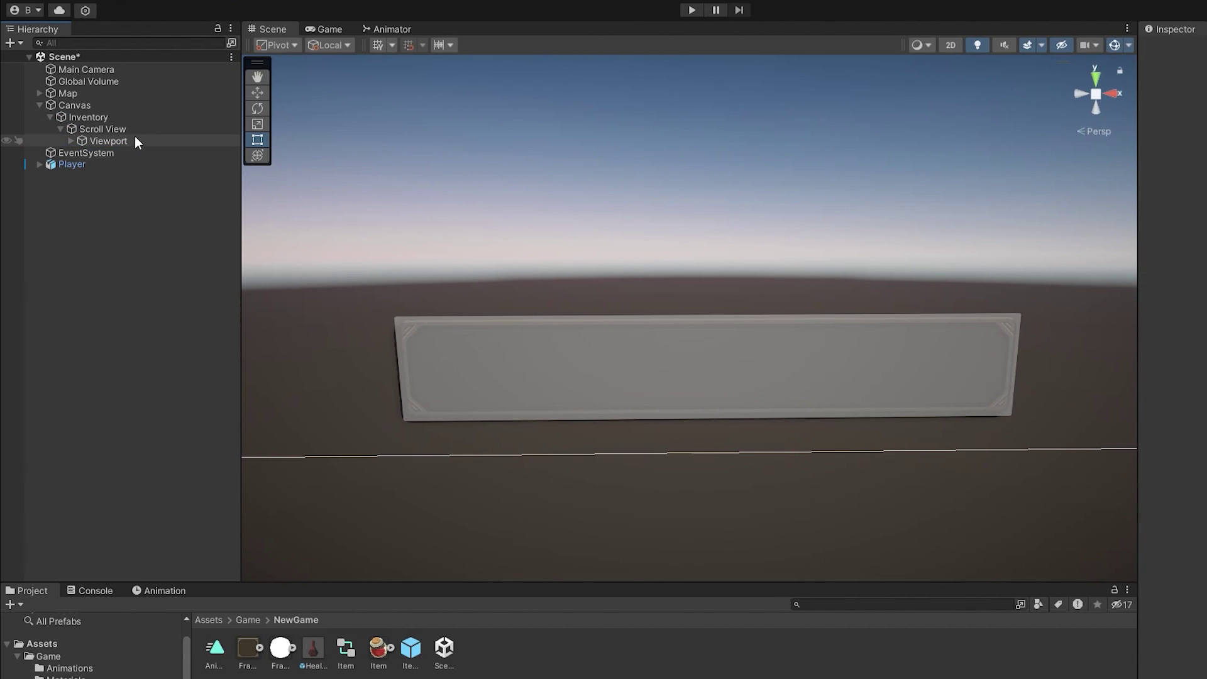
- Untick Vertical scrolling and set the Scroll View background alpha to 0
{"action": "left_click", "coordinate": [106, 131]}
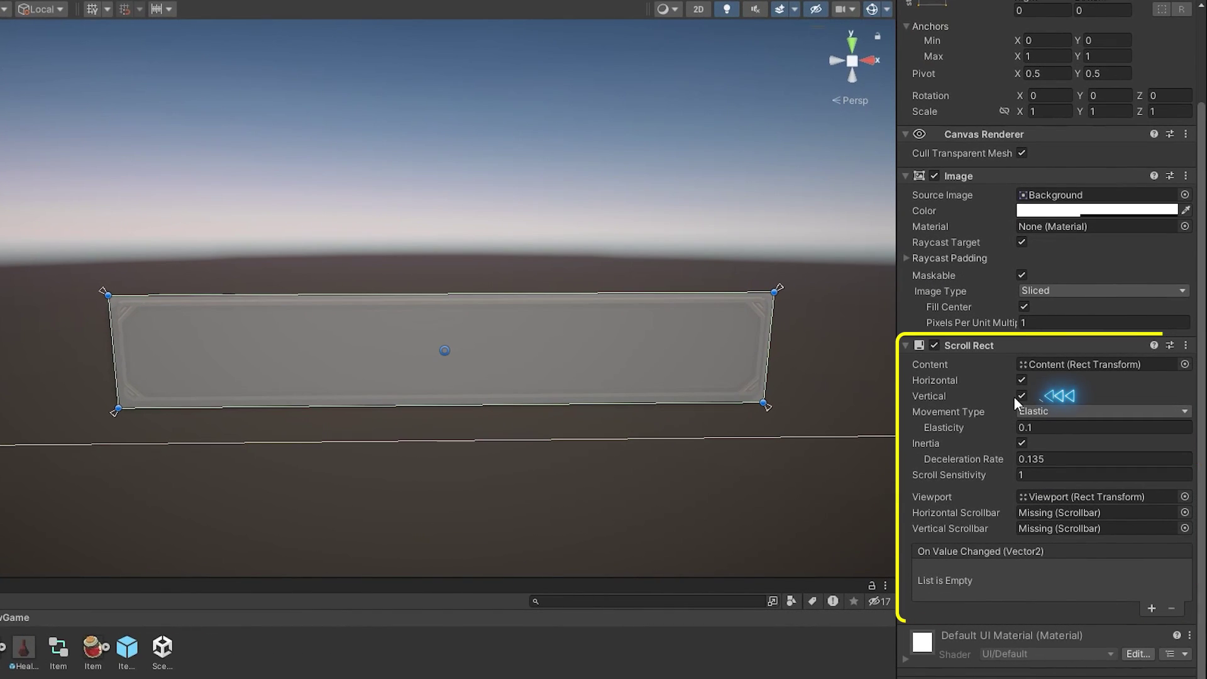
{"action": "left_click", "coordinate": [1021, 395]}
{"action": "left_click", "coordinate": [1038, 210]}
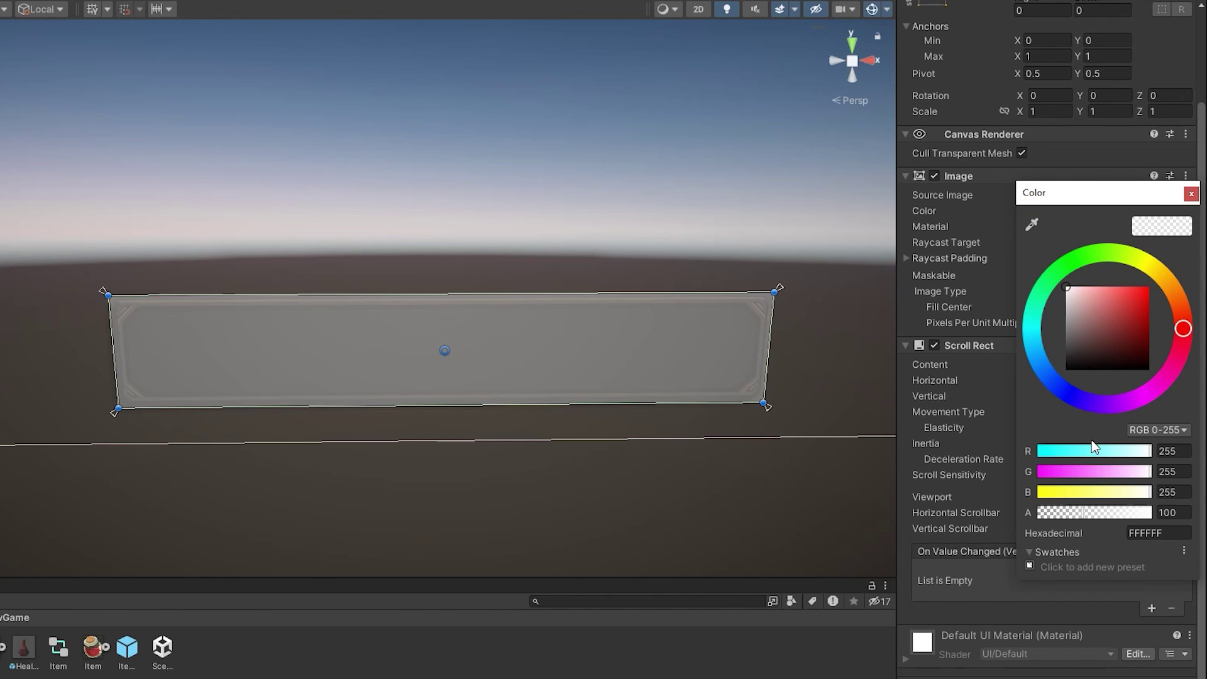
{"action": "left_click_drag", "start_coordinate": [1083, 519], "coordinate": [1038, 513]}
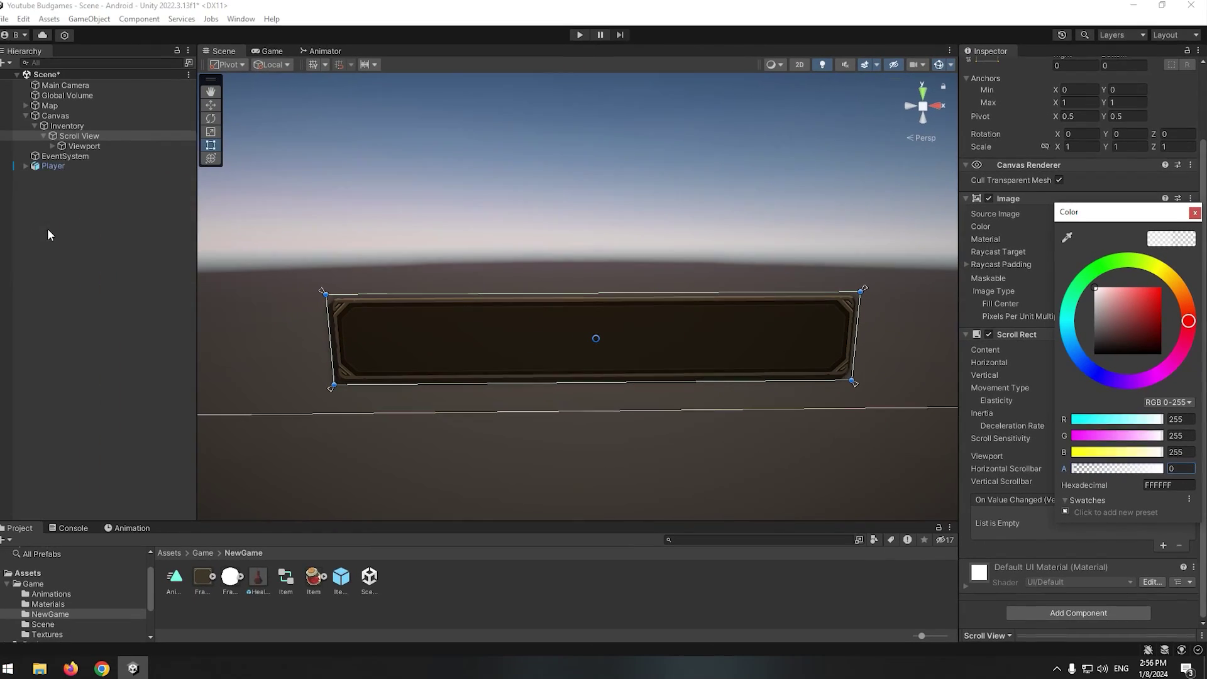
- Give Content a Content Size Fitter with Horizontal Fit set to Preferred Size
{"action": "left_click", "coordinate": [58, 148]}
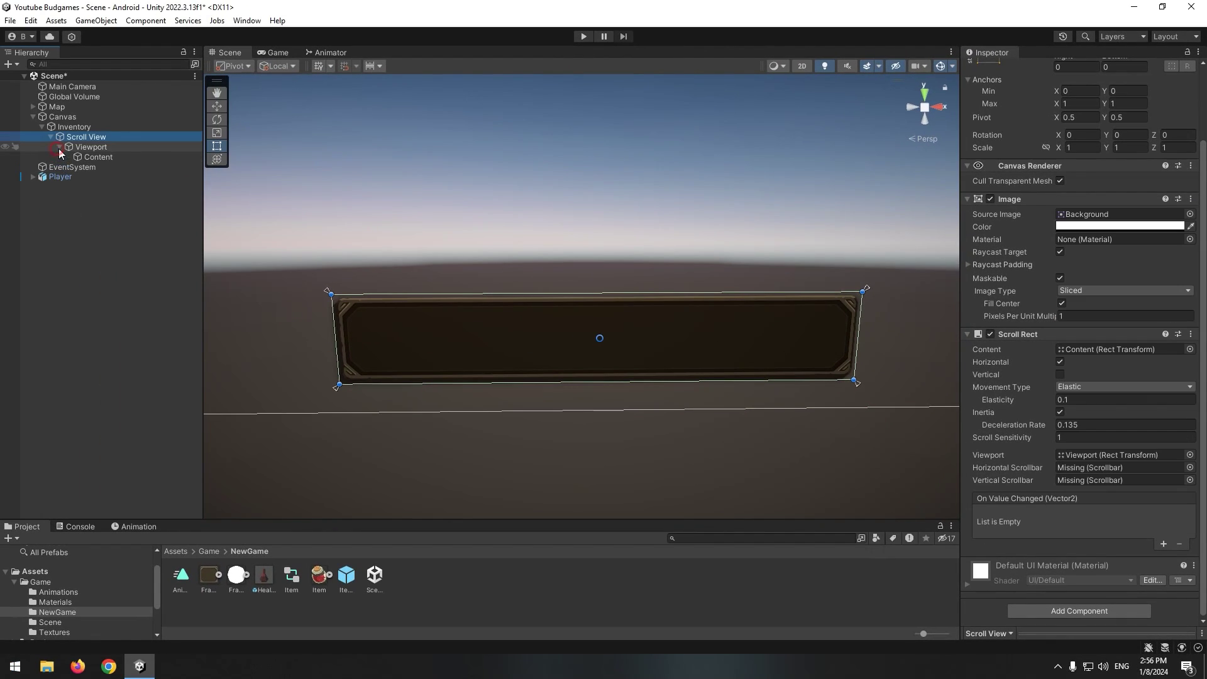
{"action": "left_click", "coordinate": [58, 148]}
{"action": "left_click", "coordinate": [80, 155]}
{"action": "left_click", "coordinate": [1069, 257]}
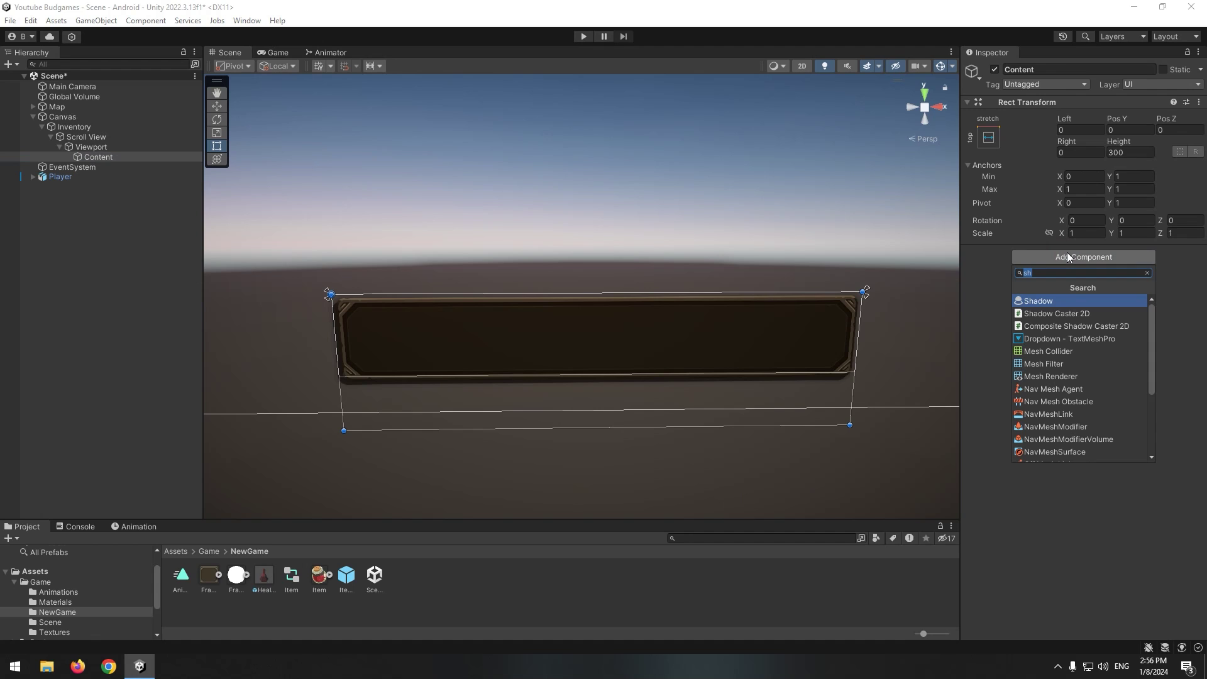
{"action": "type", "text": "con"}
{"action": "key", "text": "Down"}
{"action": "key", "text": "Down"}
{"action": "key", "text": "Down"}
{"action": "key", "text": "Return"}
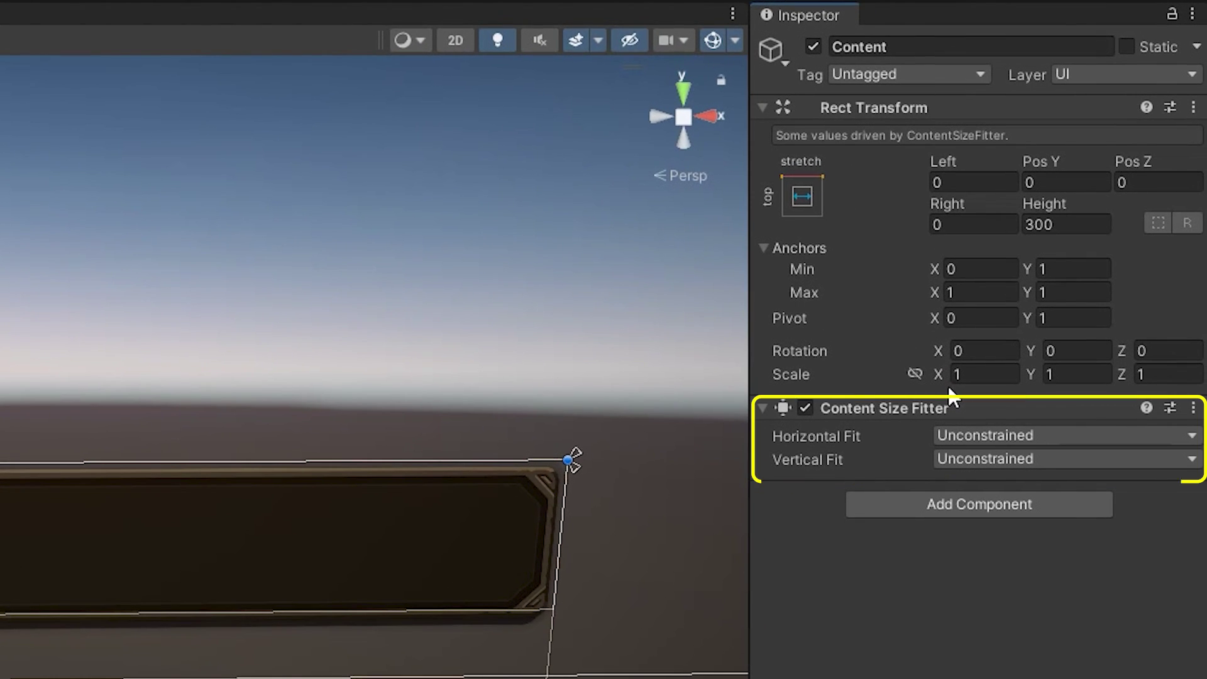
{"action": "left_click", "coordinate": [975, 435]}
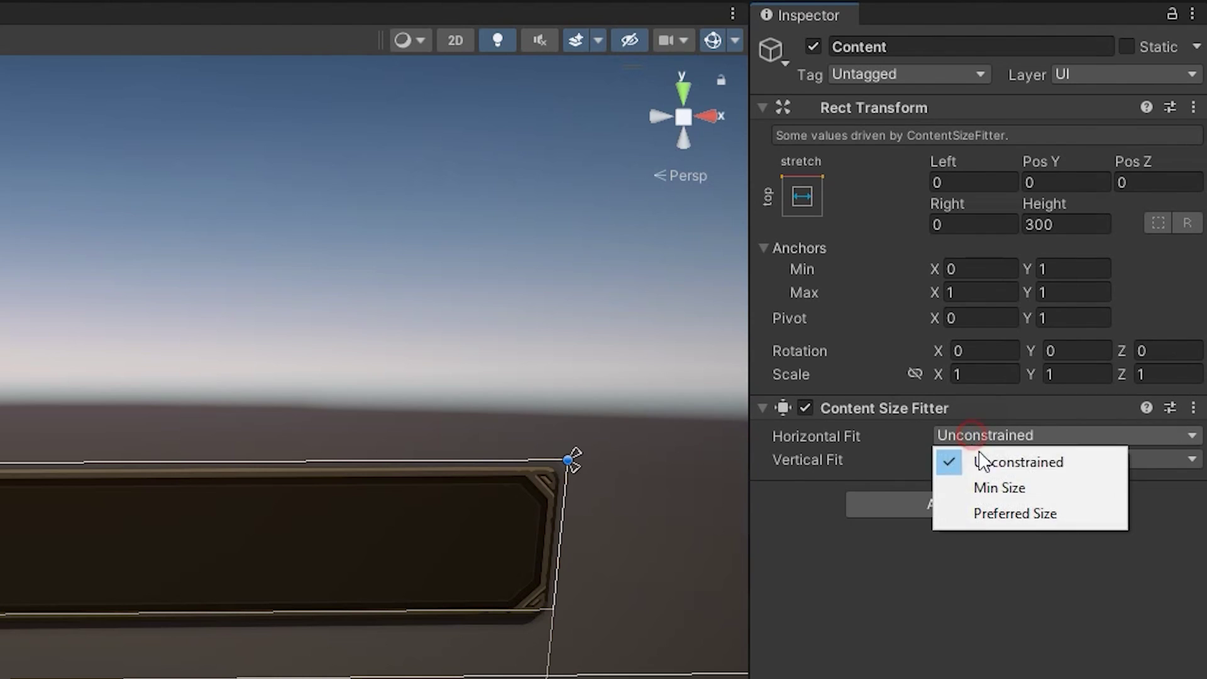
{"action": "left_click", "coordinate": [984, 515]}
- Add a Horizontal Layout Group to Content
{"action": "left_click", "coordinate": [979, 505]}
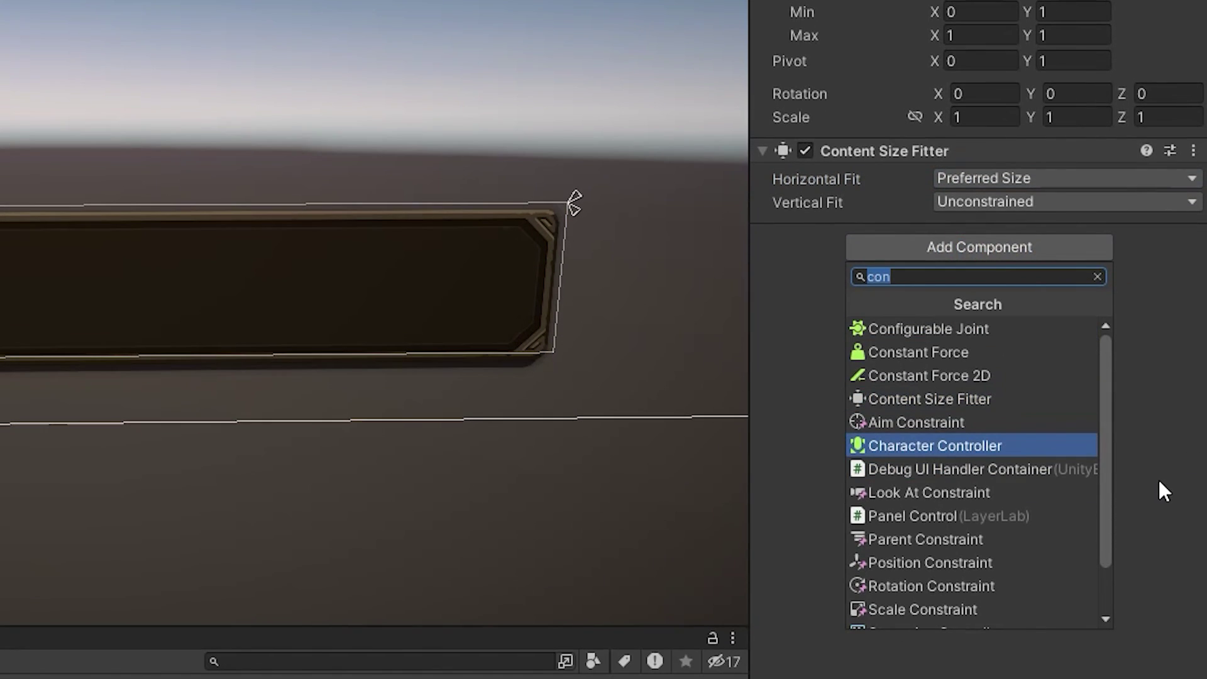
{"action": "type", "text": "hori"}
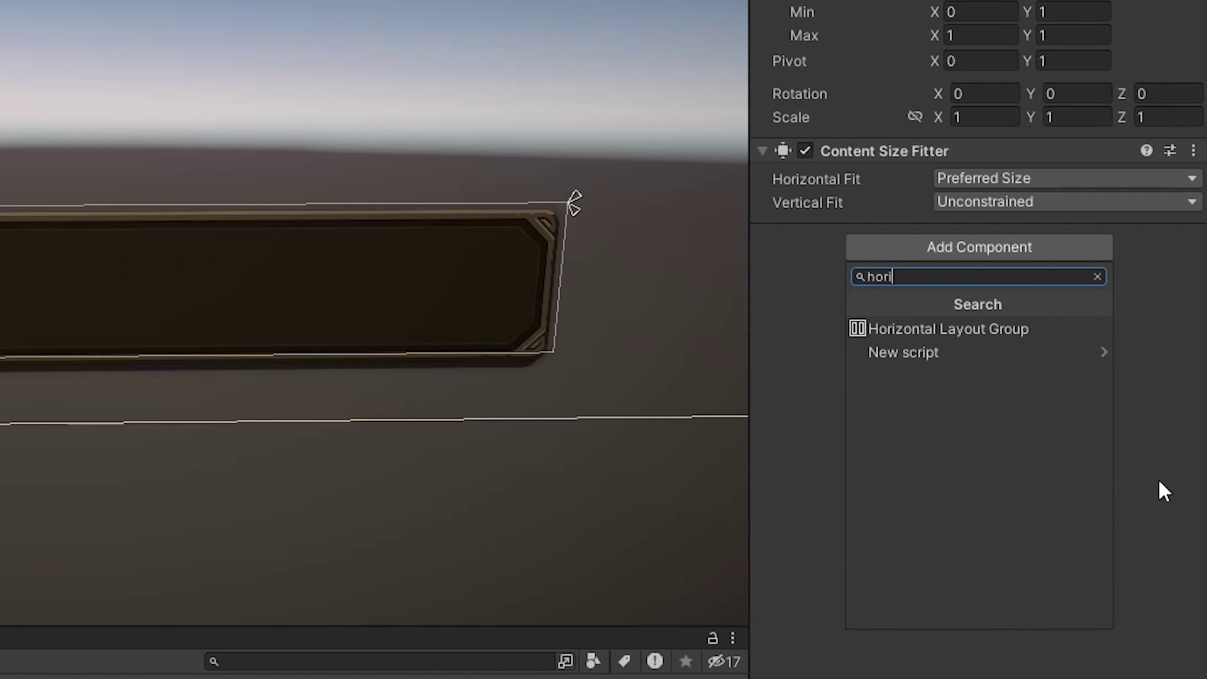
{"action": "left_click", "coordinate": [1022, 325]}
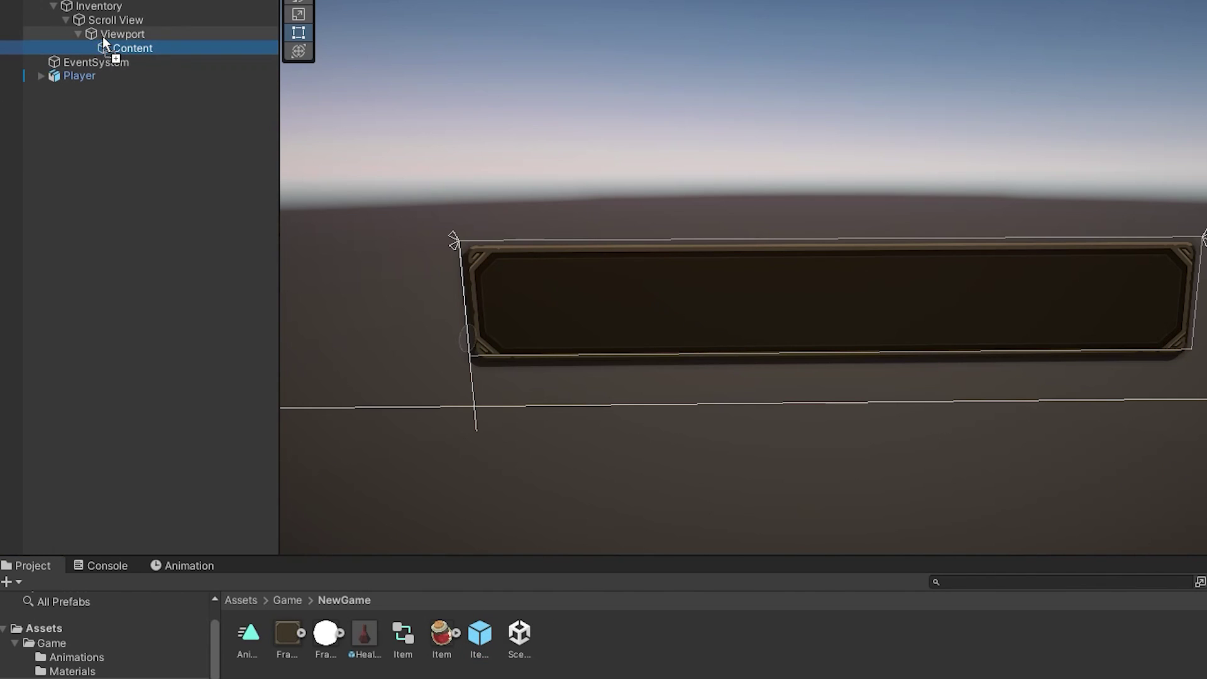
- Place the Item_Health prefab in Content and duplicate it into ten potion copies
{"action": "left_click_drag", "start_coordinate": [103, 43], "coordinate": [106, 46]}
{"action": "left_click", "coordinate": [159, 63]}
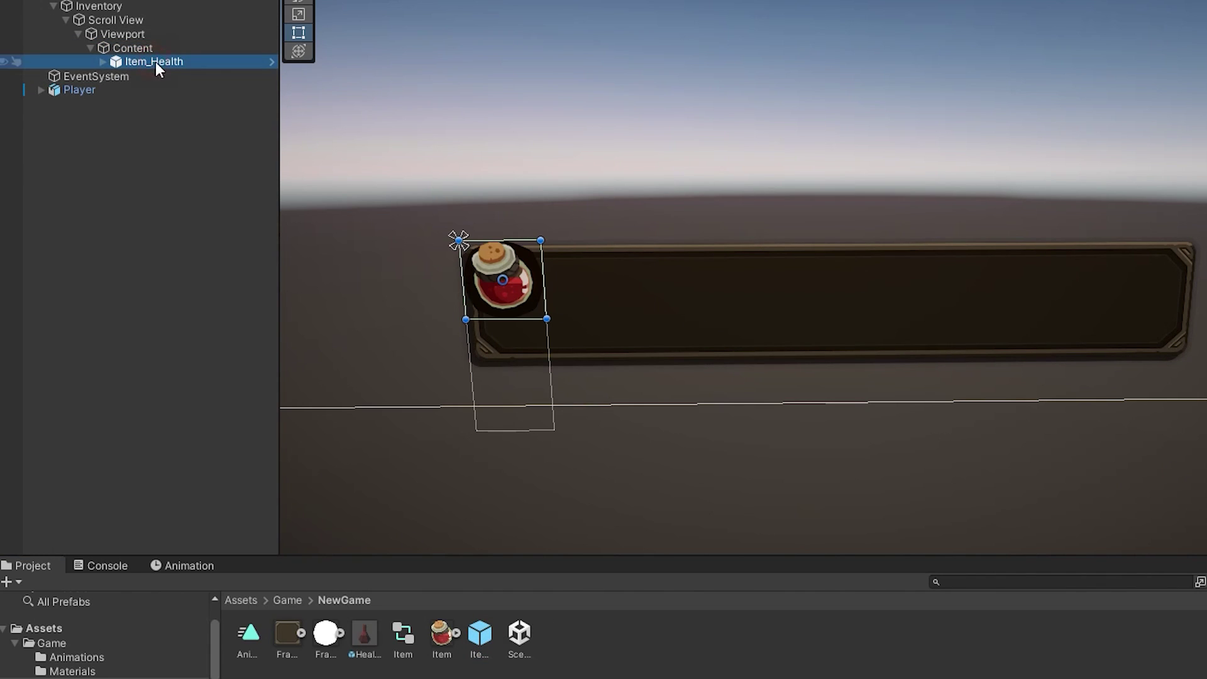
{"action": "key", "text": "ctrl+d"}
{"action": "key", "text": "ctrl+d"}
{"action": "key", "text": "ctrl+d"}
{"action": "key", "text": "ctrl+d"}
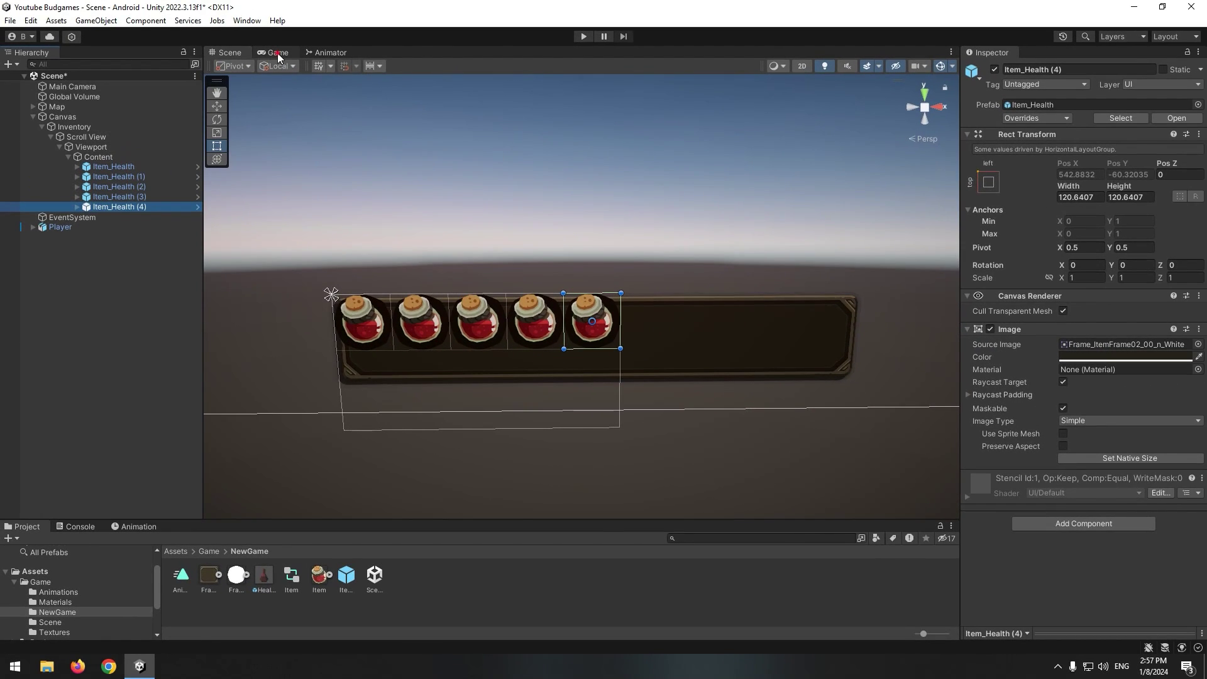
{"action": "left_click", "coordinate": [278, 53]}
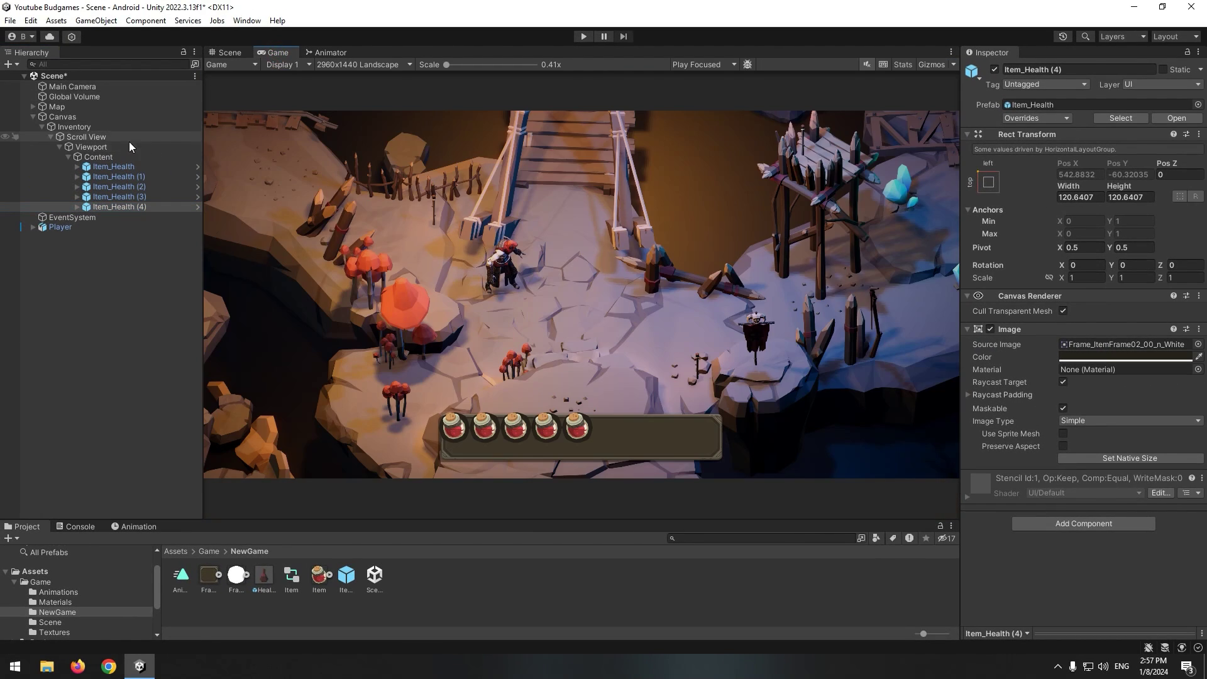
- Set the Horizontal Layout Group's top padding to 43 and spacing to about 32
{"action": "left_click", "coordinate": [99, 156]}
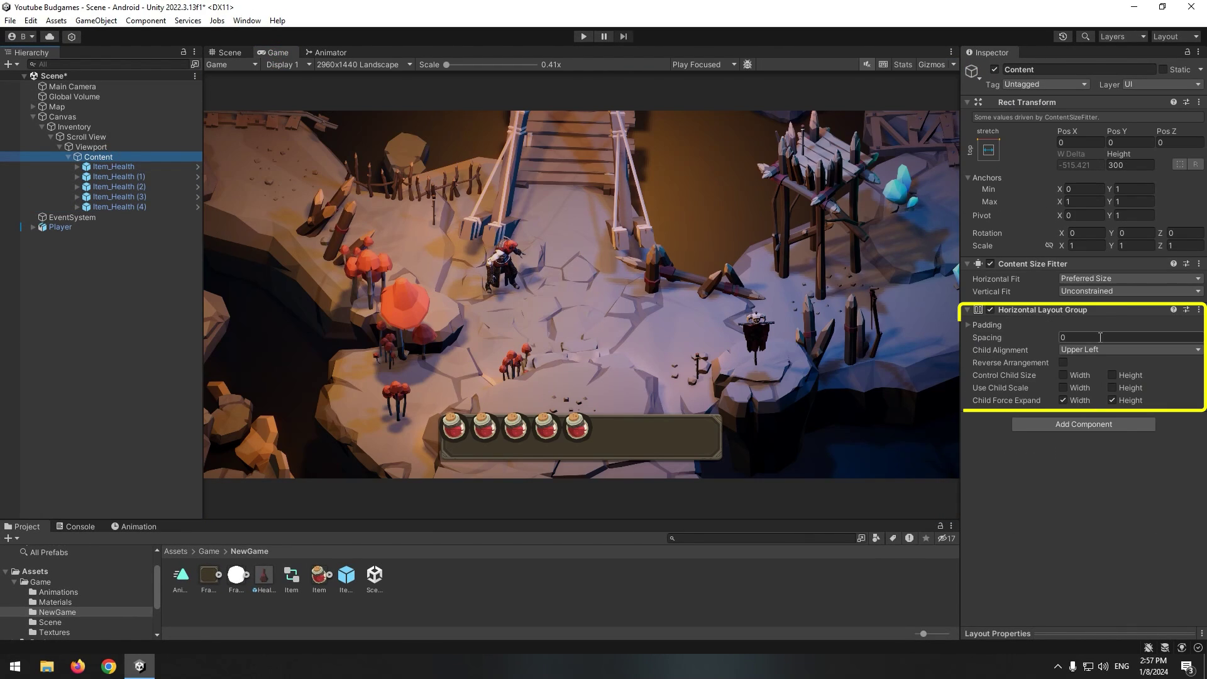
{"action": "left_click", "coordinate": [968, 325]}
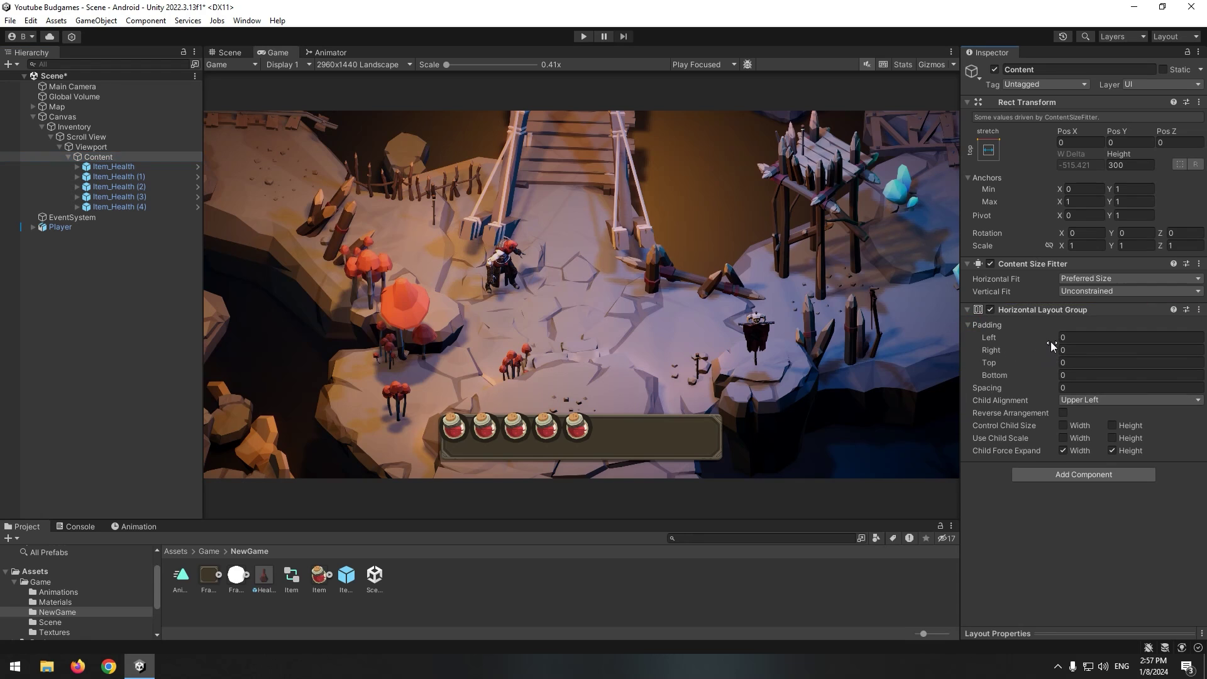
{"action": "left_click_drag", "start_coordinate": [1044, 366], "coordinate": [1072, 390]}
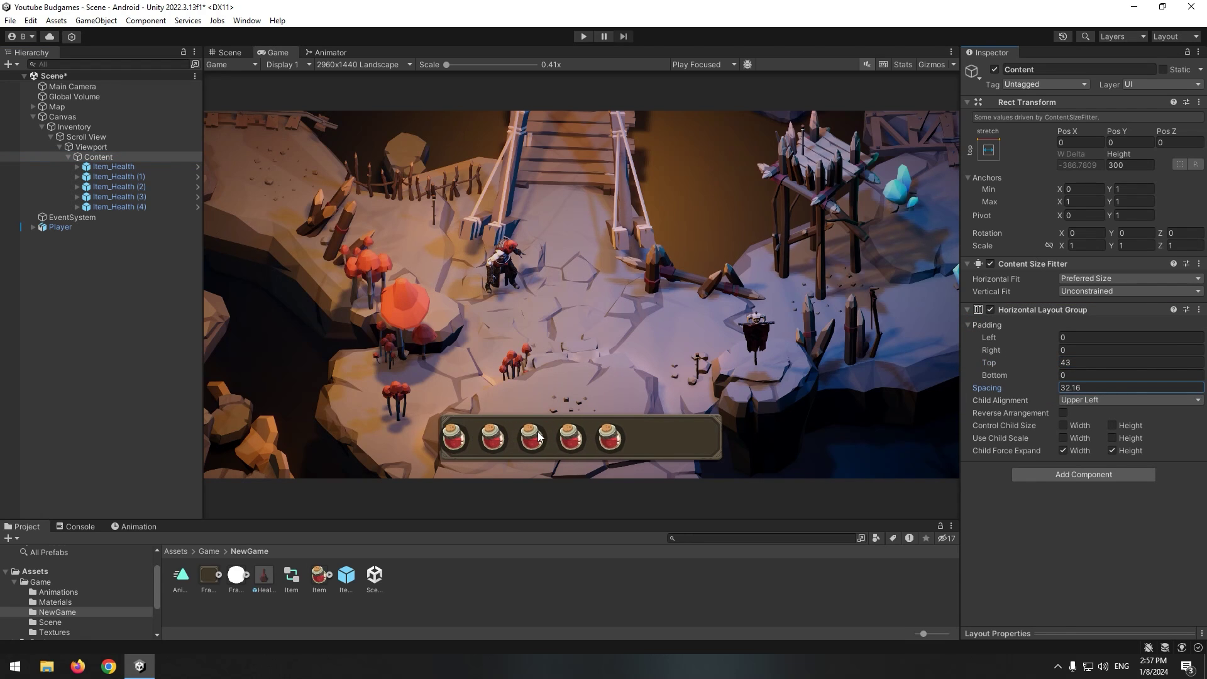
{"action": "left_click_drag", "start_coordinate": [1047, 338], "coordinate": [1080, 341]}
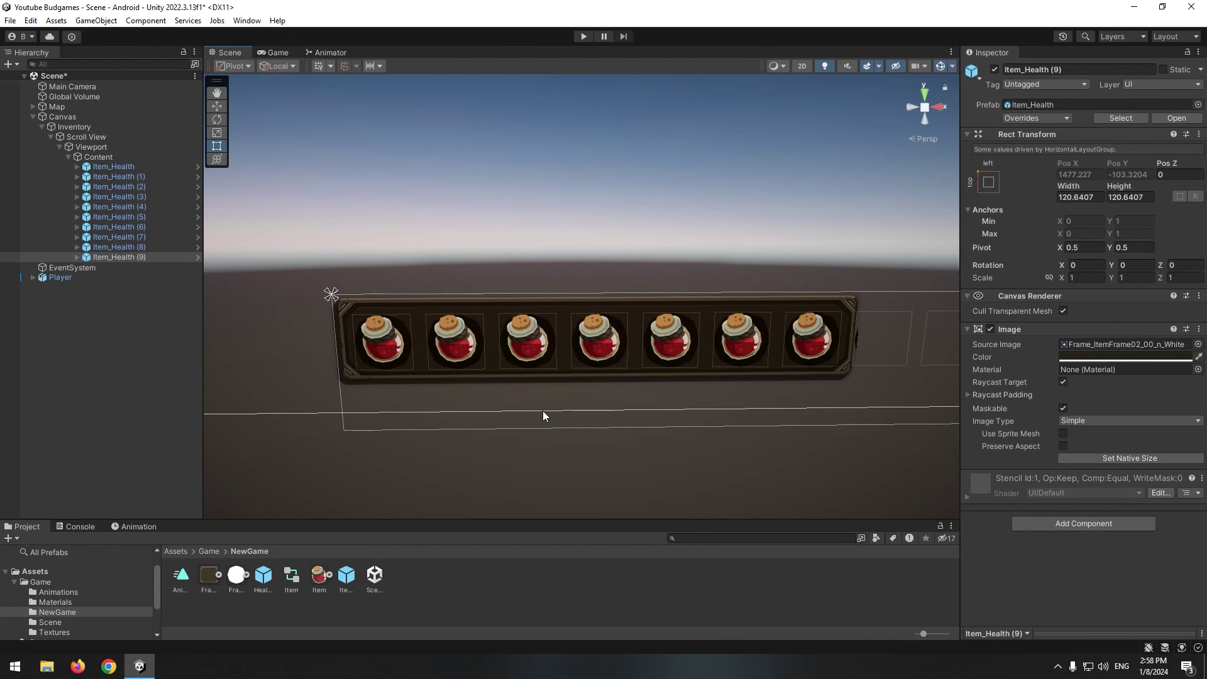
- Inset the Viewport 18.68 sideways and 8.5 vertically, then drag the potion bar to test scrolling
{"action": "left_click", "coordinate": [91, 147]}
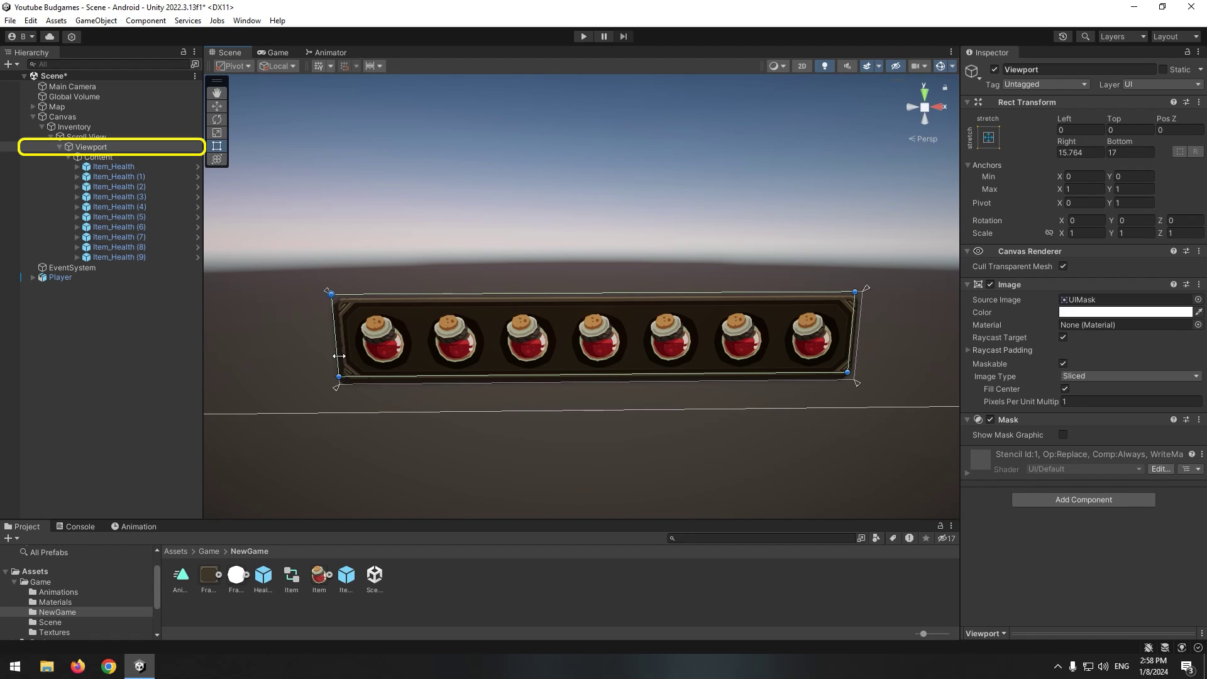
{"action": "left_click_drag", "start_coordinate": [339, 355], "coordinate": [348, 367]}
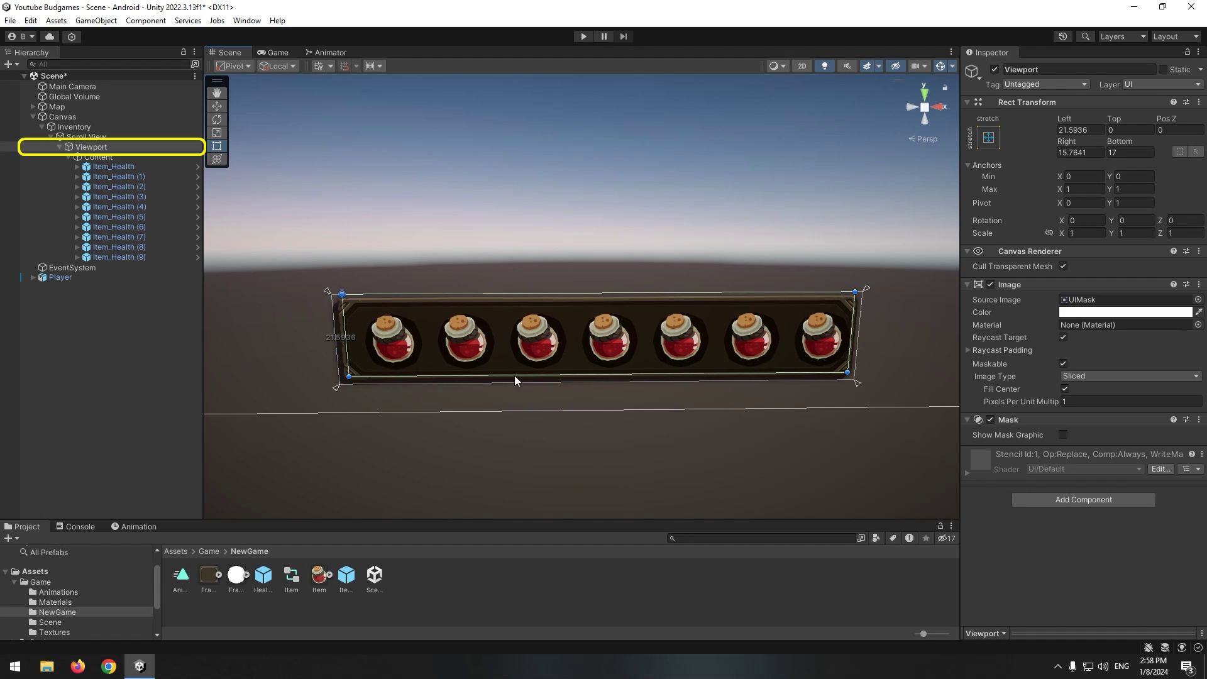
{"action": "left_click_drag", "start_coordinate": [684, 330], "coordinate": [684, 337]}
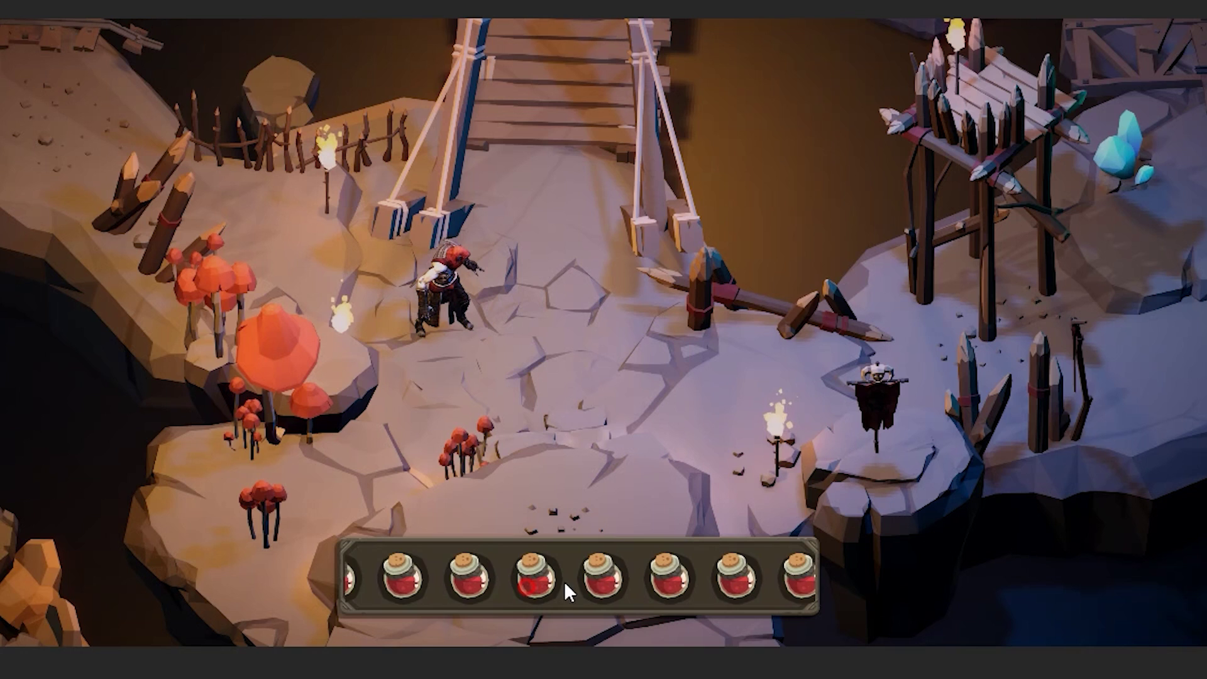
{"action": "left_click_drag", "start_coordinate": [565, 578], "coordinate": [676, 613]}
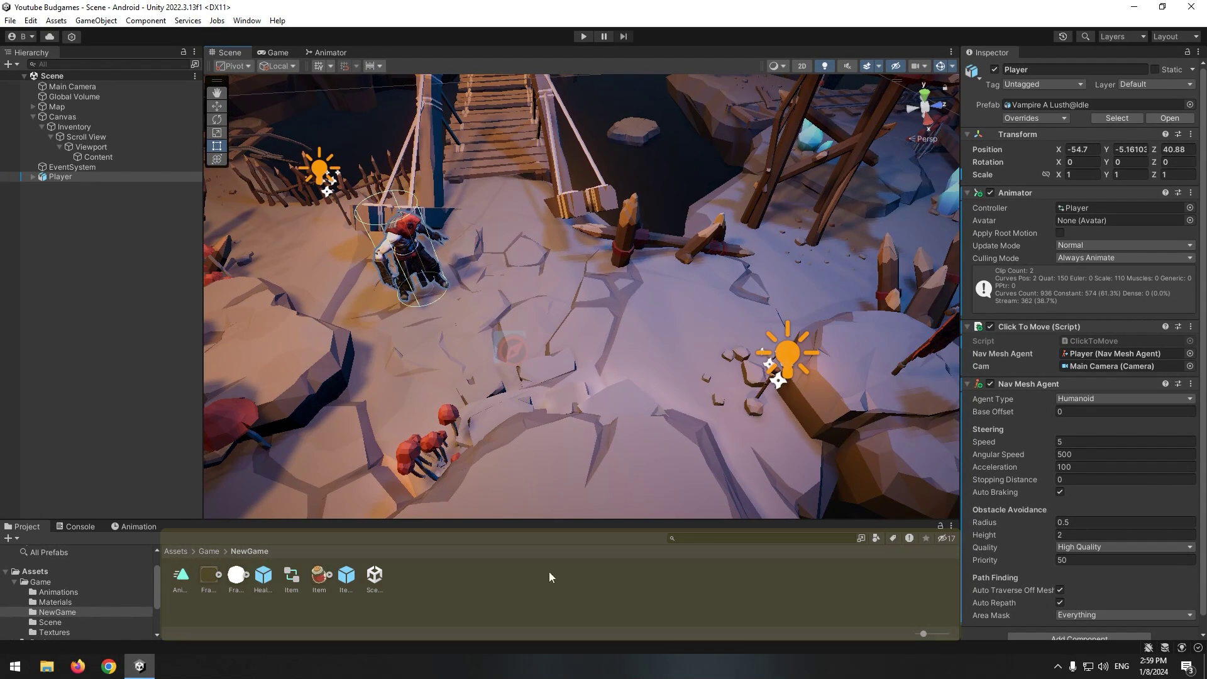
- Create a PlayerCollect C# script and attach it to the Player object
{"action": "right_click", "coordinate": [544, 592]}
{"action": "mouse_move", "coordinate": [635, 254]}
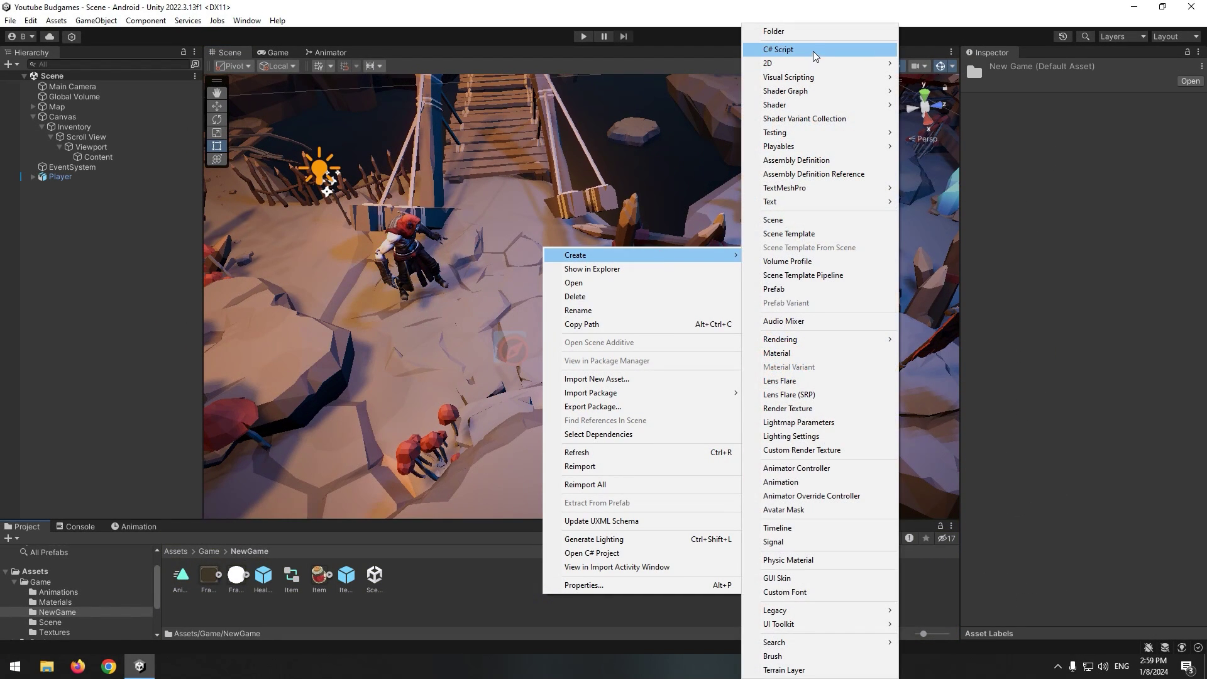
{"action": "left_click", "coordinate": [779, 48]}
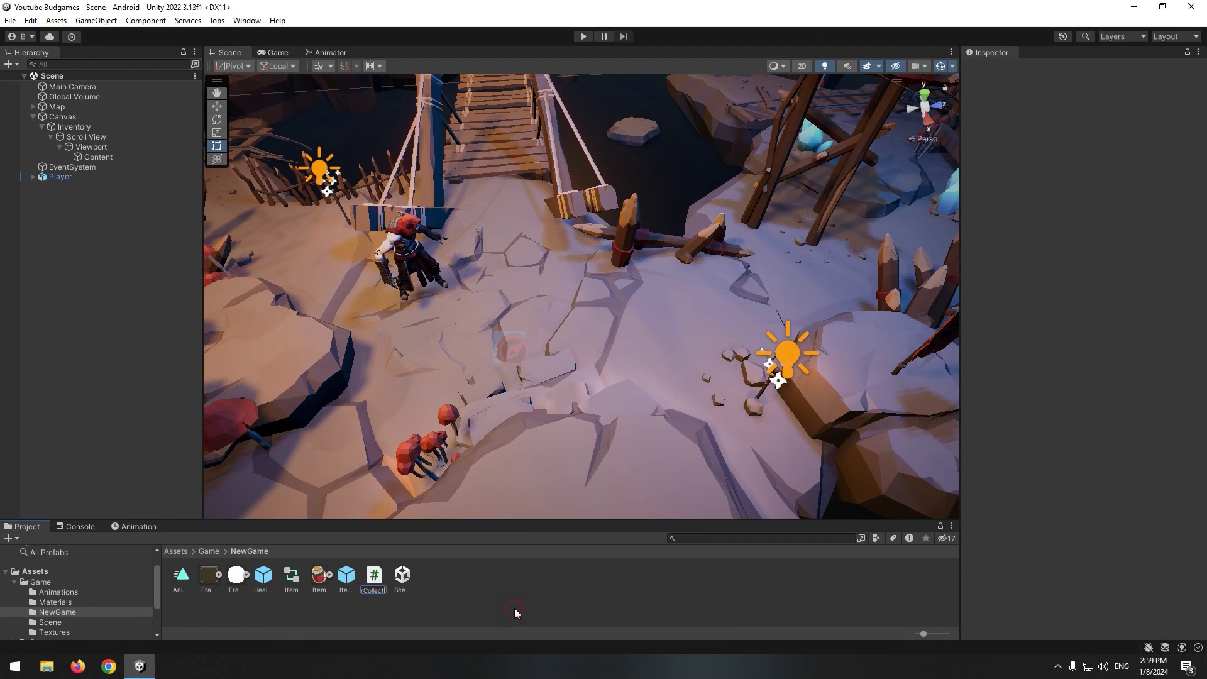
{"action": "left_click", "coordinate": [514, 610]}
{"action": "left_click", "coordinate": [71, 178]}
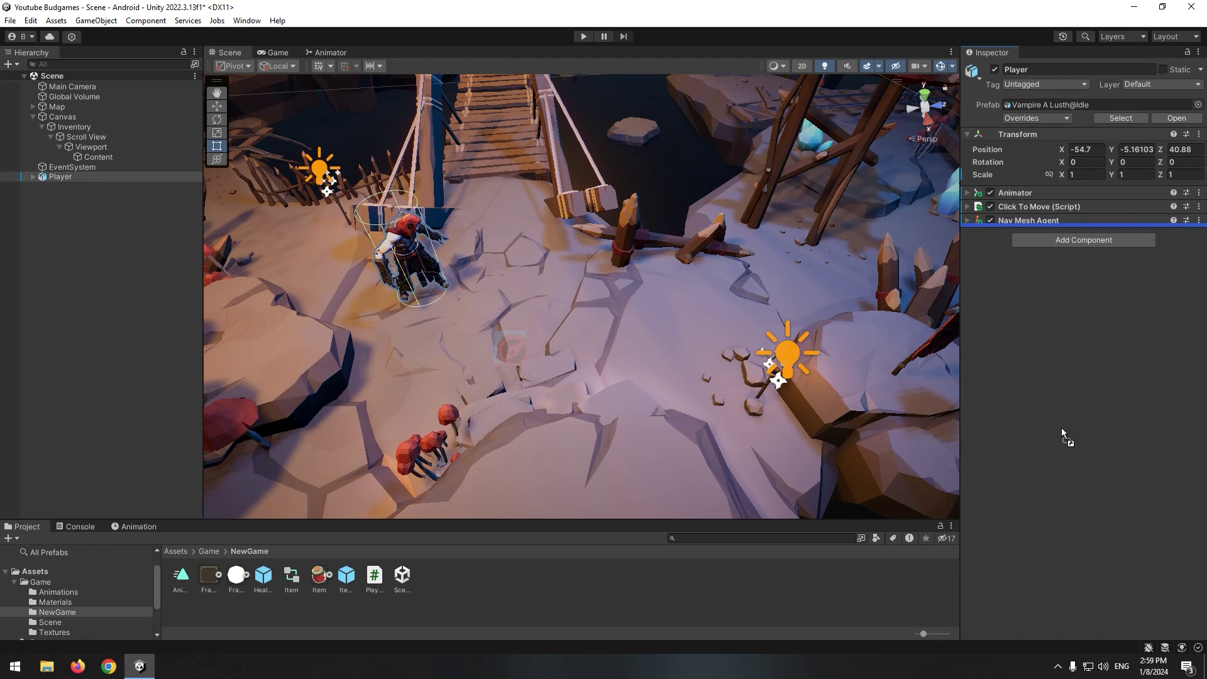
{"action": "left_click_drag", "start_coordinate": [1061, 427], "coordinate": [1081, 409]}
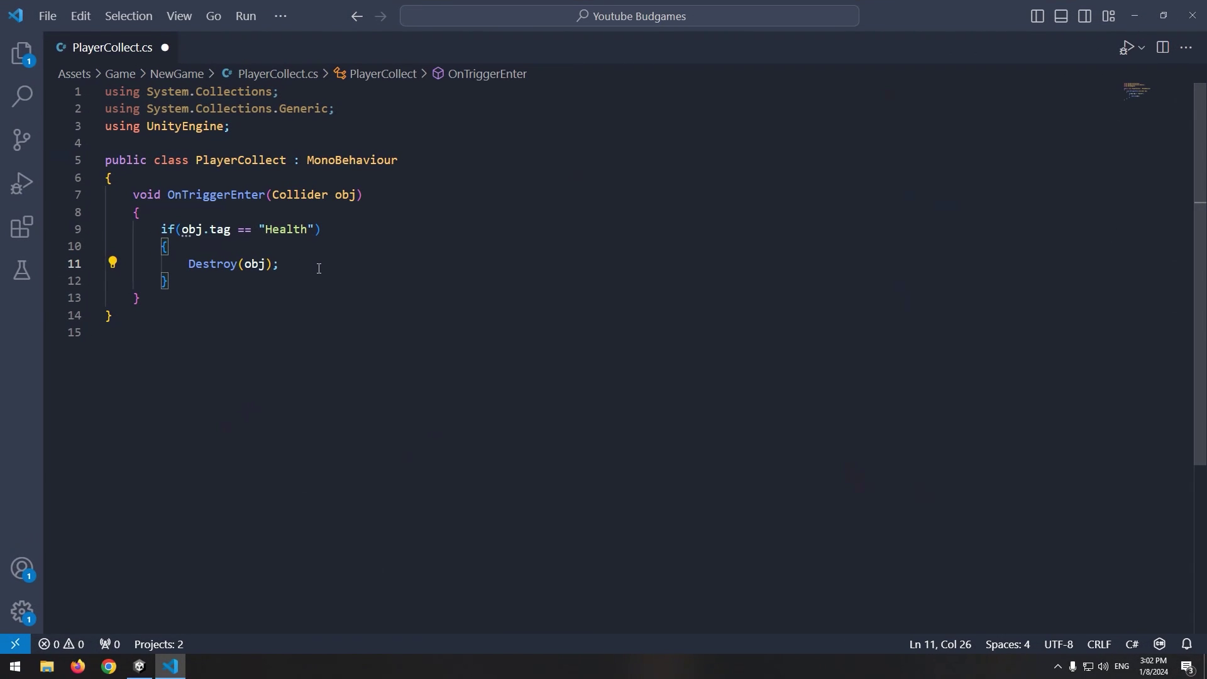
- Declare a public Health_Prefab GameObject and instantiate it at Vector3.zero with Quaternion.identity after Destroy(obj)
{"action": "key", "text": "Return"}
{"action": "type", "text": "public GameObject Heal"}
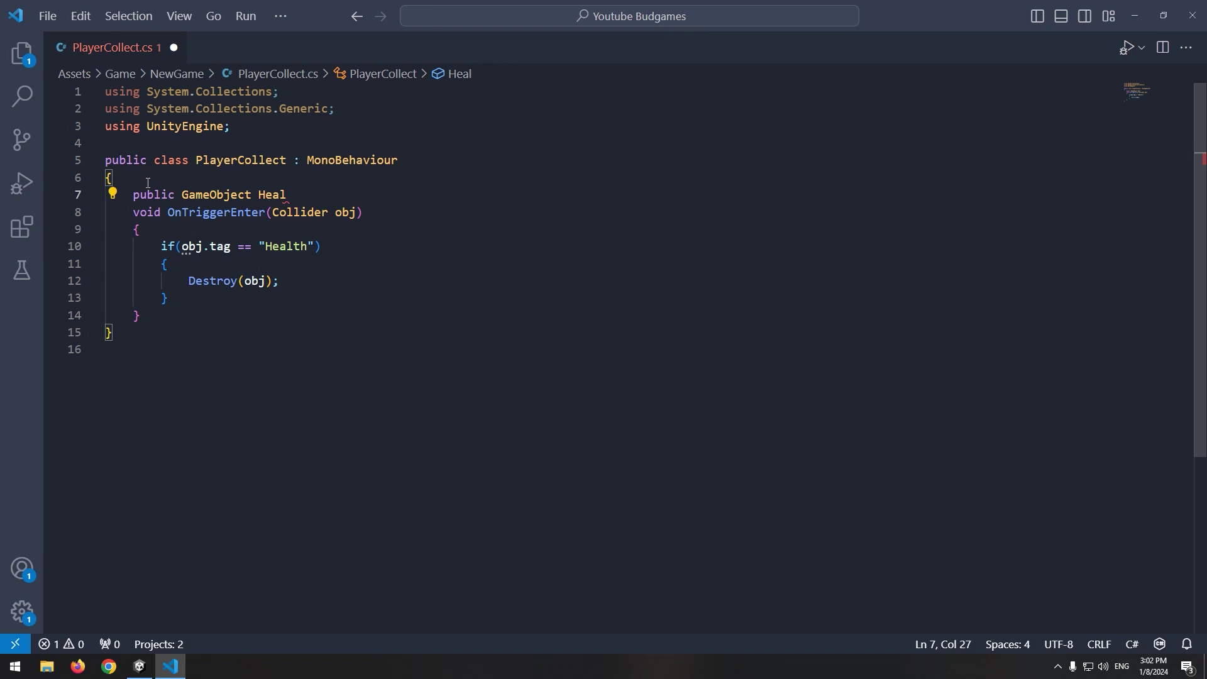
{"action": "type", "text": "th_Prefab;"}
{"action": "key", "text": "Return"}
{"action": "left_click", "coordinate": [313, 301]}
{"action": "key", "text": "Return"}
{"action": "type", "text": "Instantiate(Health_Prefab , "}
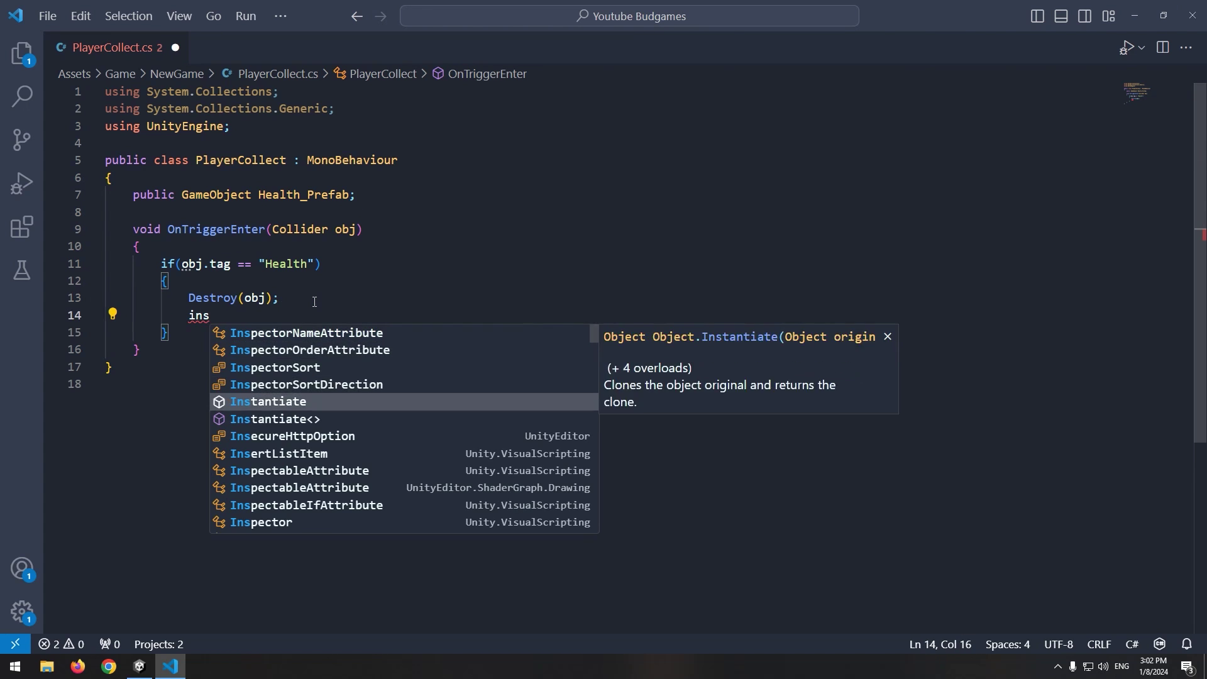
{"action": "type", "text": "Vector3.zero , qa"}
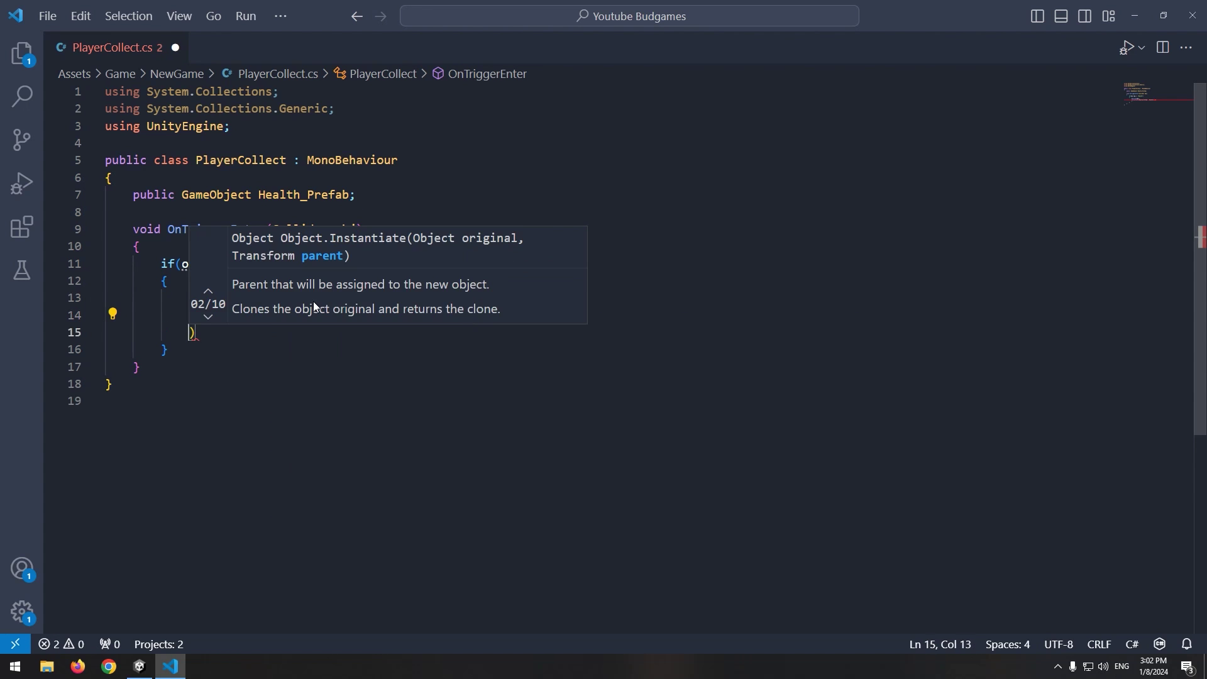
{"action": "key", "text": "Down"}
{"action": "key", "text": "Down"}
{"action": "key", "text": "Down"}
{"action": "key", "text": "Tab"}
{"action": "type", "text": ".identity ,"}
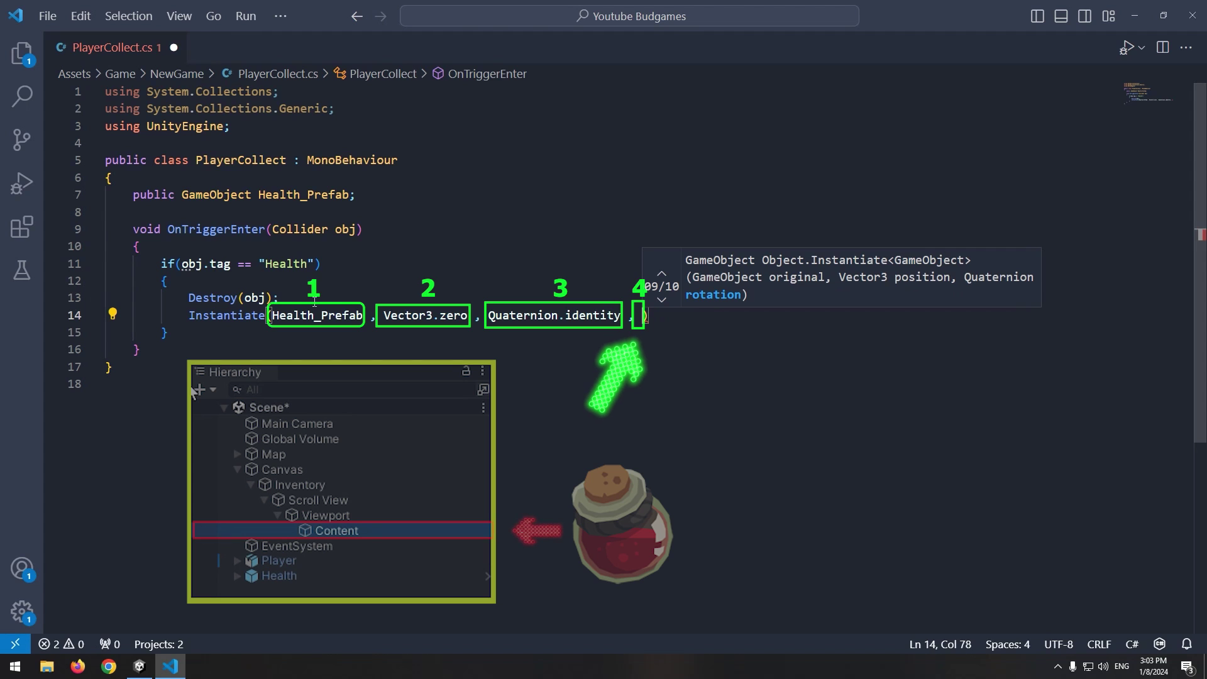
- Add a public InventoryContent field and parent the instantiated potion to InventoryContent.transform
{"action": "left_click", "coordinate": [372, 195]}
{"action": "key", "text": "Return"}
{"action": "type", "text": "public "}
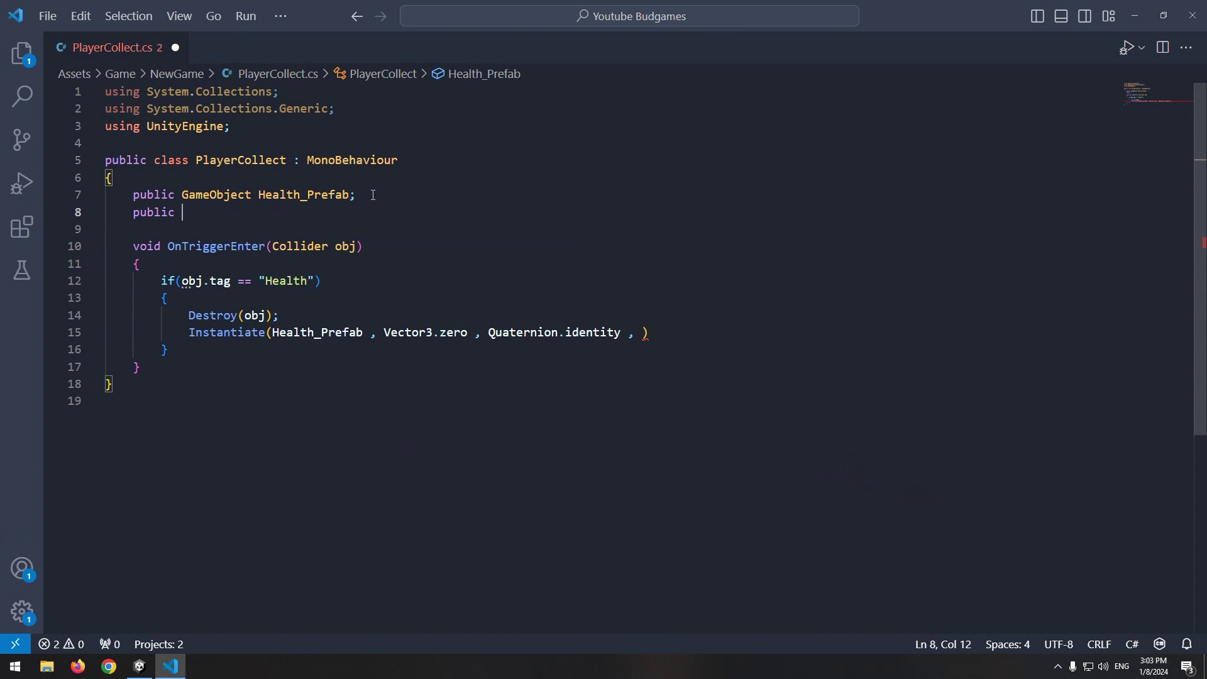
{"action": "type", "text": "GameObject InventoryContent;"}
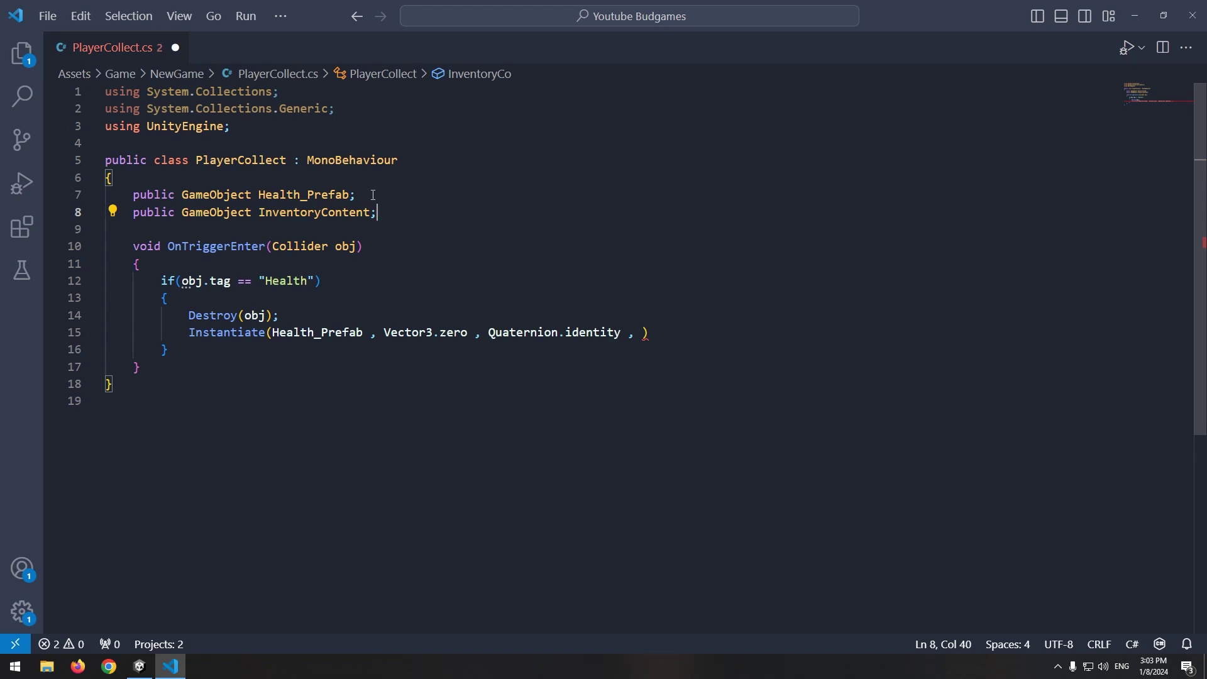
{"action": "double_click", "coordinate": [314, 213]}
{"action": "left_click", "coordinate": [640, 331]}
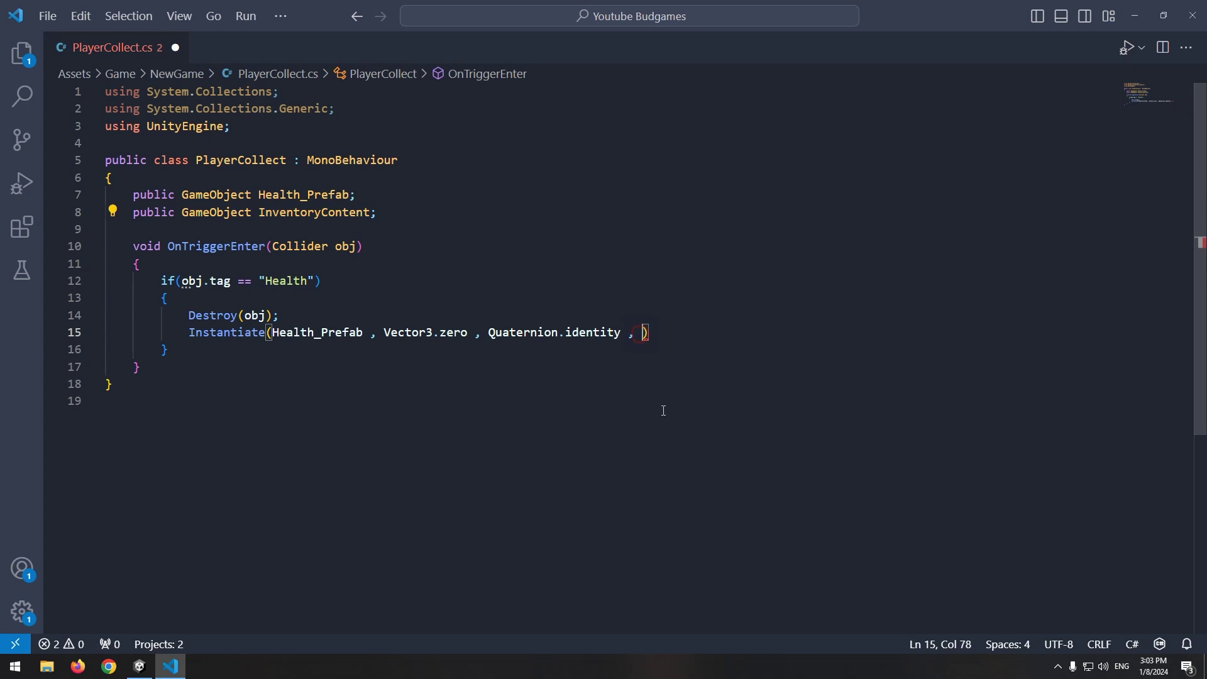
{"action": "type", "text": "."}
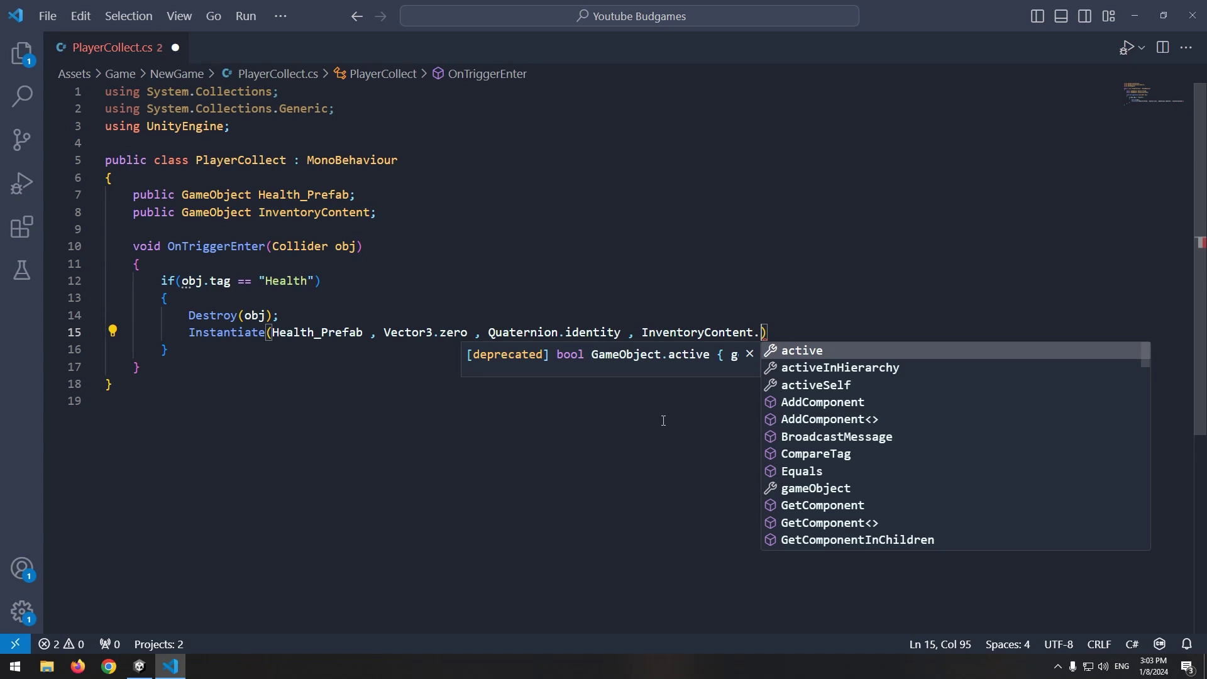
{"action": "type", "text": "transform"}
{"action": "key", "text": "Tab"}
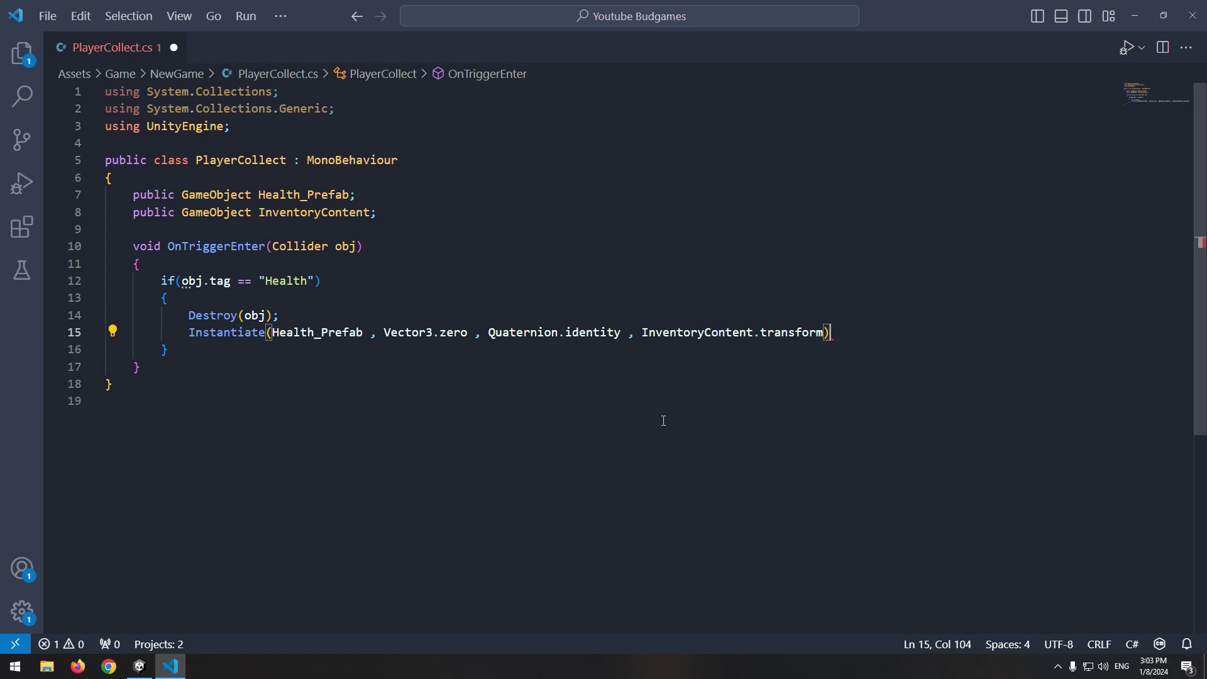
{"action": "type", "text": ";"}
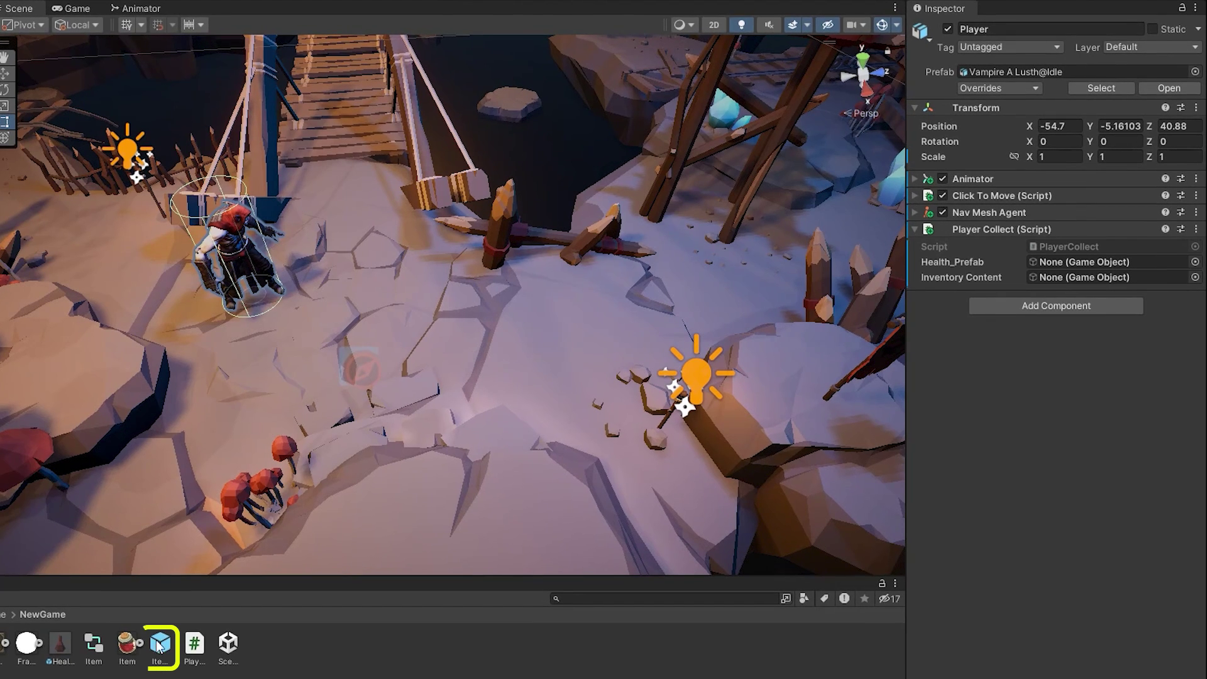
- Assign Item_Health to Health_Prefab and Content to Inventory Content on Player Collect
{"action": "left_click_drag", "start_coordinate": [762, 173], "coordinate": [1075, 262]}
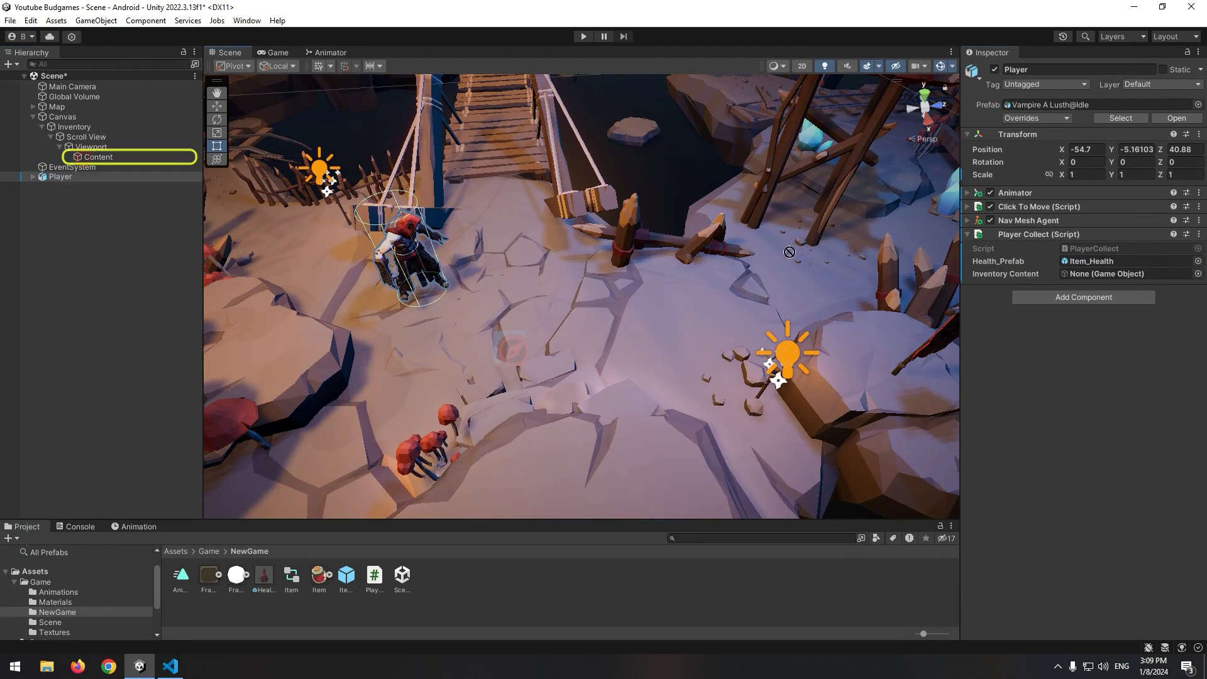
{"action": "left_click_drag", "start_coordinate": [1127, 284], "coordinate": [1119, 274]}
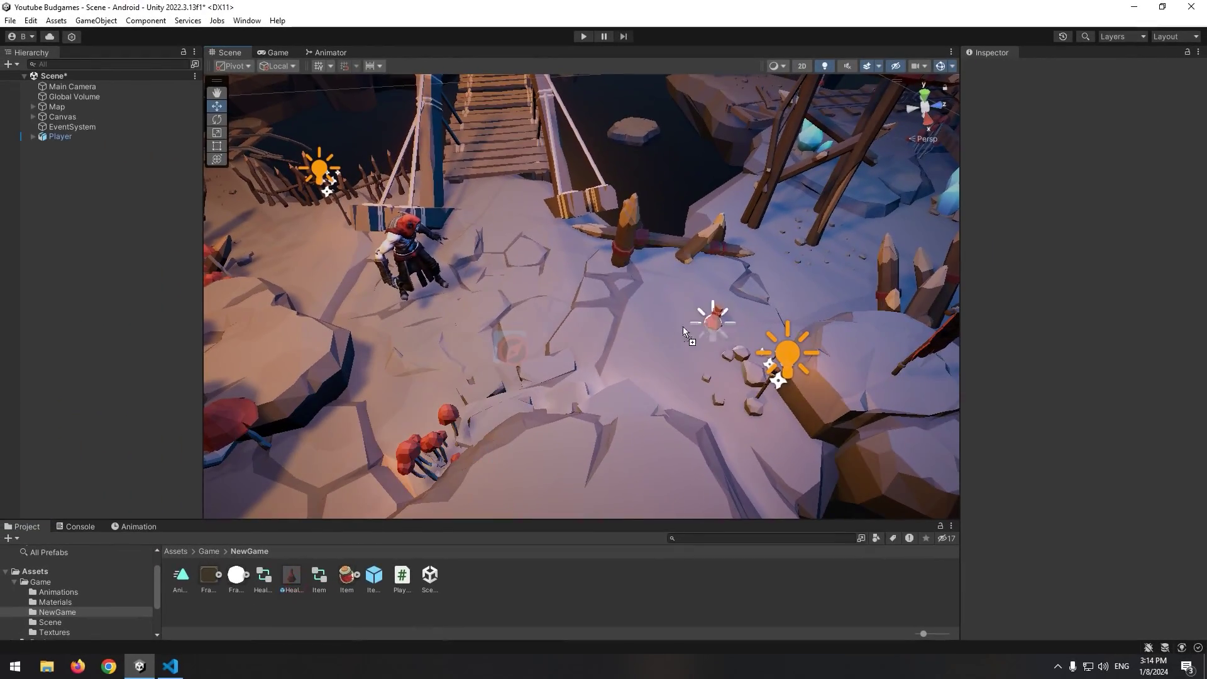
- Move HealthOBJ and give it a Box Collider with center height 0.26 and width 0.54
{"action": "mouse_move", "coordinate": [682, 326]}
{"action": "left_mouse_down"}
{"action": "mouse_move", "coordinate": [585, 286]}
{"action": "mouse_move", "coordinate": [589, 300]}
{"action": "left_mouse_up"}
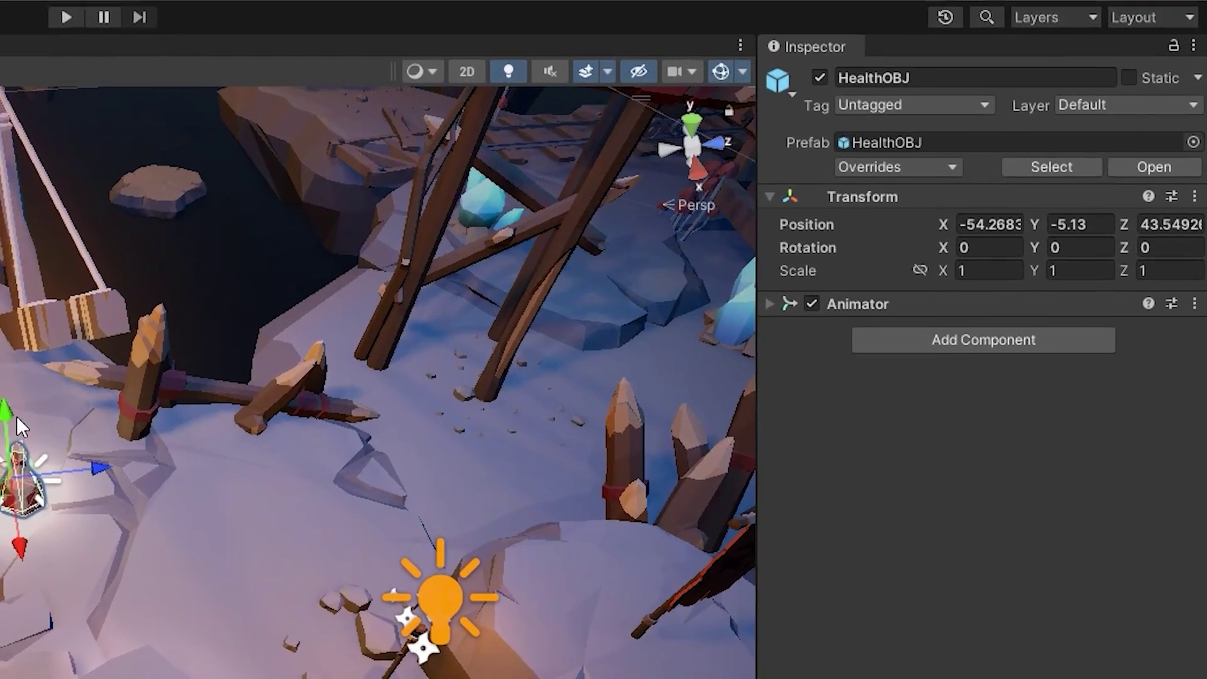
{"action": "left_click", "coordinate": [1083, 212]}
{"action": "type", "text": "b"}
{"action": "left_click", "coordinate": [938, 461]}
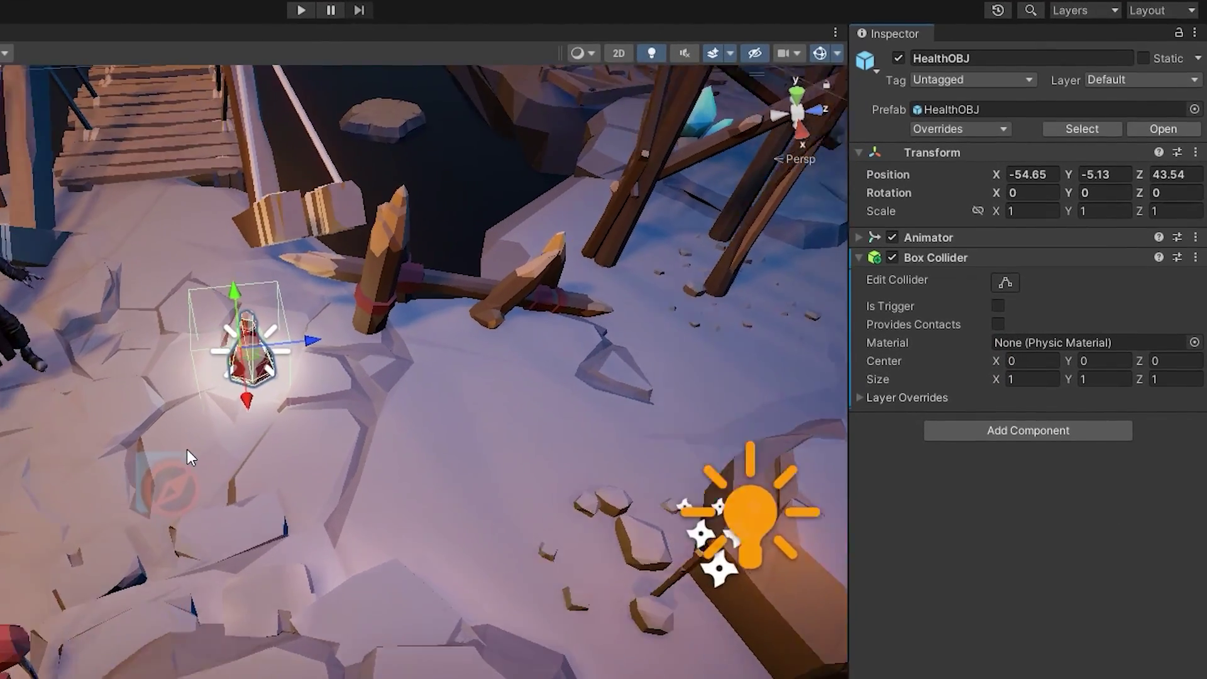
{"action": "middle_click_drag", "start_coordinate": [189, 464], "coordinate": [279, 479]}
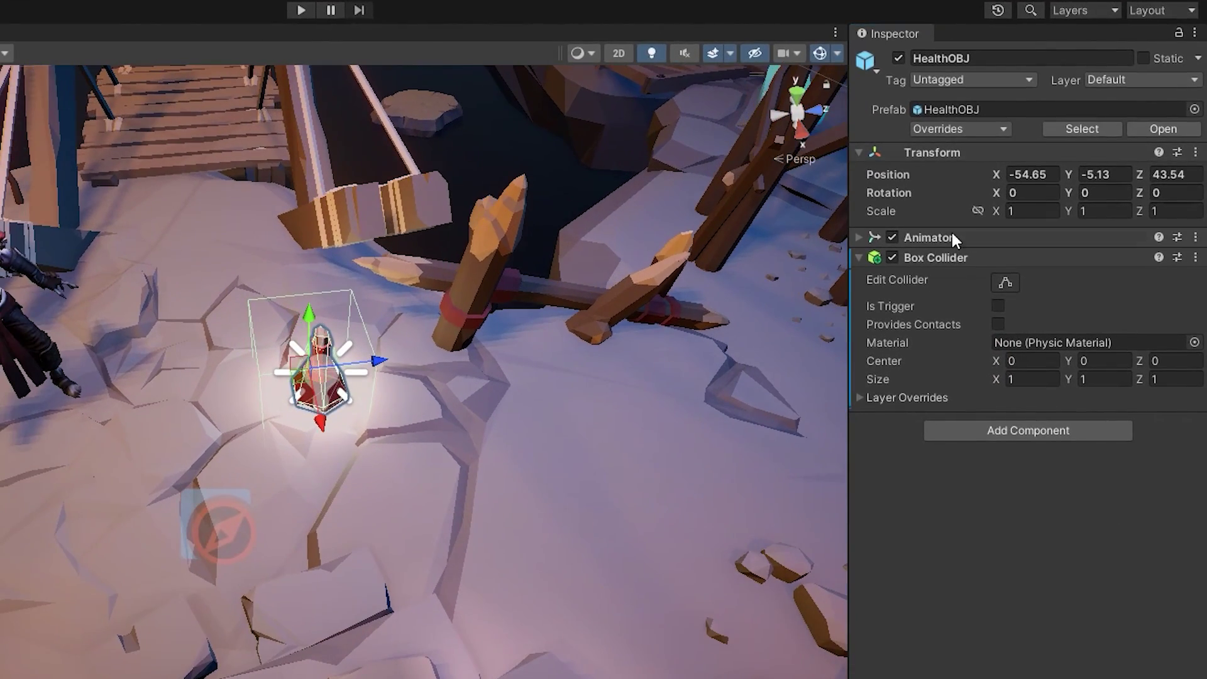
{"action": "left_click", "coordinate": [1094, 360]}
{"action": "type", "text": "0.26"}
{"action": "left_click", "coordinate": [1031, 379]}
{"action": "type", "text": "0.54"}
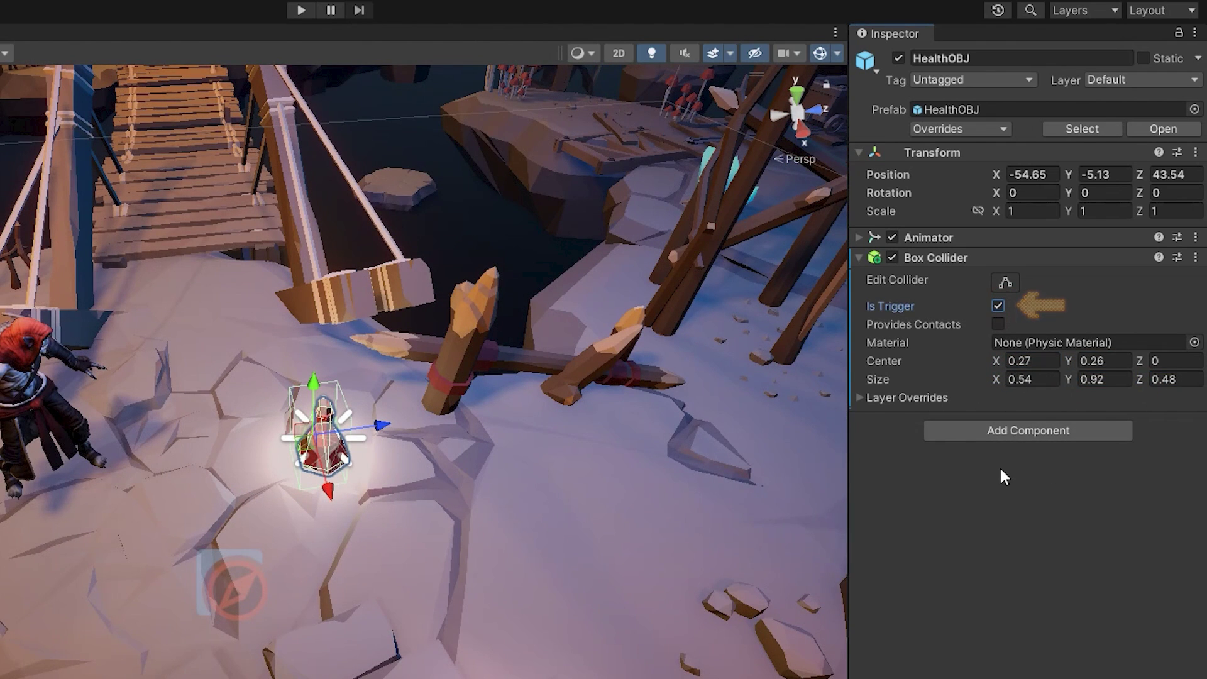
- Add a Rigidbody to the potion and tag it Health
{"action": "left_click", "coordinate": [999, 434]}
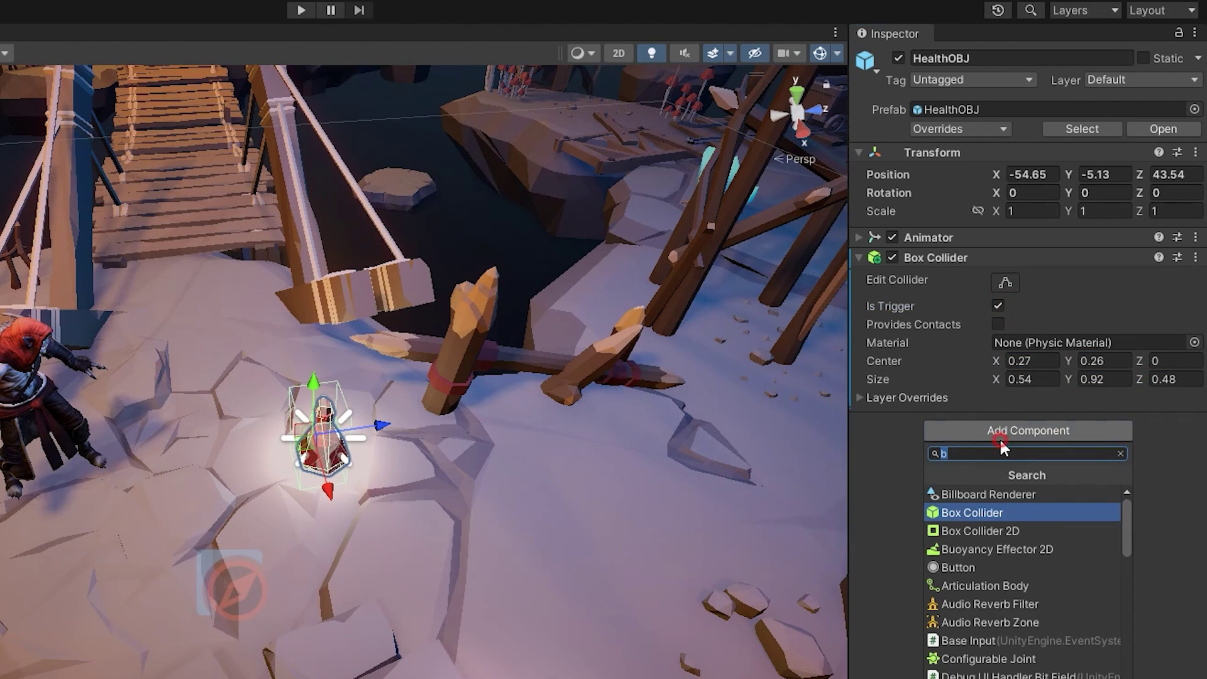
{"action": "type", "text": "ri"}
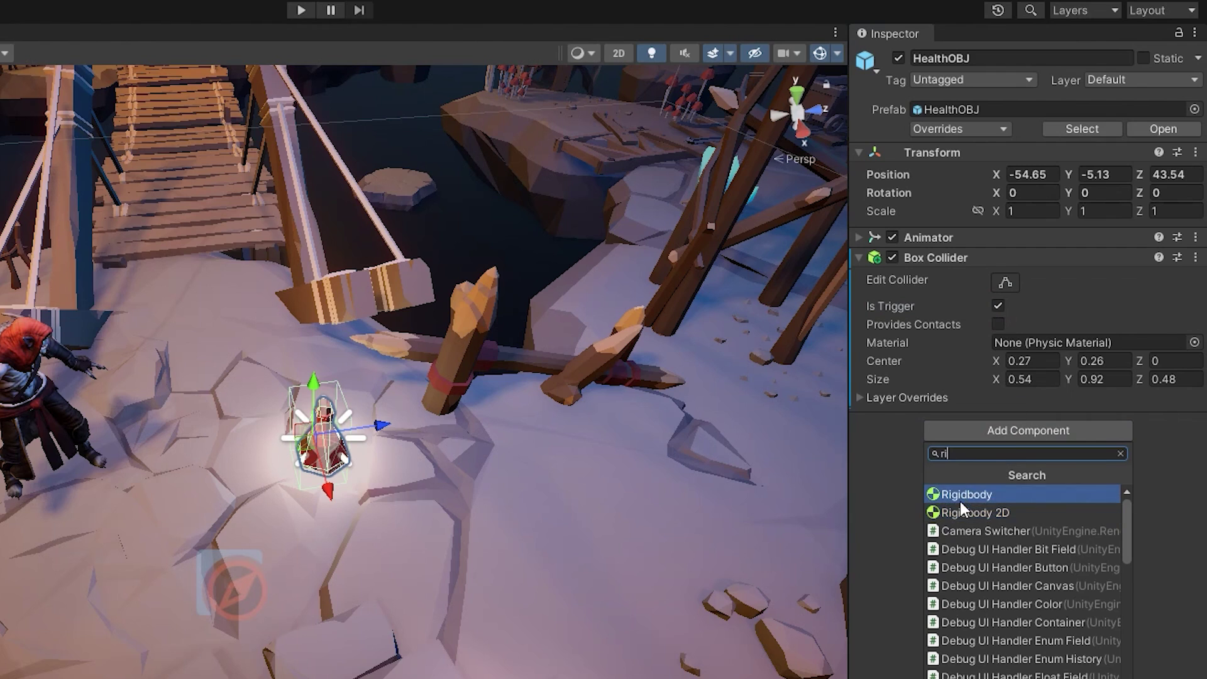
{"action": "left_click", "coordinate": [966, 497]}
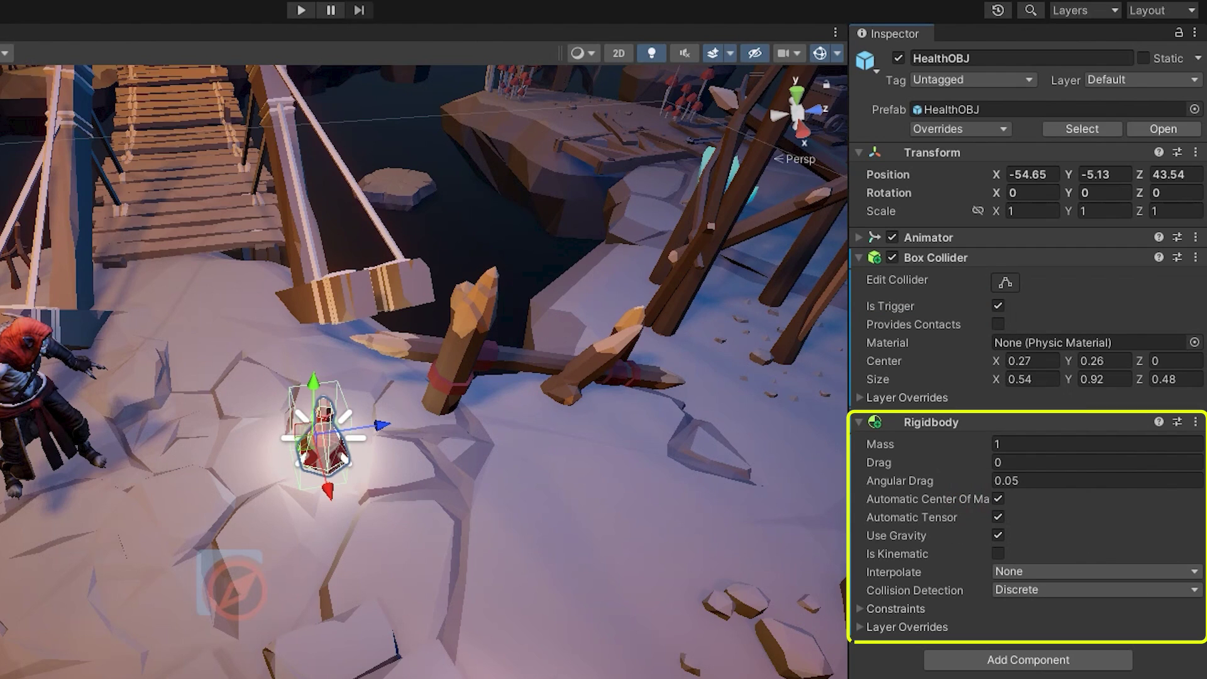
{"action": "left_click", "coordinate": [968, 81]}
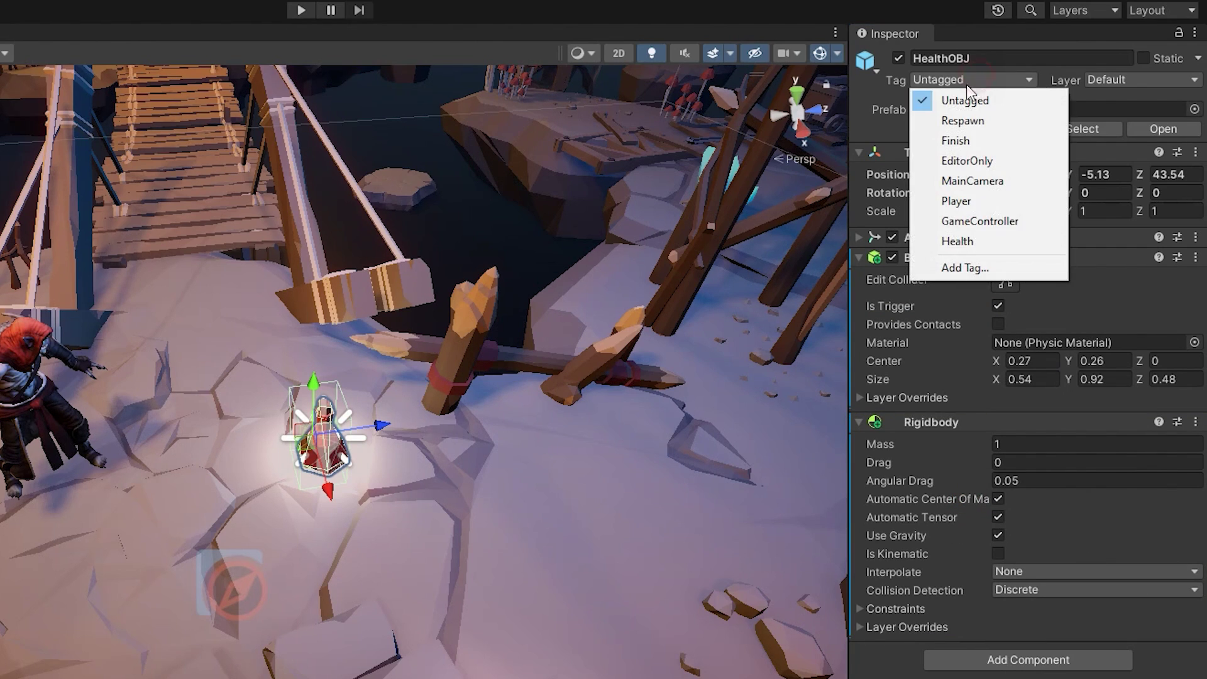
{"action": "left_click", "coordinate": [954, 241]}
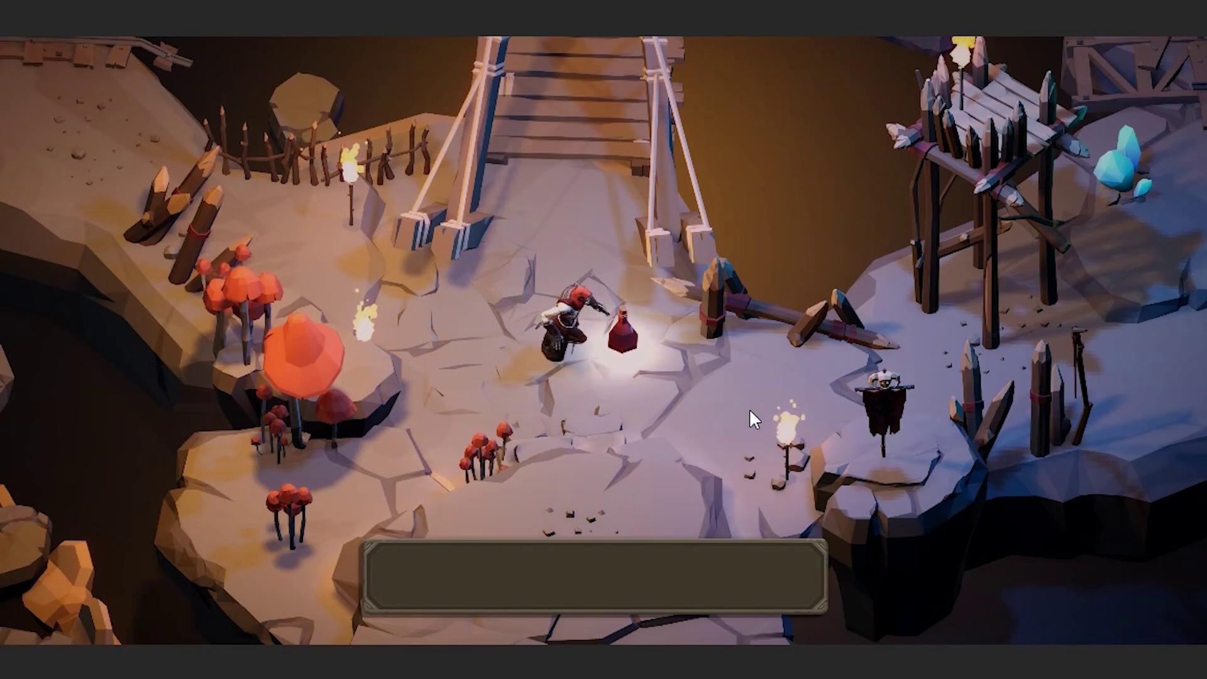
- Walk the character over the scattered potions in Play mode to collect them into the bar
{"action": "left_click", "coordinate": [530, 308]}
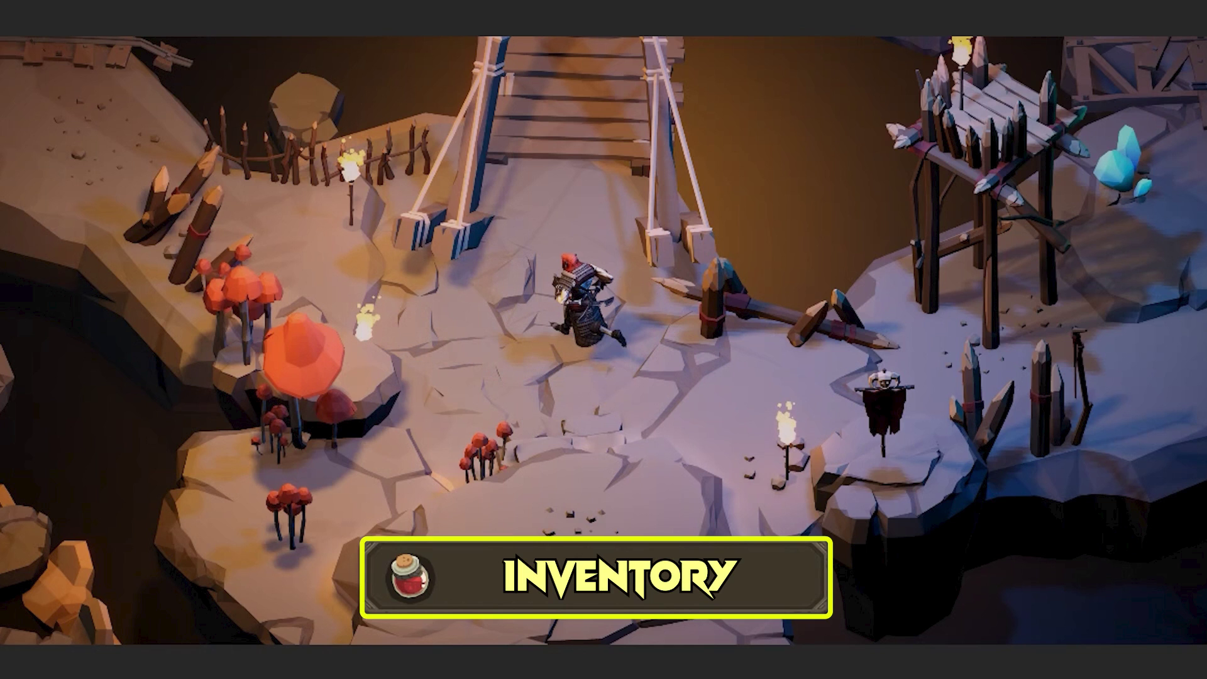
{"action": "key", "text": "1"}
{"action": "left_click", "coordinate": [813, 467]}
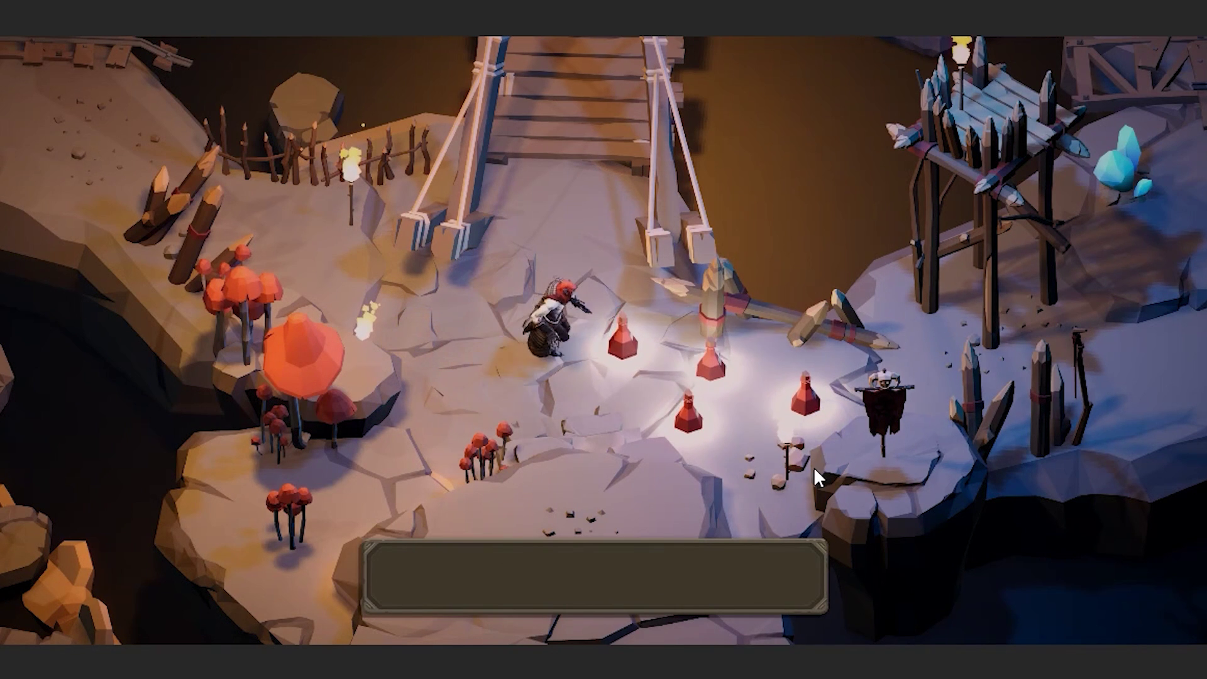
{"action": "left_click", "coordinate": [662, 435]}
{"action": "left_click", "coordinate": [416, 269]}
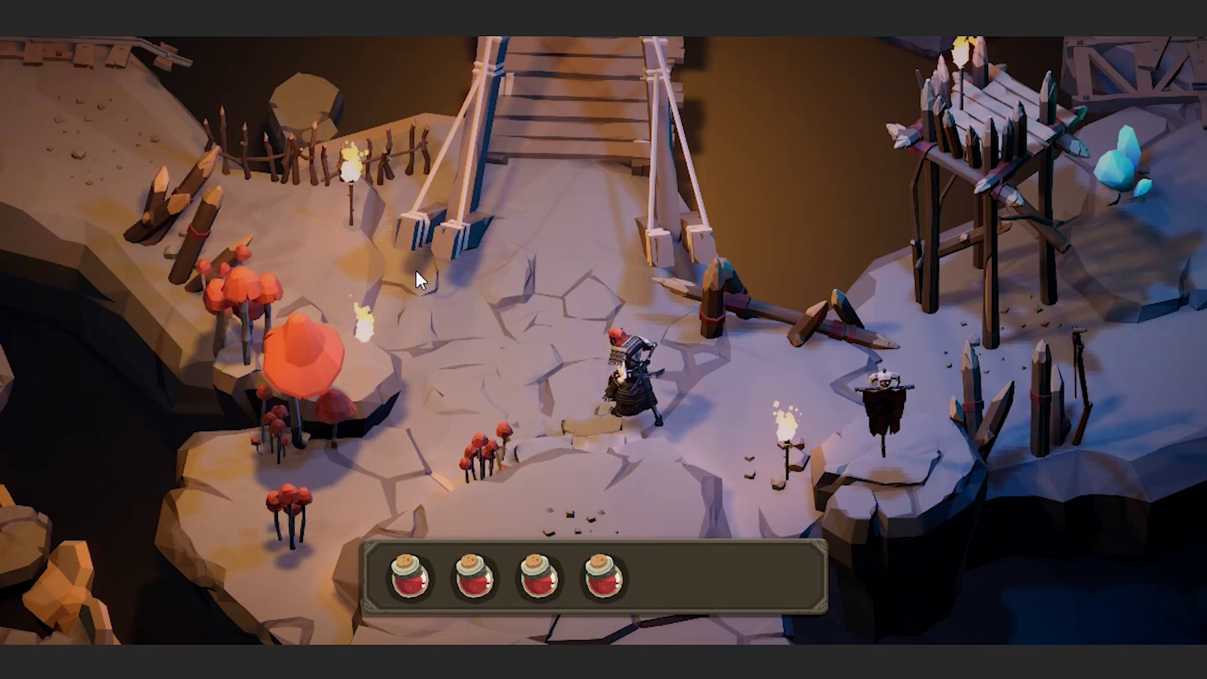
{"action": "left_click", "coordinate": [642, 376]}
{"action": "left_click", "coordinate": [511, 319]}
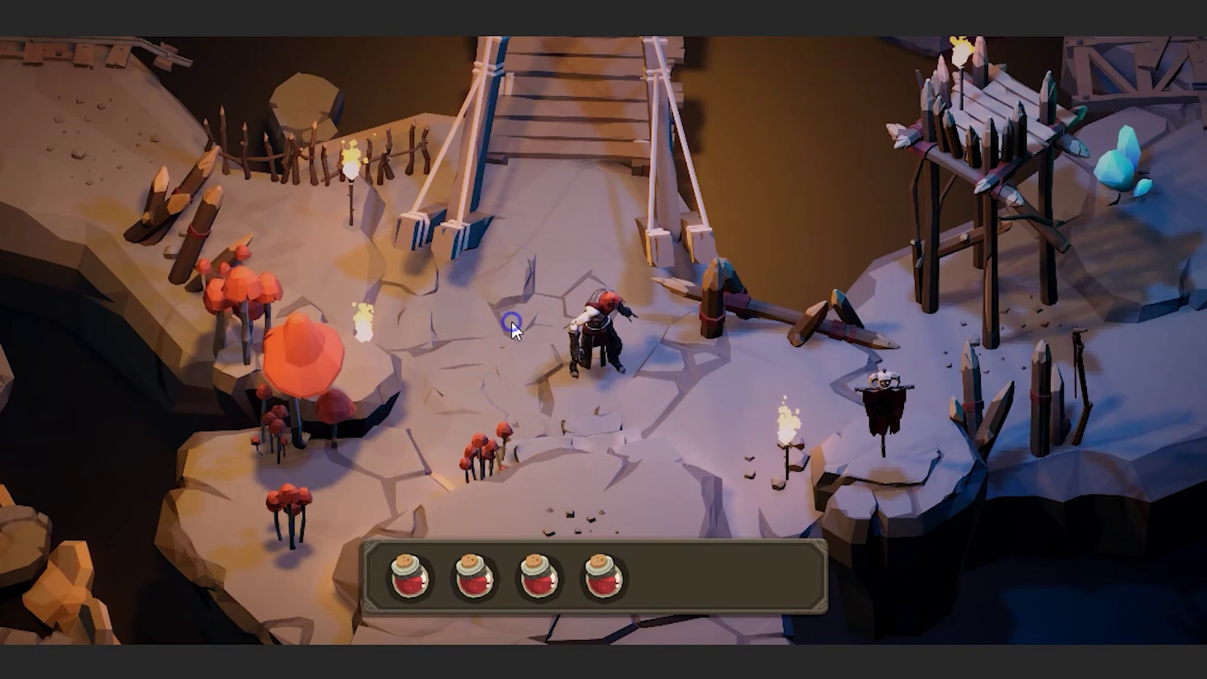
{"action": "left_click", "coordinate": [578, 361]}
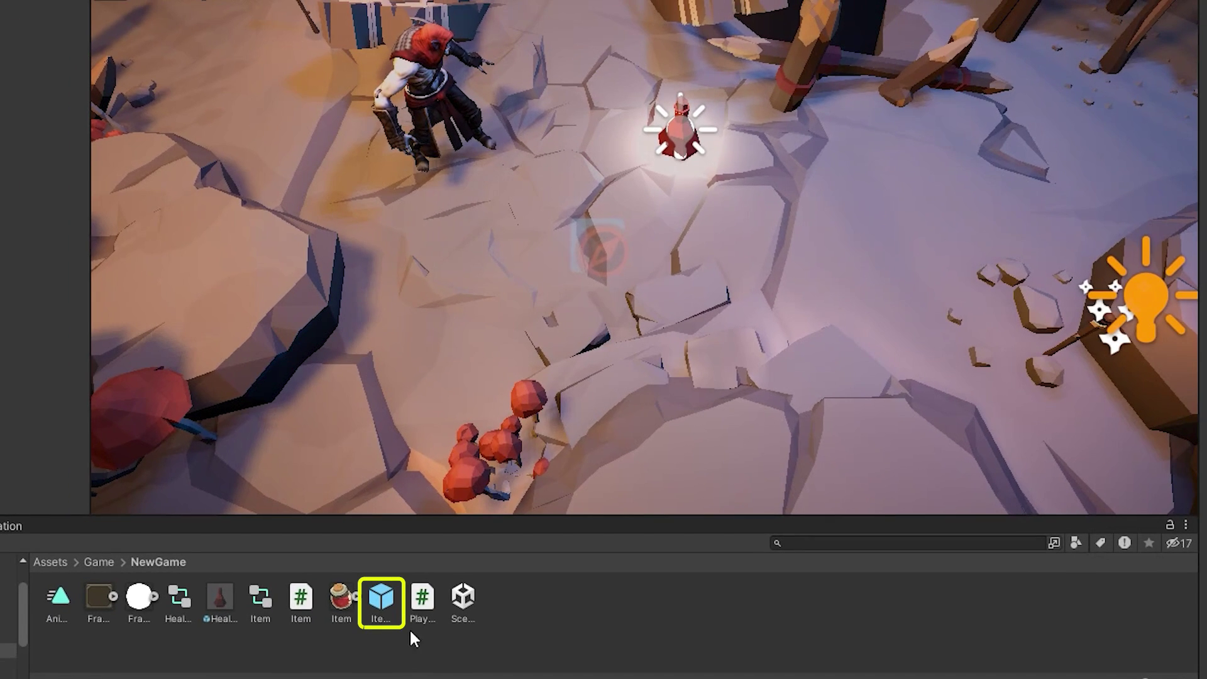
- Give the Item_Health prefab a Button component and the Item script, then open the script
{"action": "double_click", "coordinate": [382, 599]}
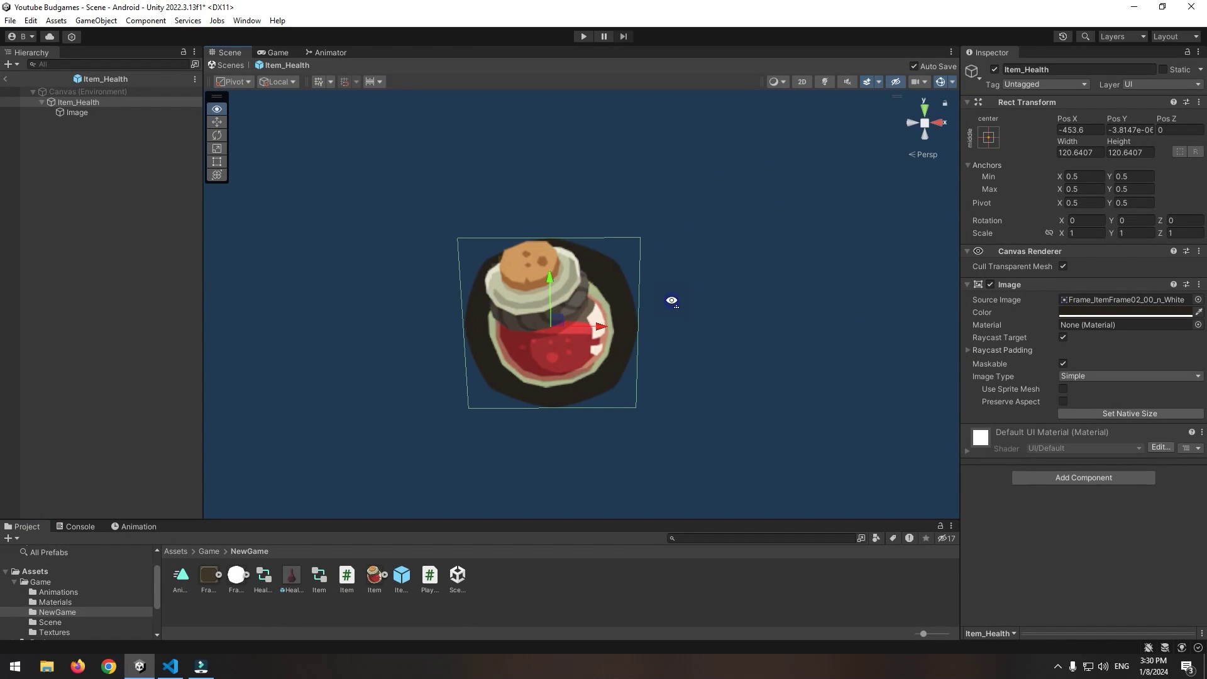
{"action": "left_click", "coordinate": [1073, 477]}
{"action": "left_click", "coordinate": [1072, 493]}
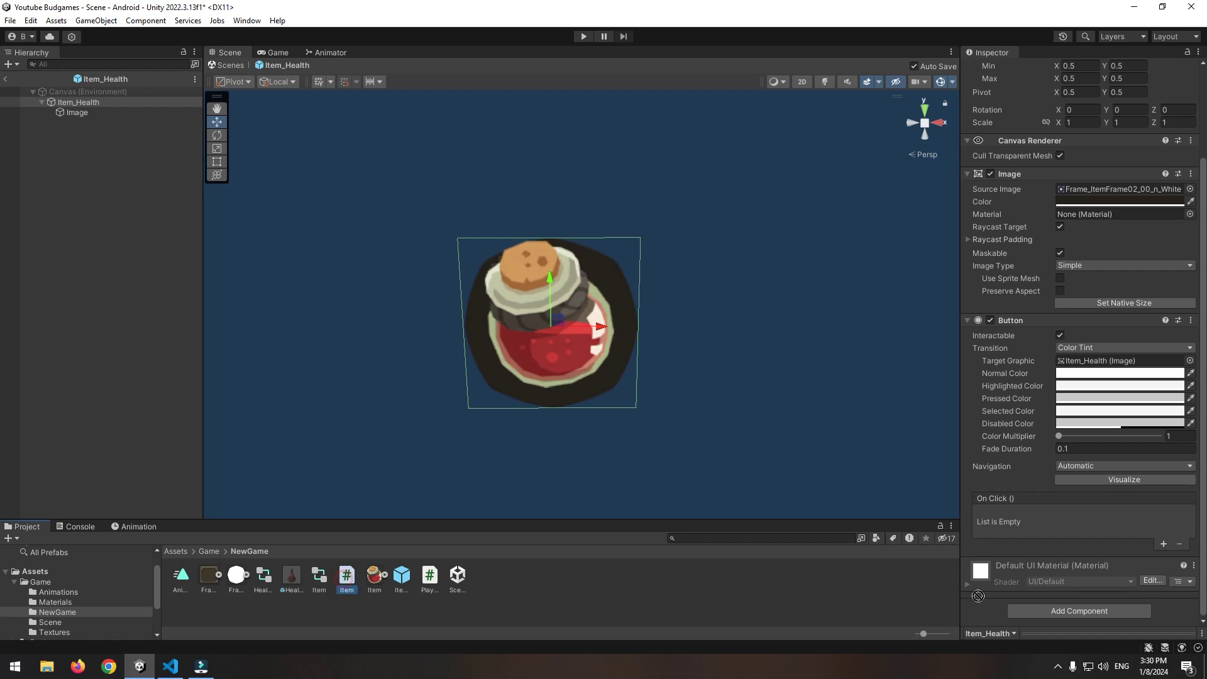
{"action": "left_click_drag", "start_coordinate": [976, 609], "coordinate": [976, 608]}
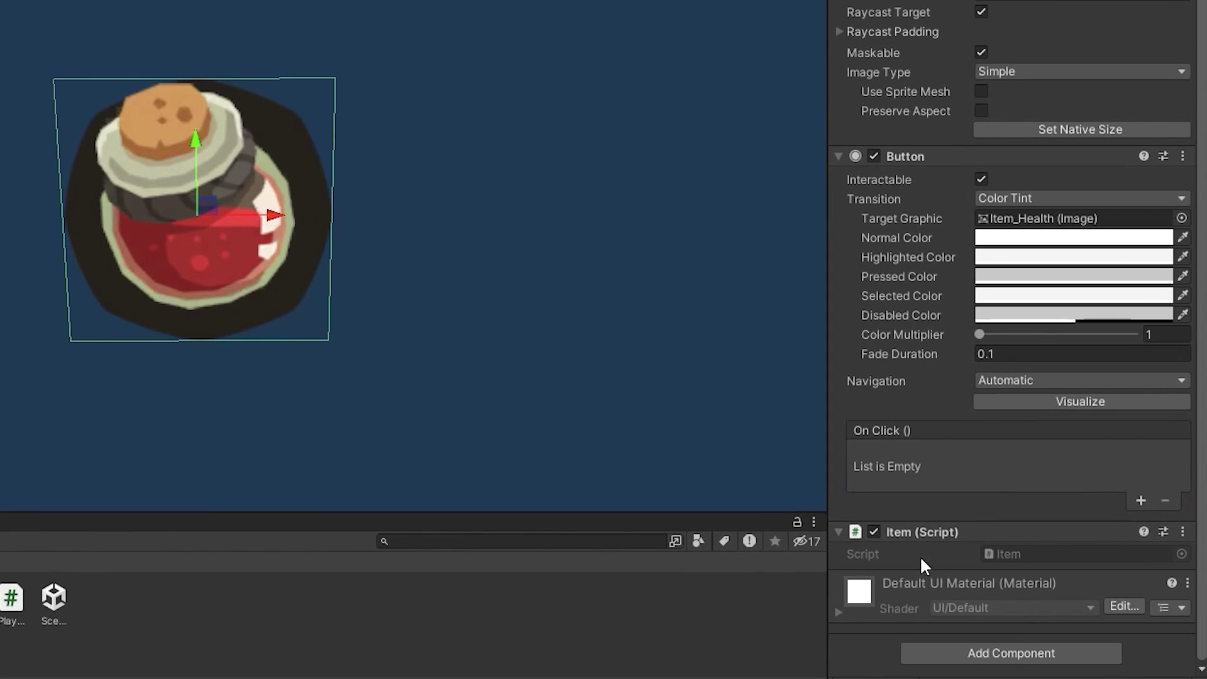
{"action": "double_click", "coordinate": [1028, 554]}
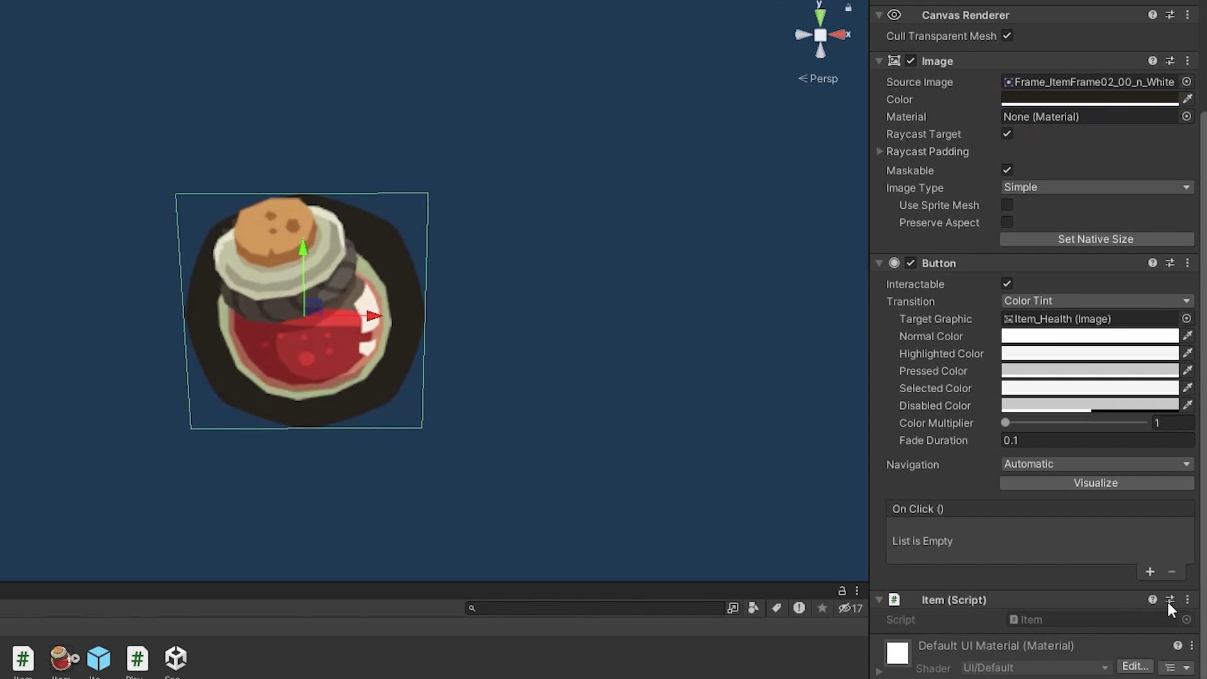
- Add an On Click entry targeting Item_Health that calls Item.Health_Item()
{"action": "left_click", "coordinate": [1145, 571]}
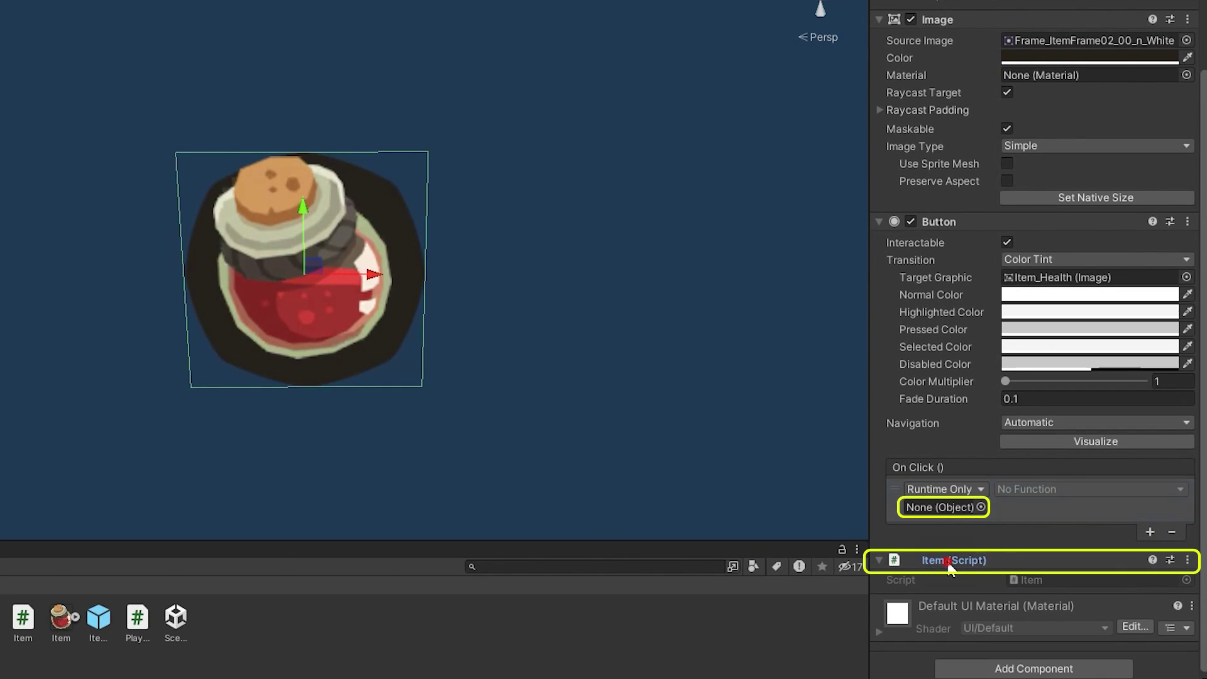
{"action": "left_click_drag", "start_coordinate": [952, 514], "coordinate": [952, 511]}
{"action": "left_click", "coordinate": [1031, 490]}
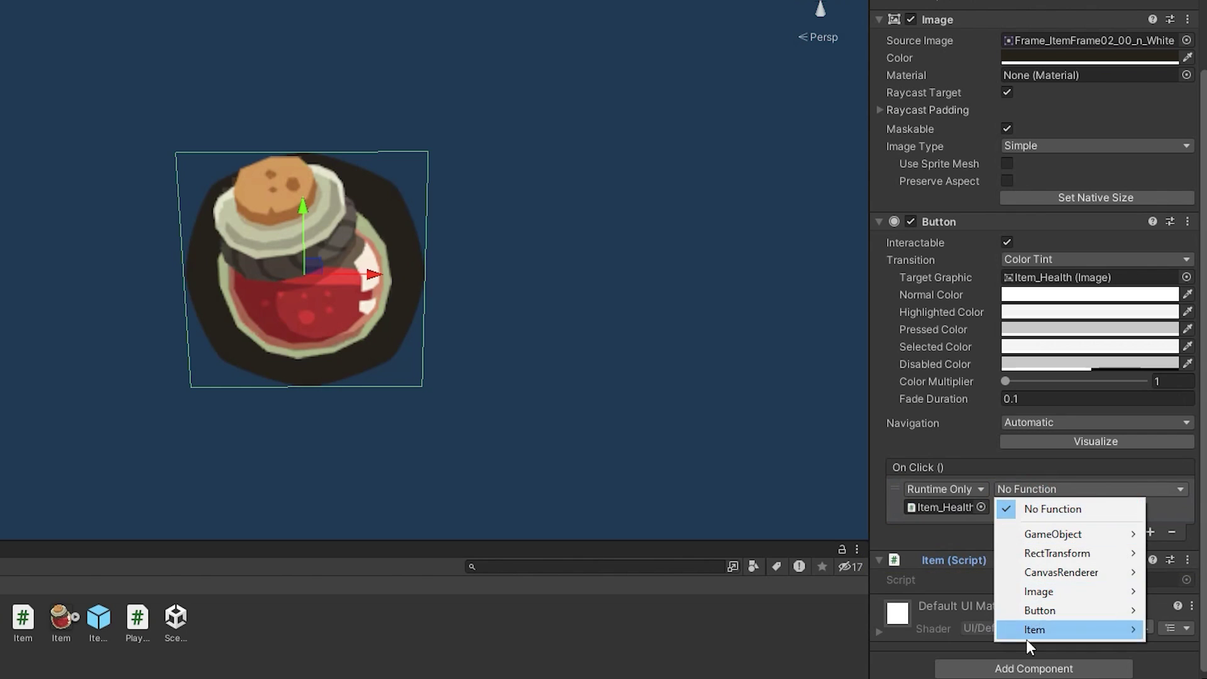
{"action": "mouse_move", "coordinate": [1028, 639]}
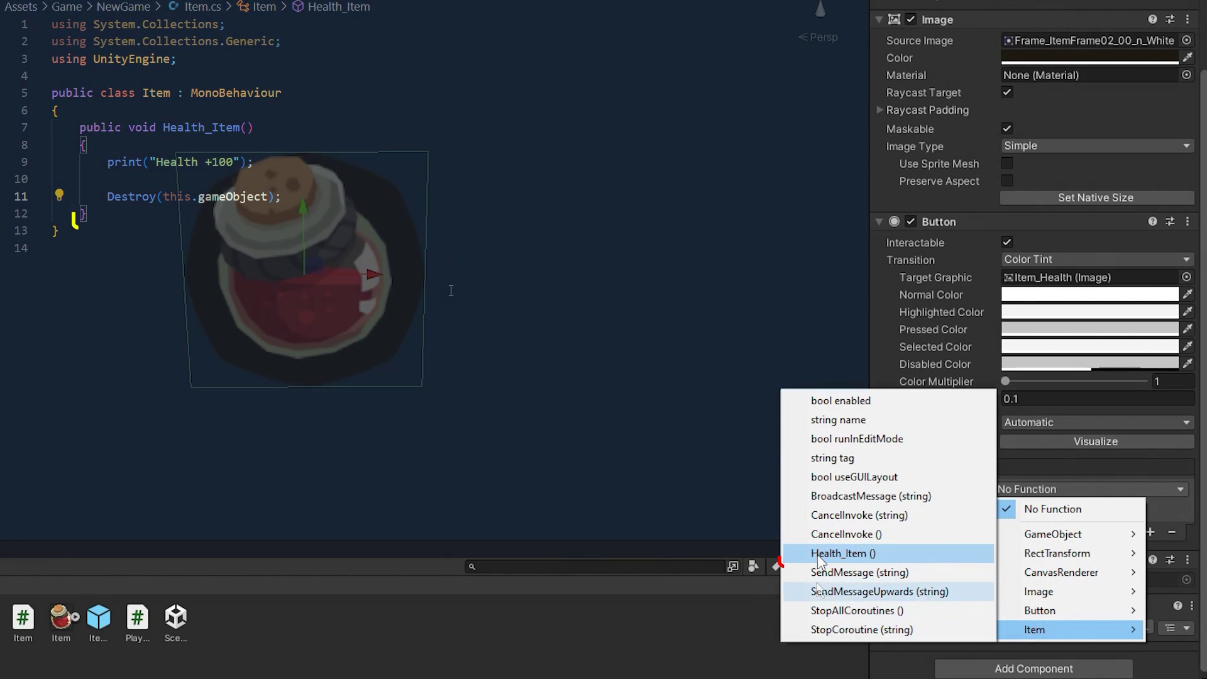
{"action": "left_click", "coordinate": [819, 553]}
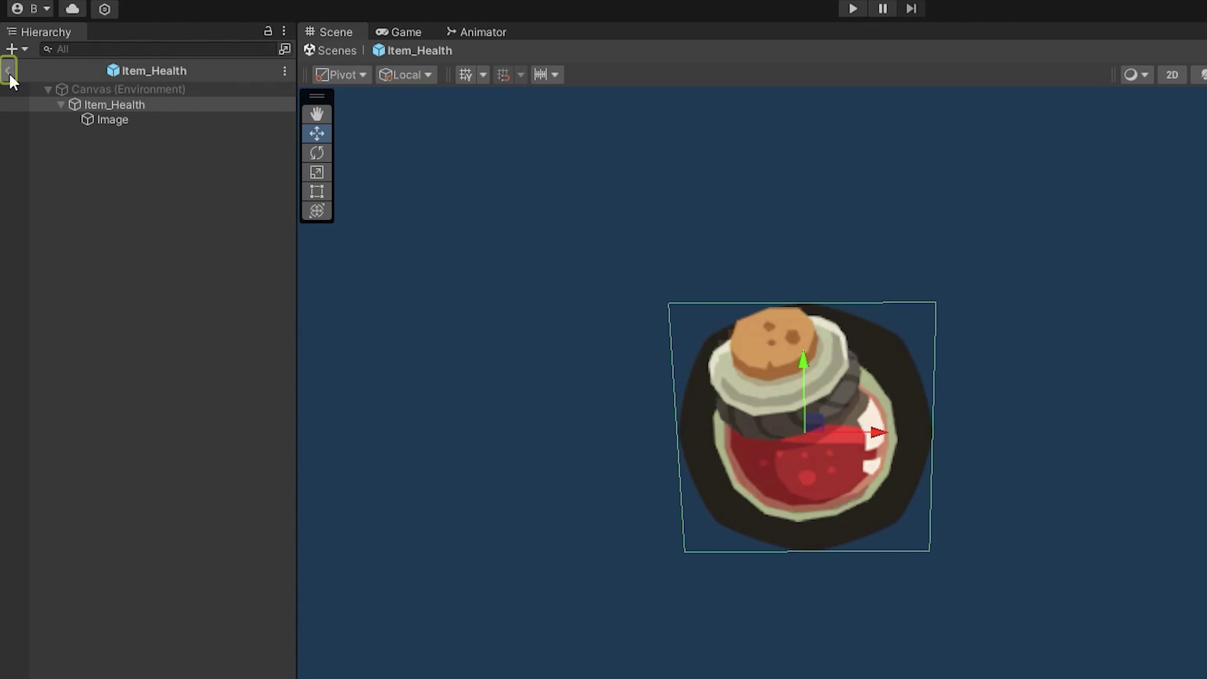
- Exit prefab mode and play the level, collecting and using a potion to log Health +100
{"action": "left_click", "coordinate": [9, 74]}
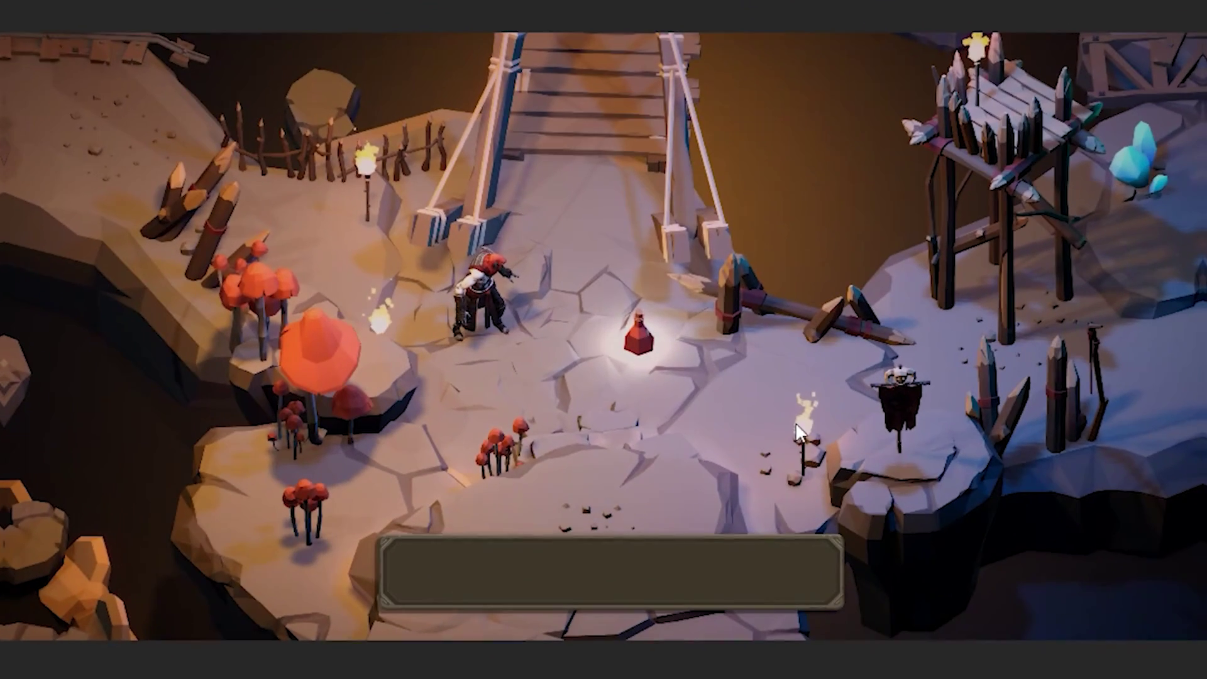
{"action": "left_click", "coordinate": [789, 402]}
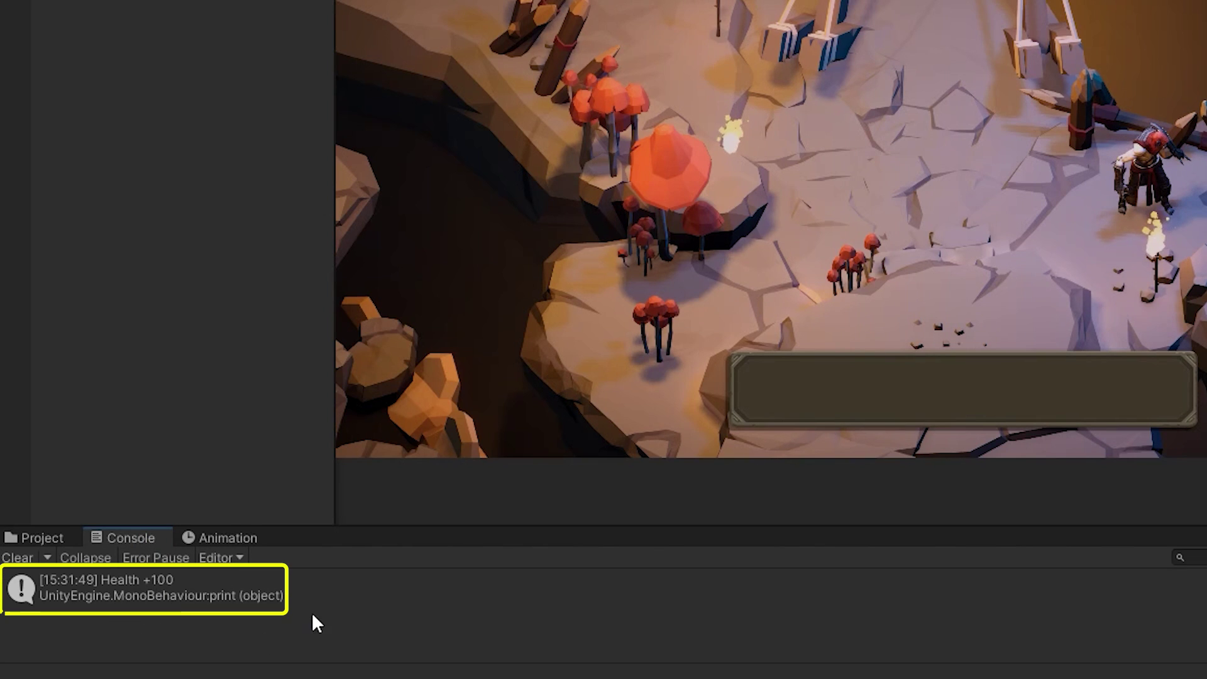
{"action": "left_click", "coordinate": [861, 184]}
{"action": "left_click", "coordinate": [956, 178]}
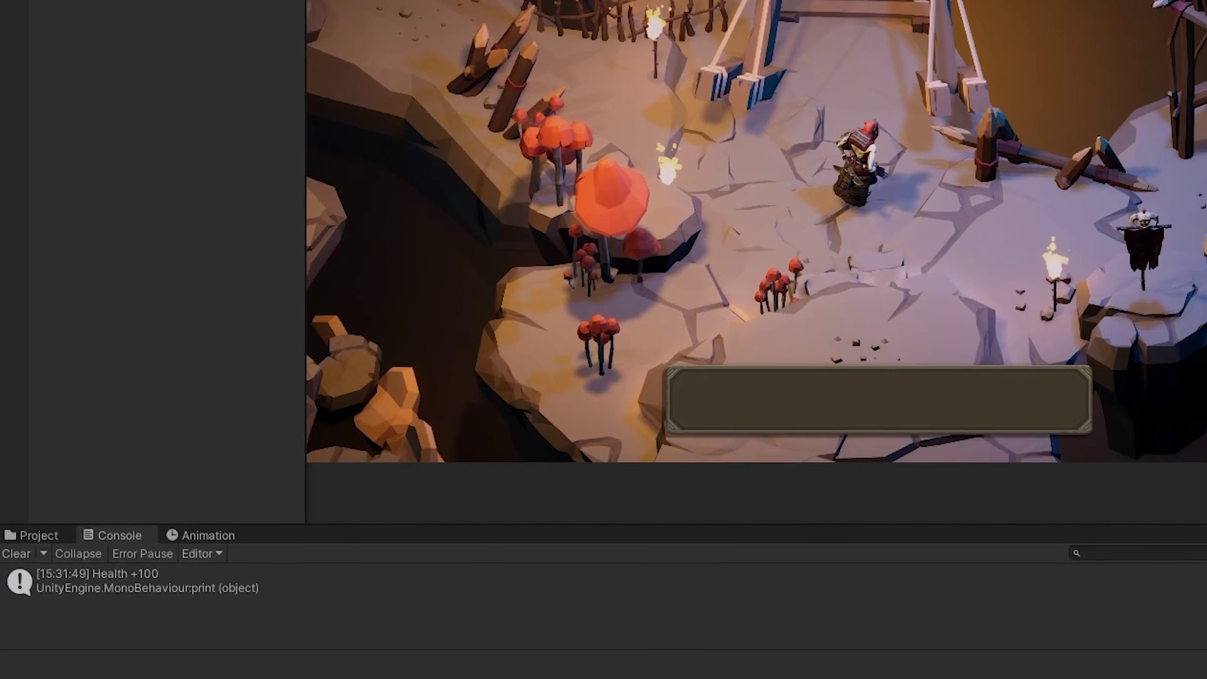